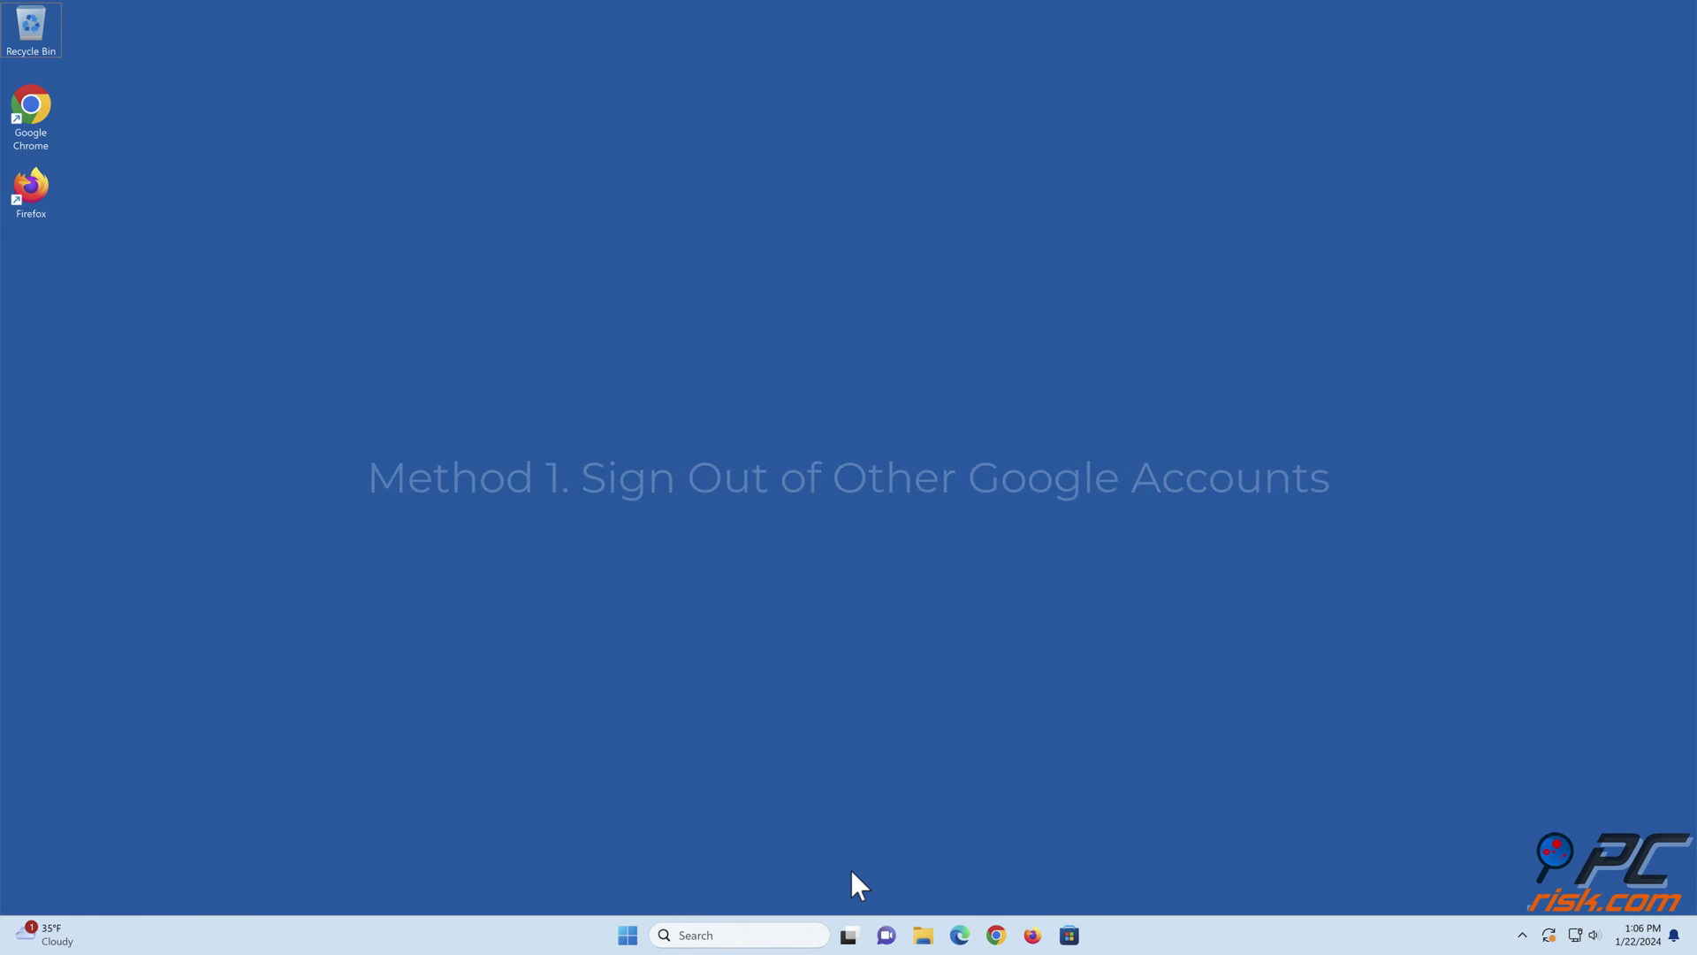
Launch Chrome and sign out of all Google accounts from the profile avatar's panel.
click(997, 930)
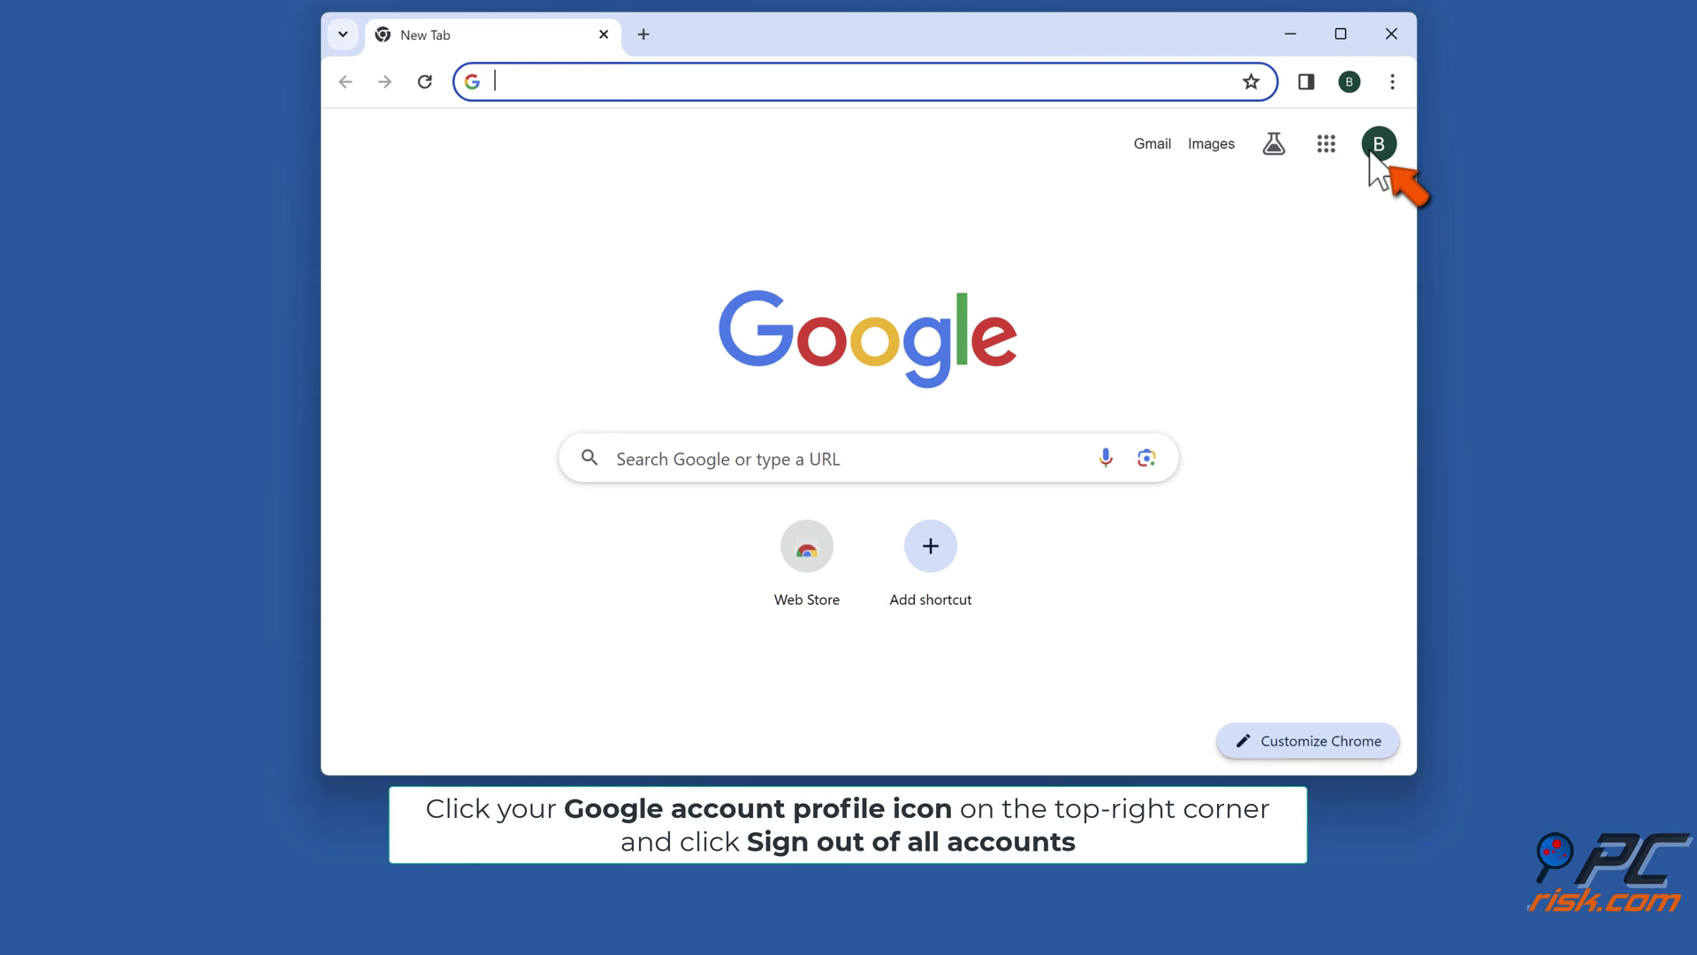
click(1375, 150)
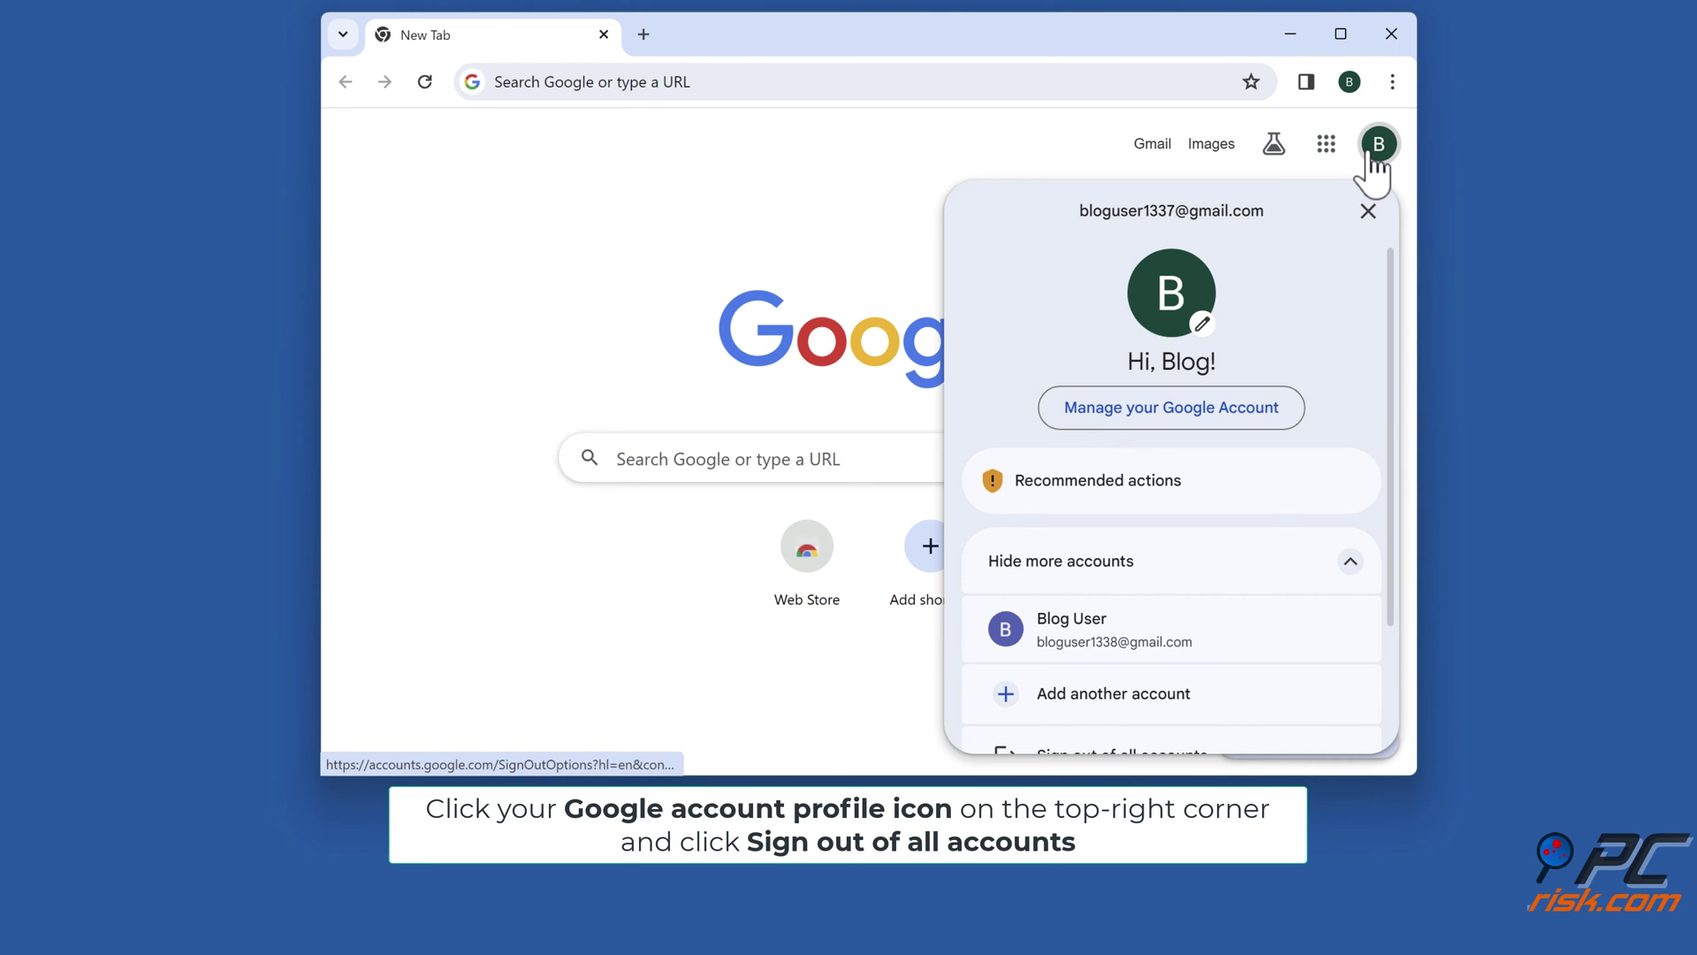
scroll(1313, 253, down, 2)
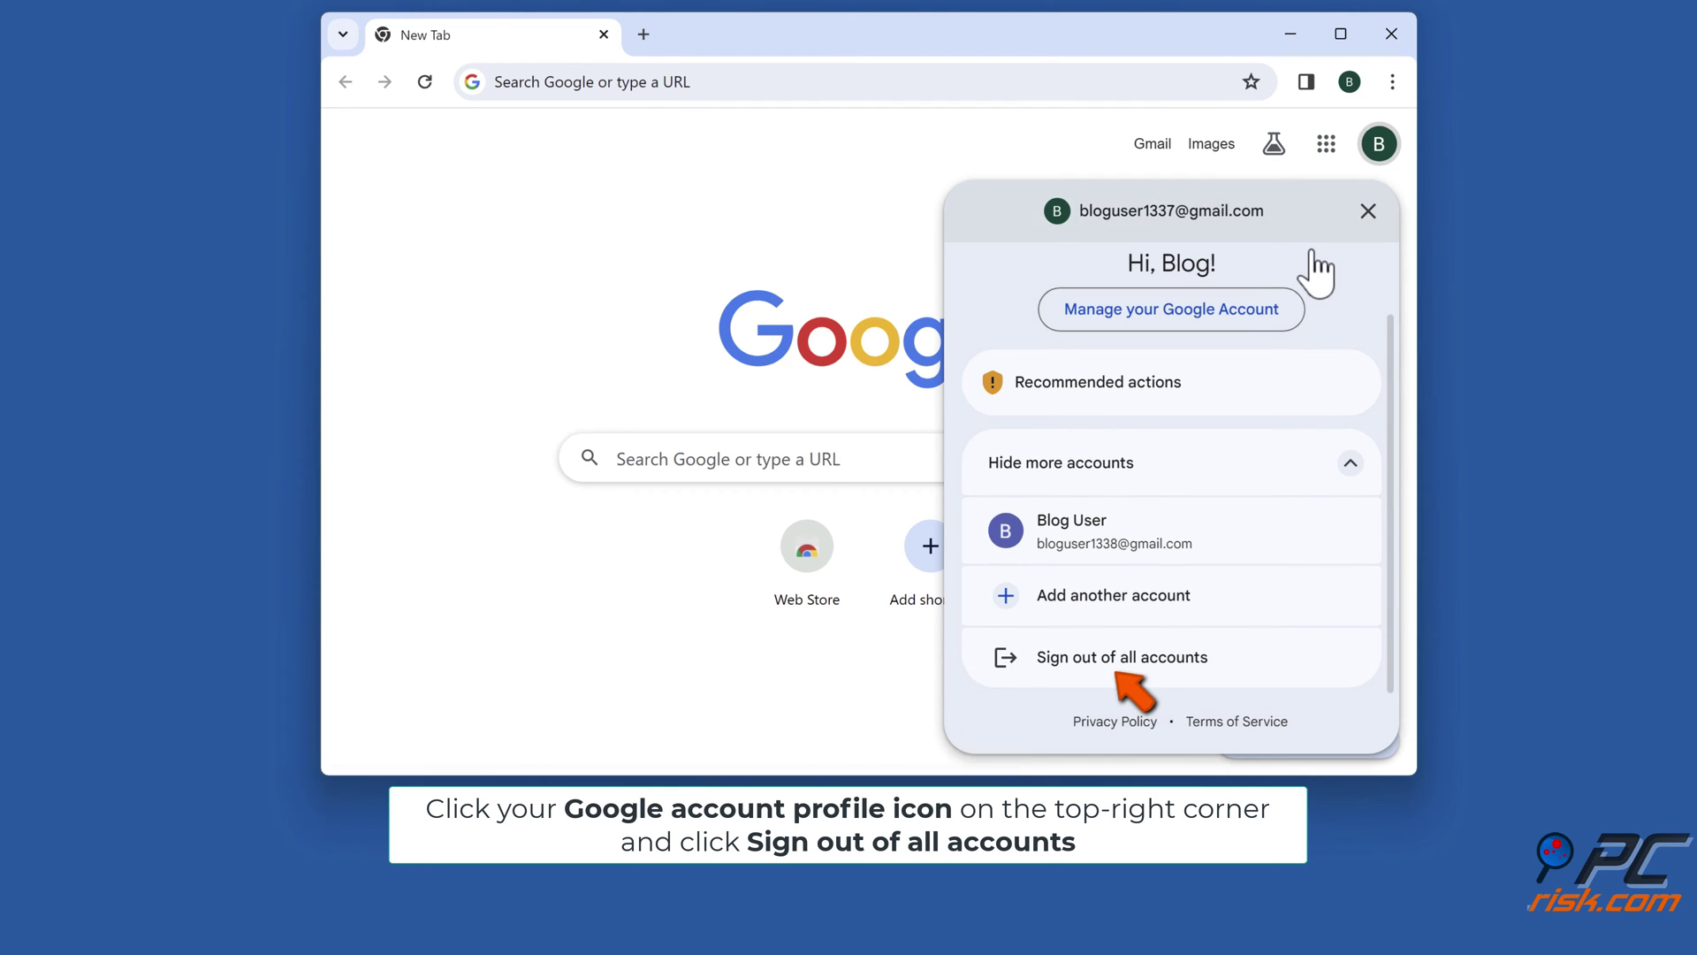
click(1123, 665)
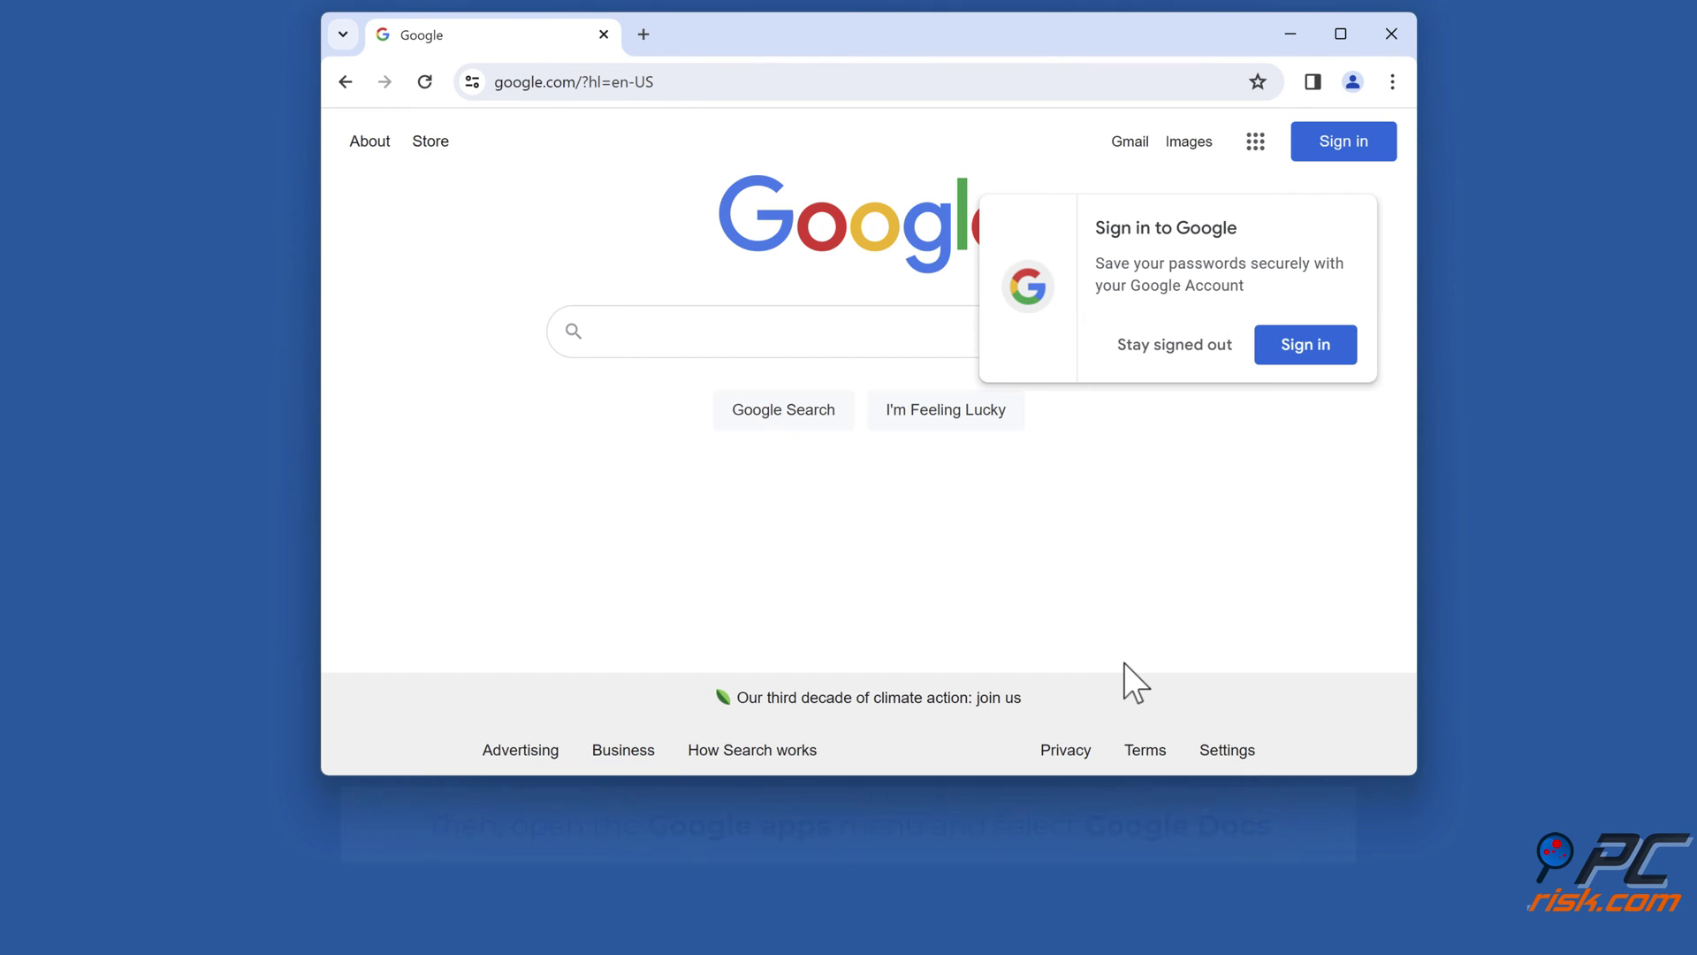
Go to Google Docs from the Google apps grid.
click(1256, 141)
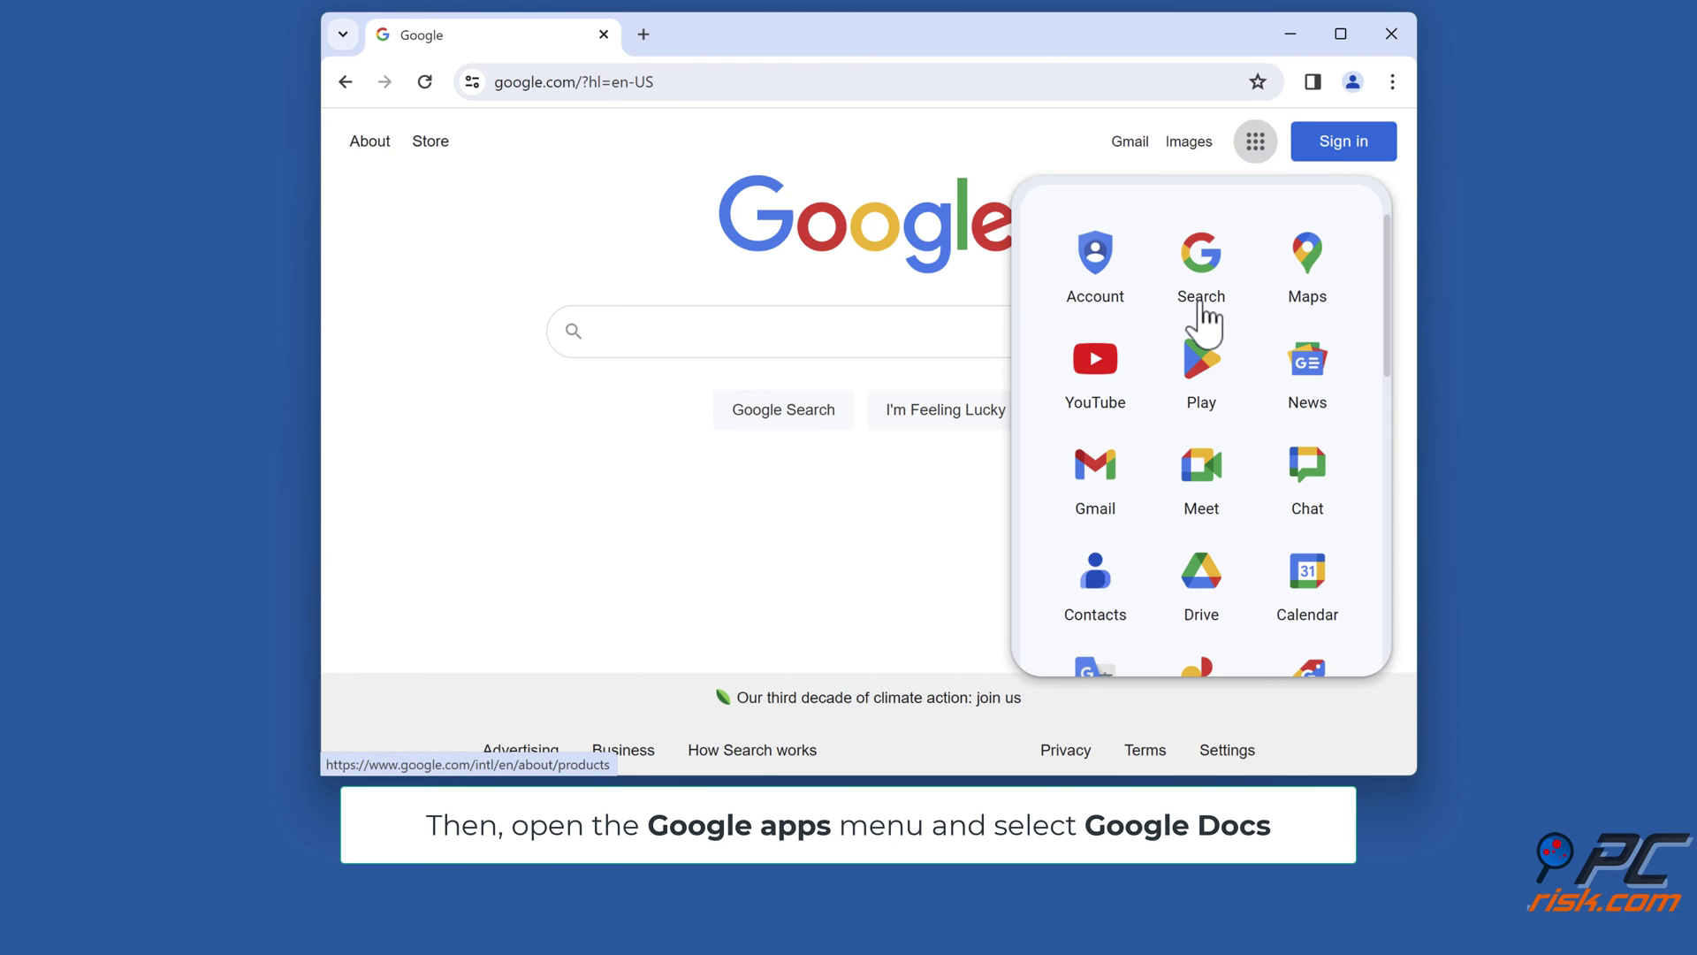
scroll(1204, 314, down, 5)
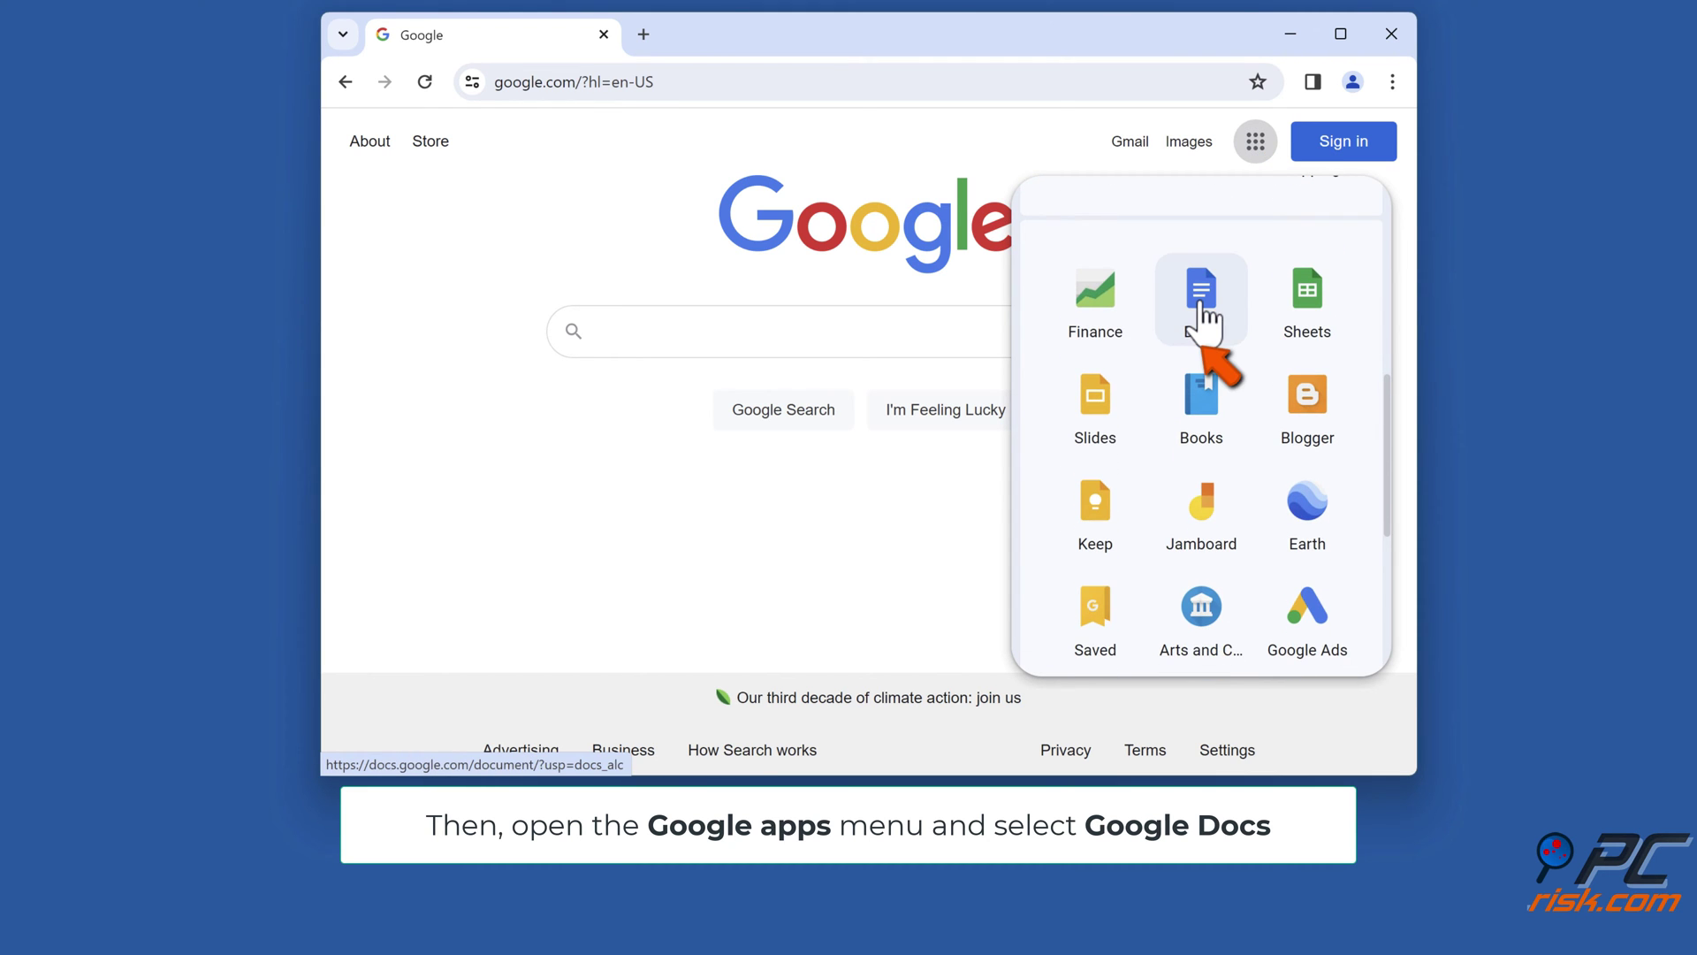
click(1203, 314)
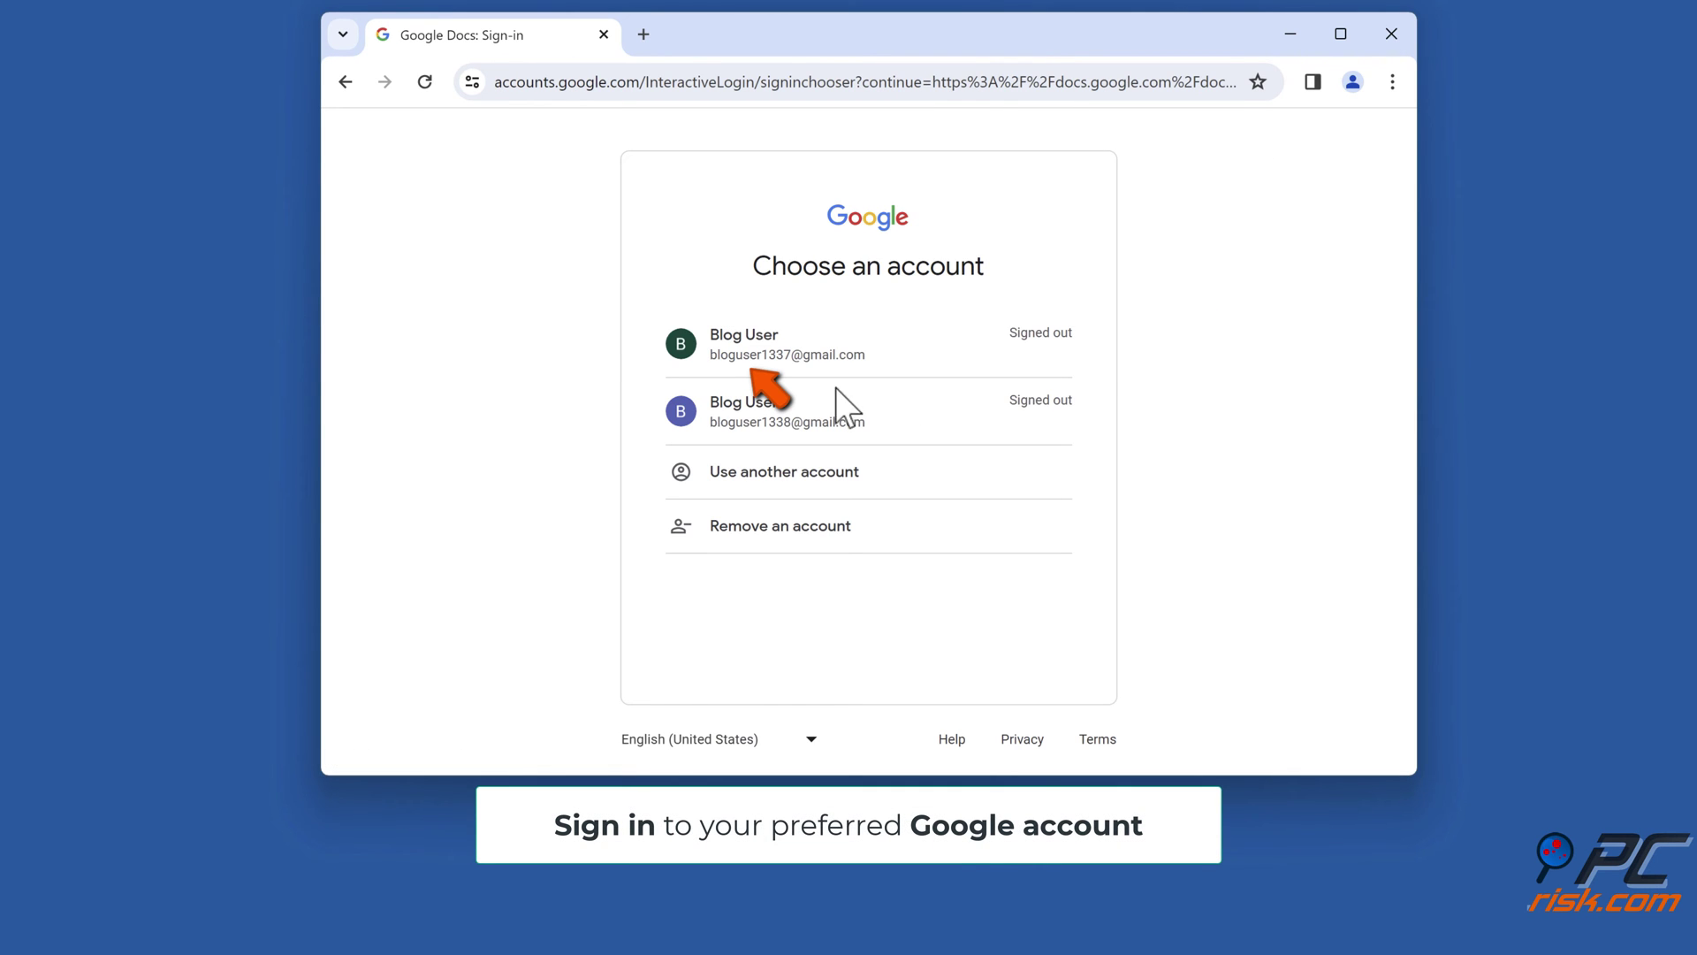
Sign in to Docs with the first listed account and its password.
click(786, 366)
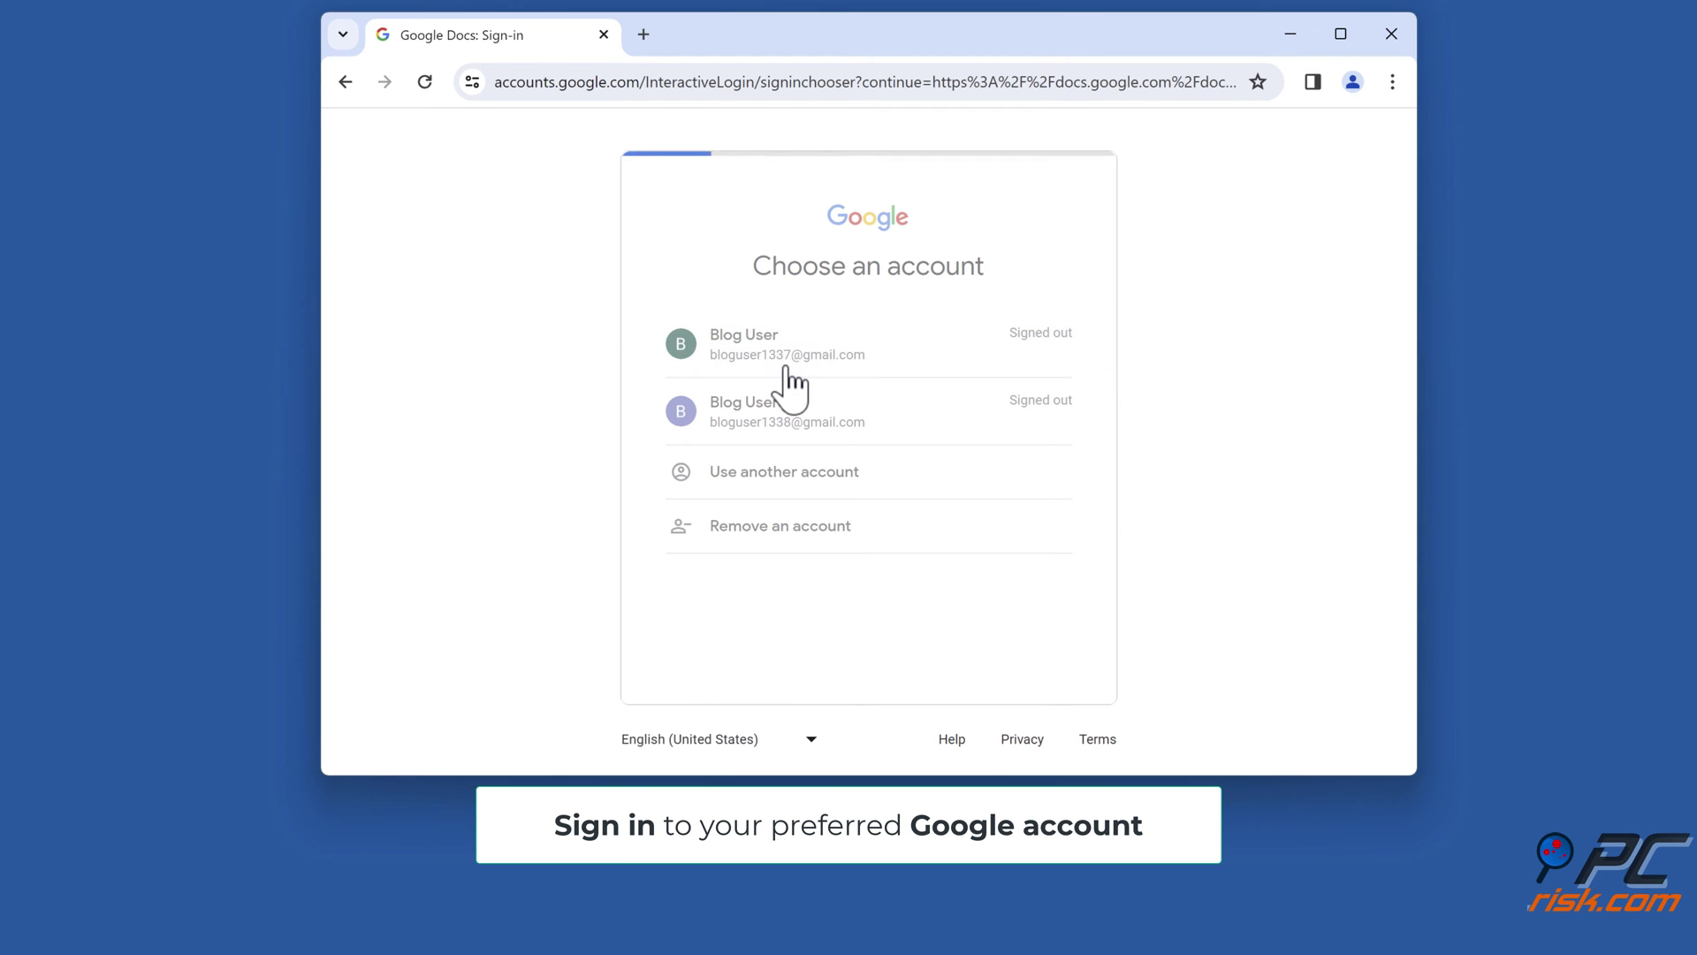
text(••••••••••••••••••••••••••)
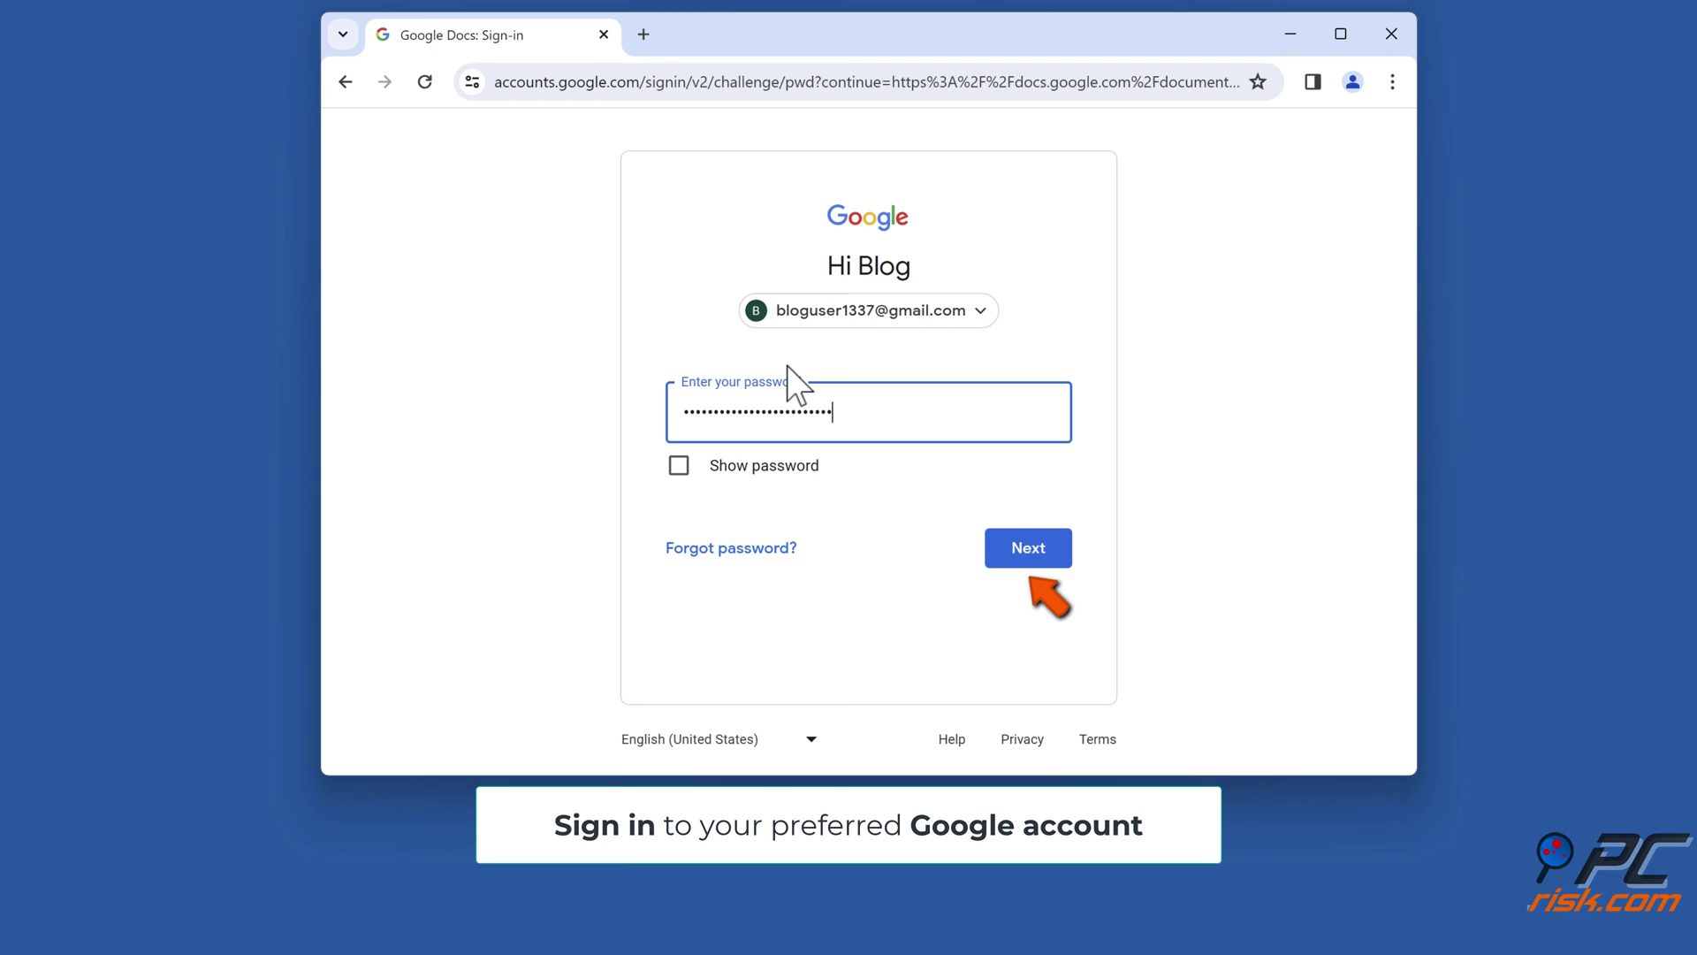
click(1027, 562)
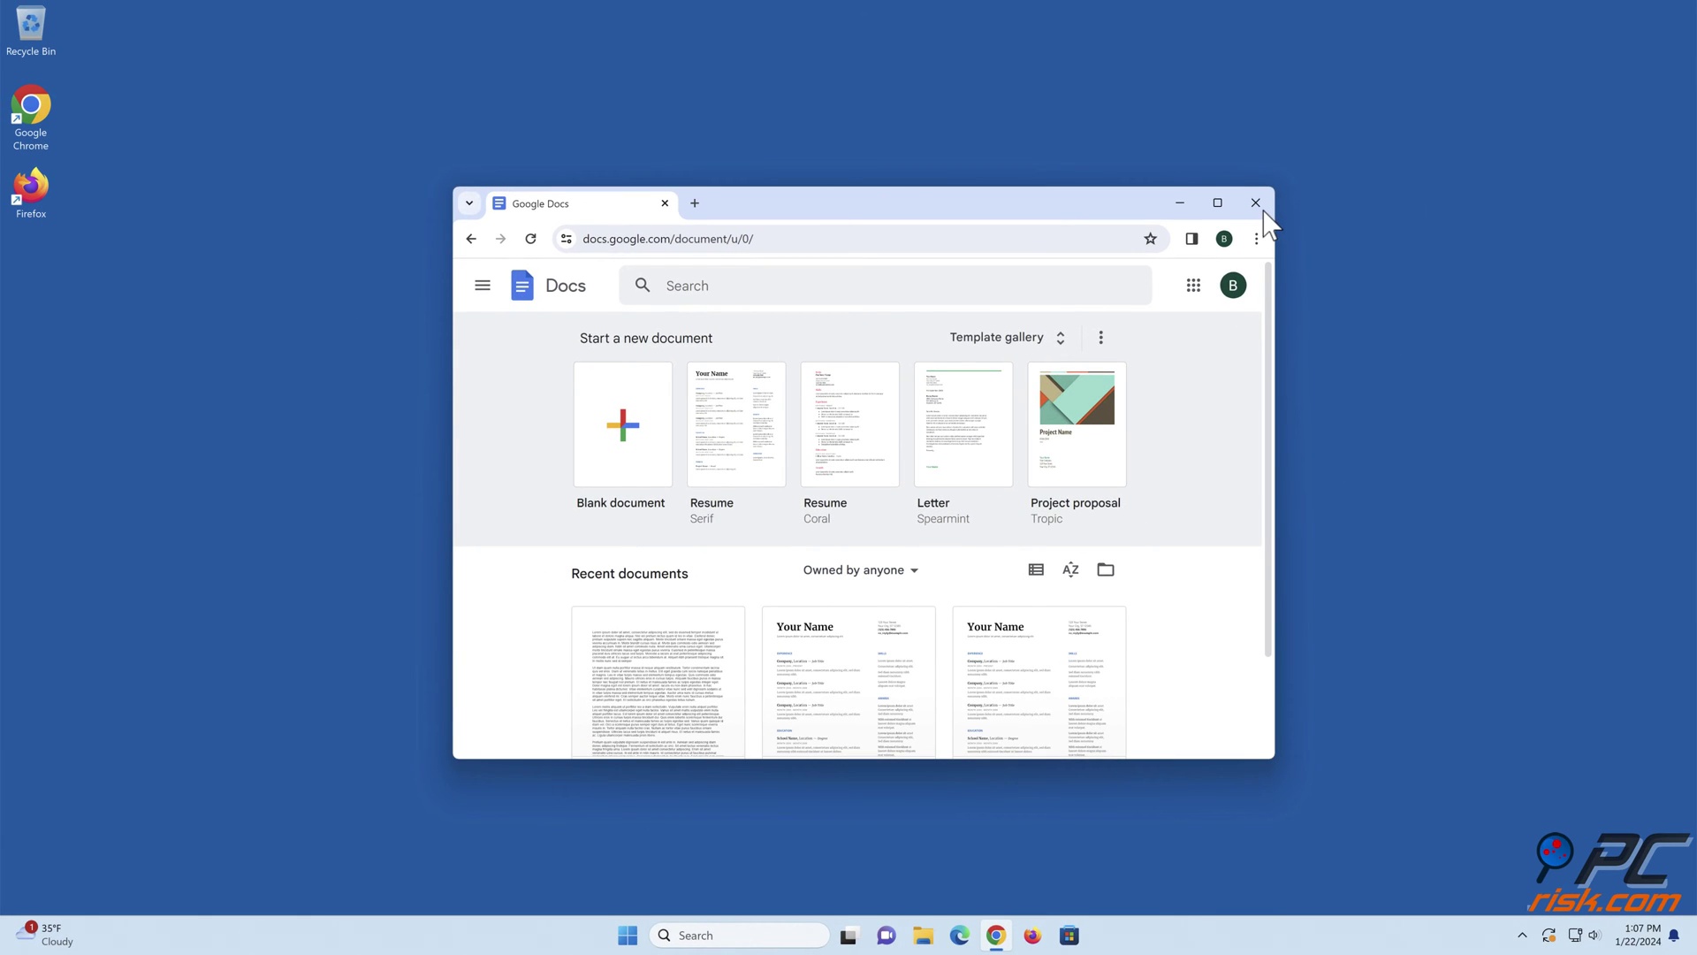
Close the Chrome window showing Google Docs.
click(1254, 203)
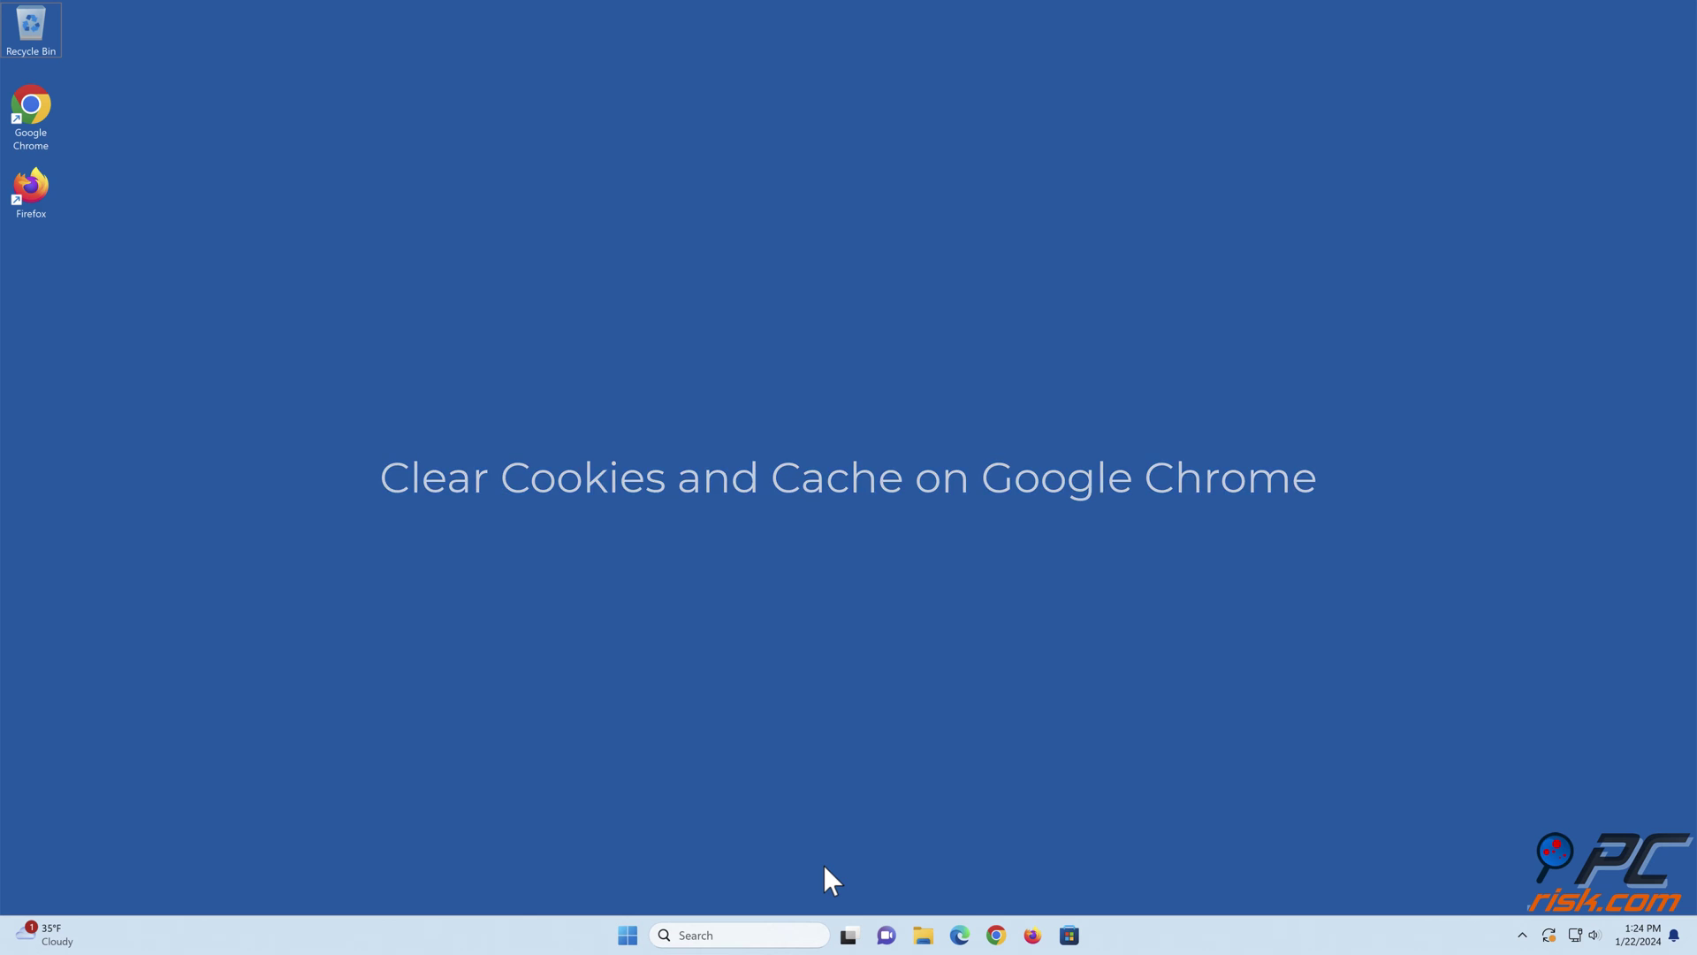
Clear Chrome's history, cookies and cache for All time on the Advanced tab.
click(997, 935)
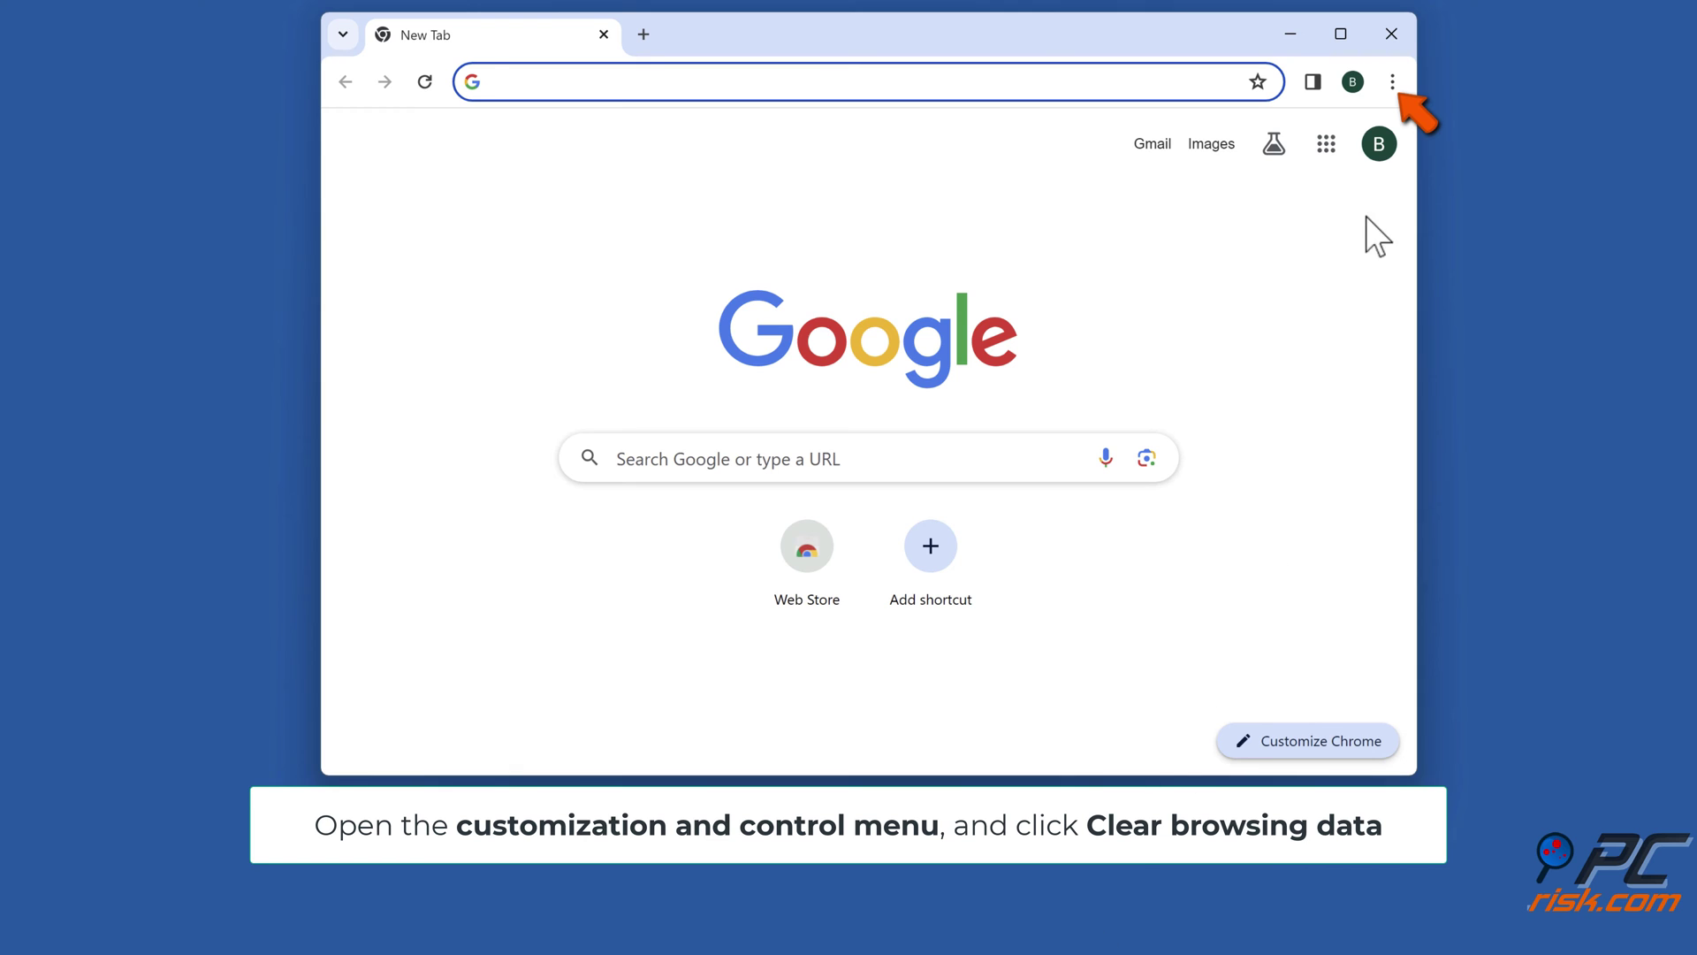
click(1392, 82)
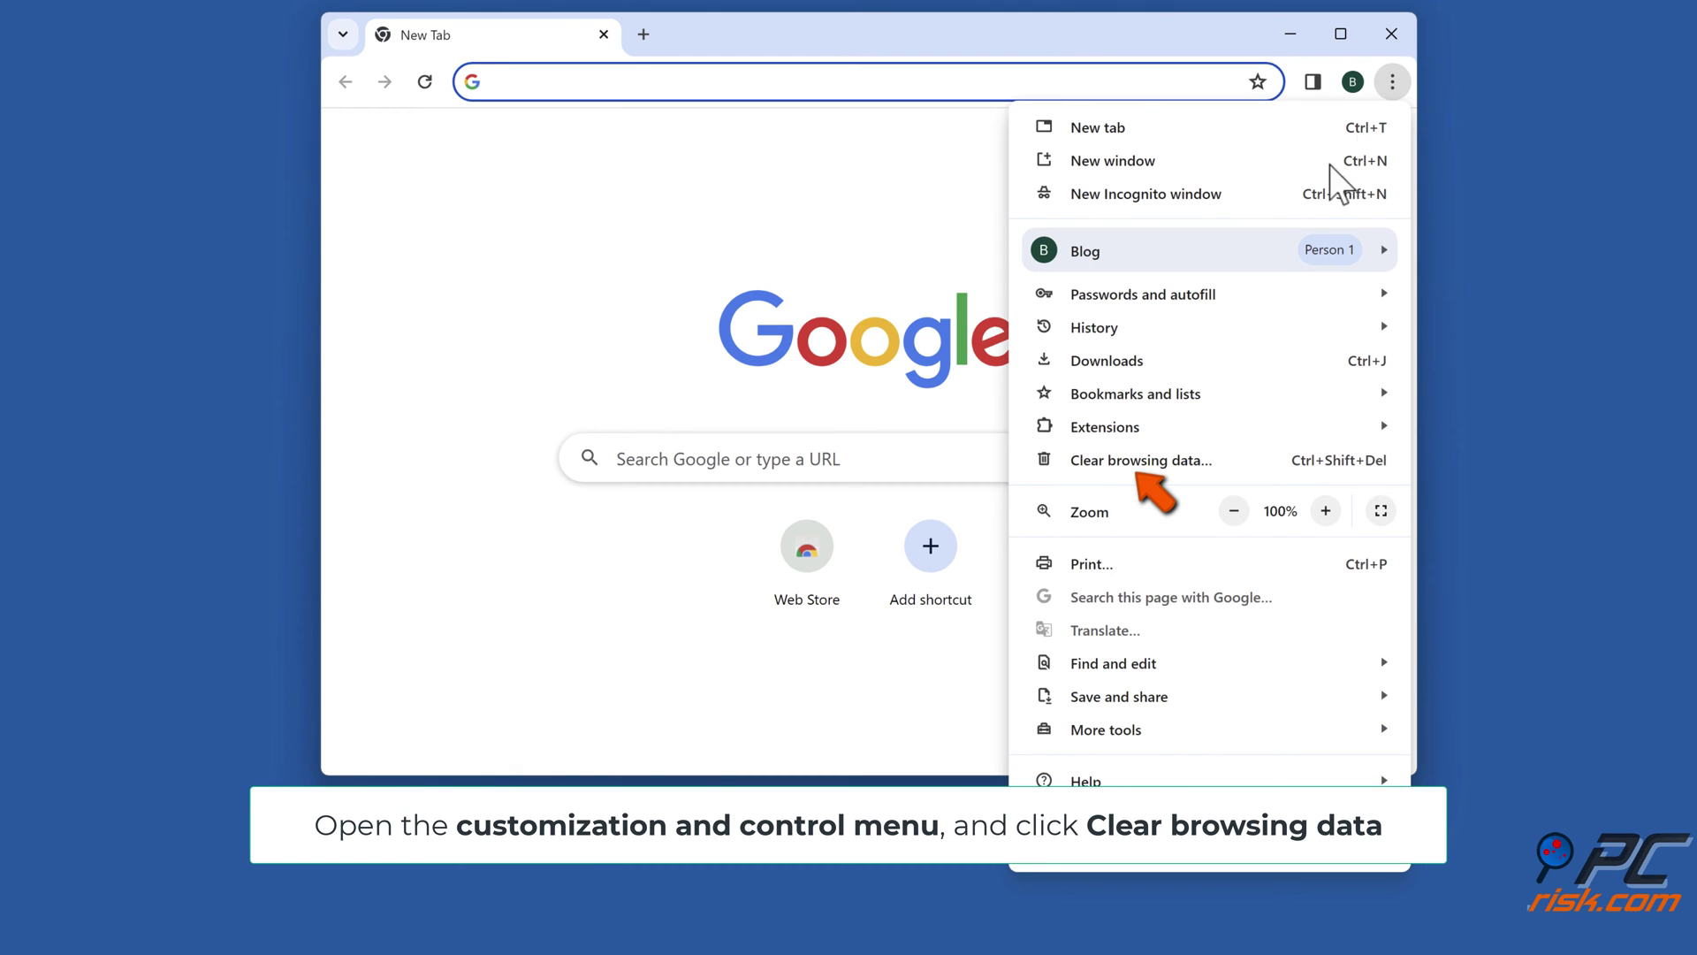
click(1140, 461)
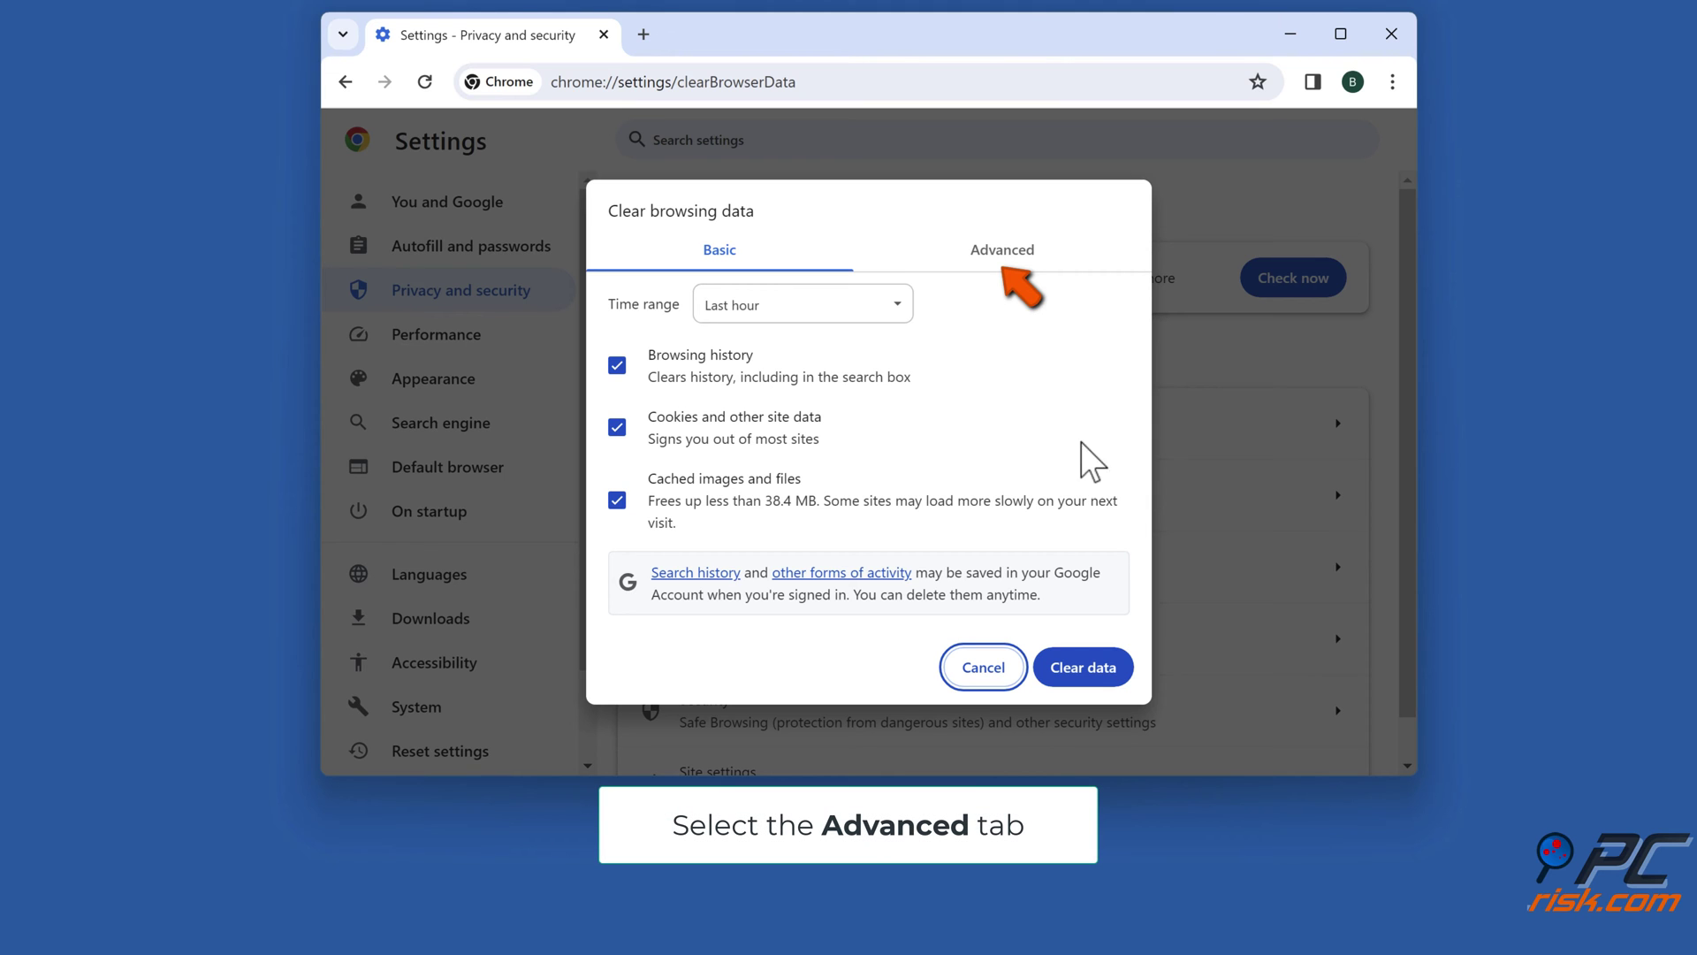
click(1003, 261)
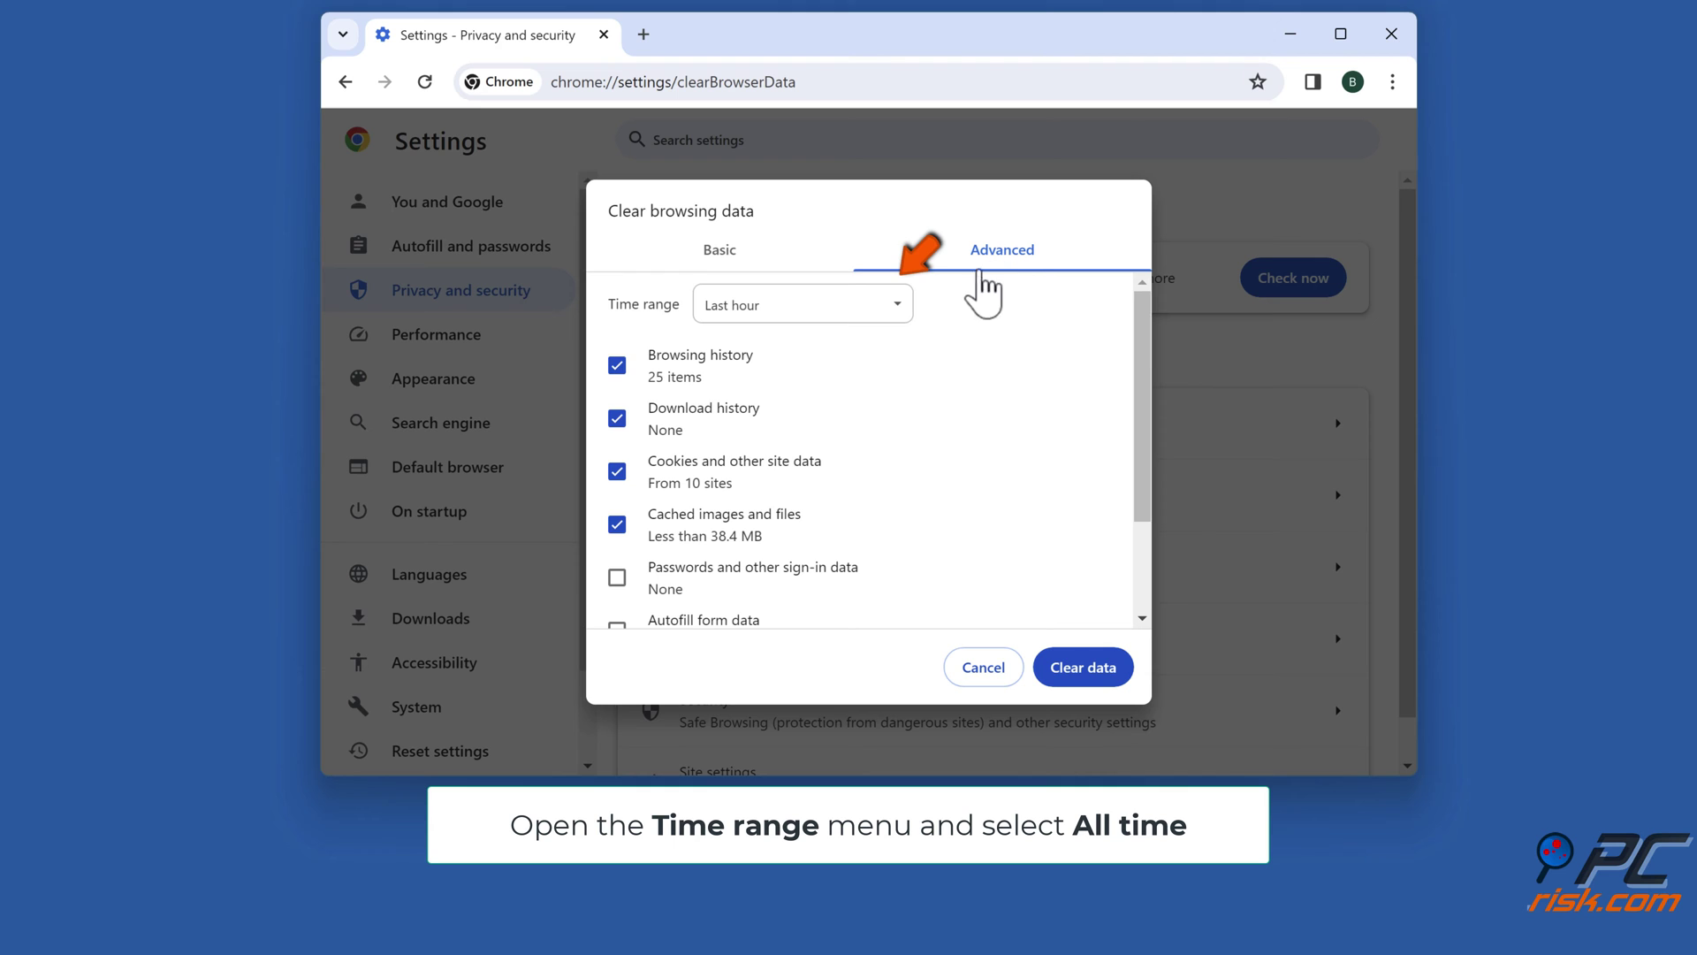
click(900, 305)
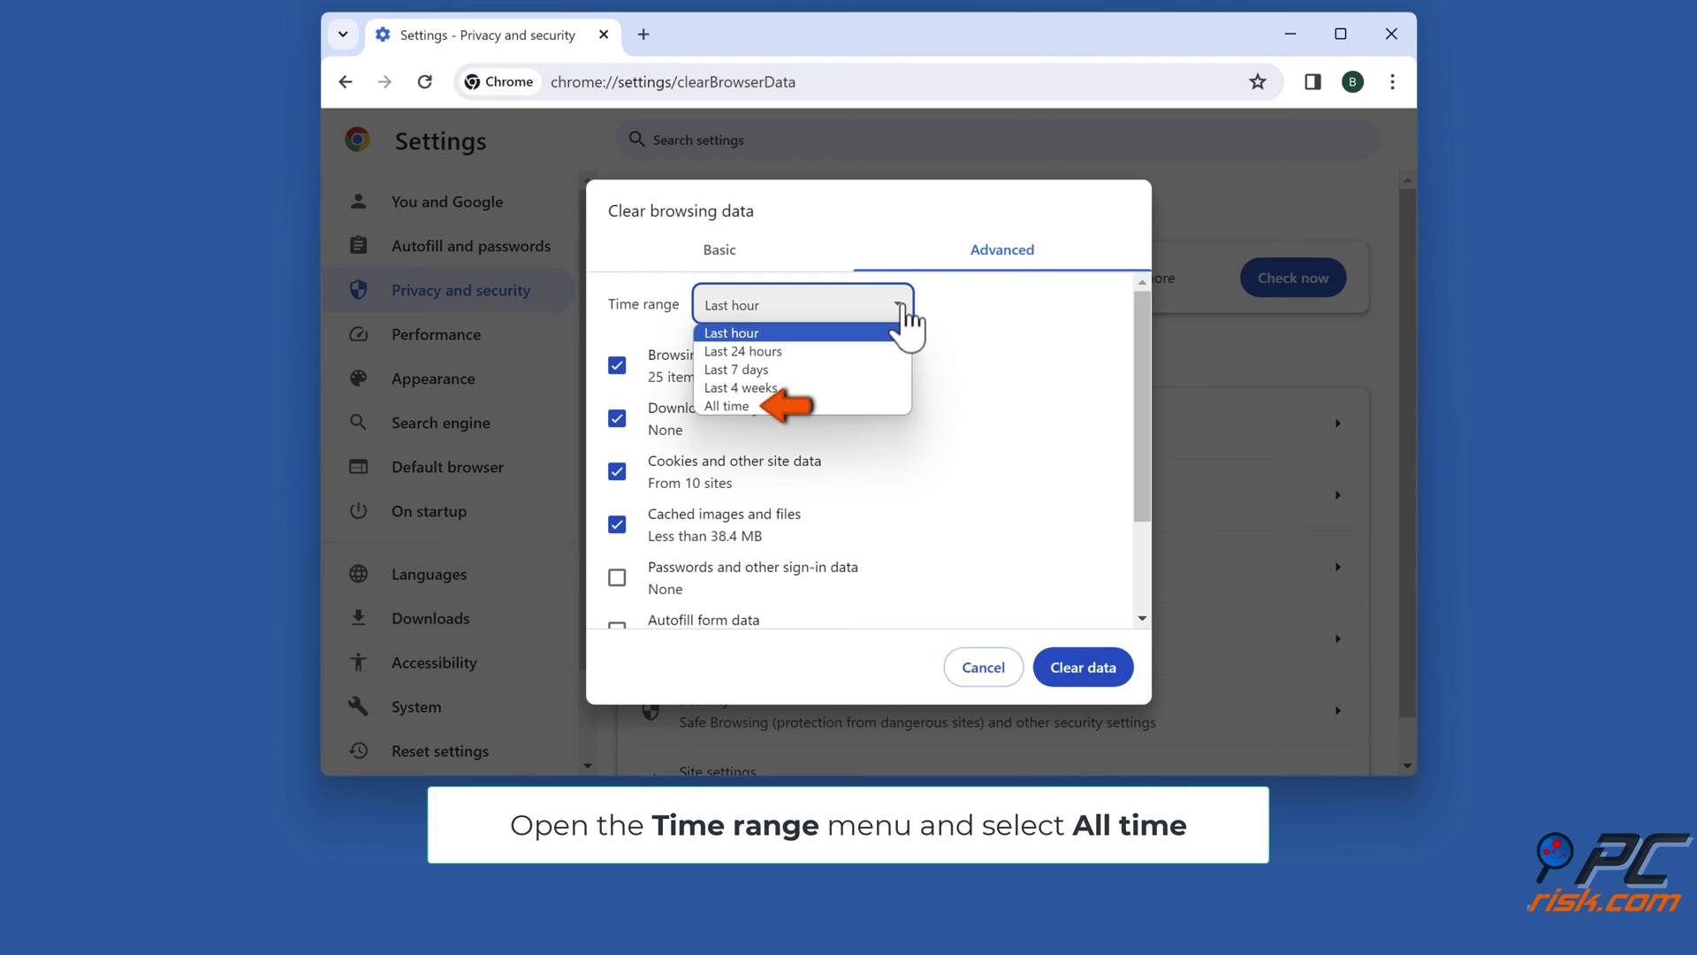
click(757, 407)
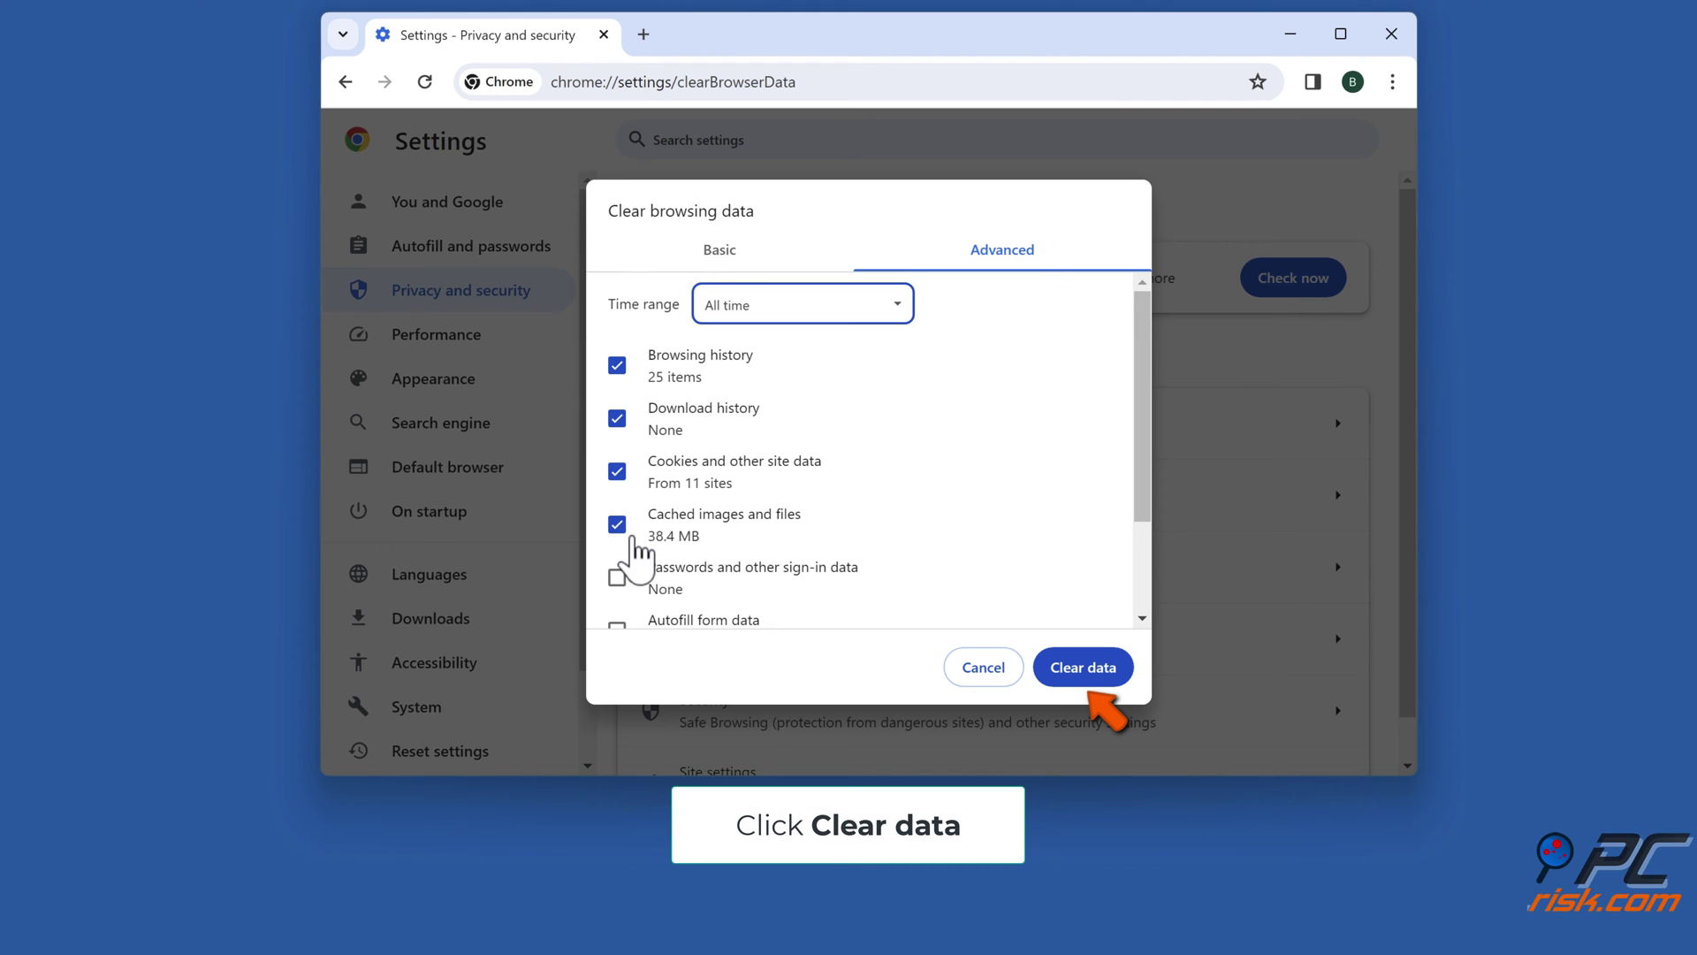
click(1087, 677)
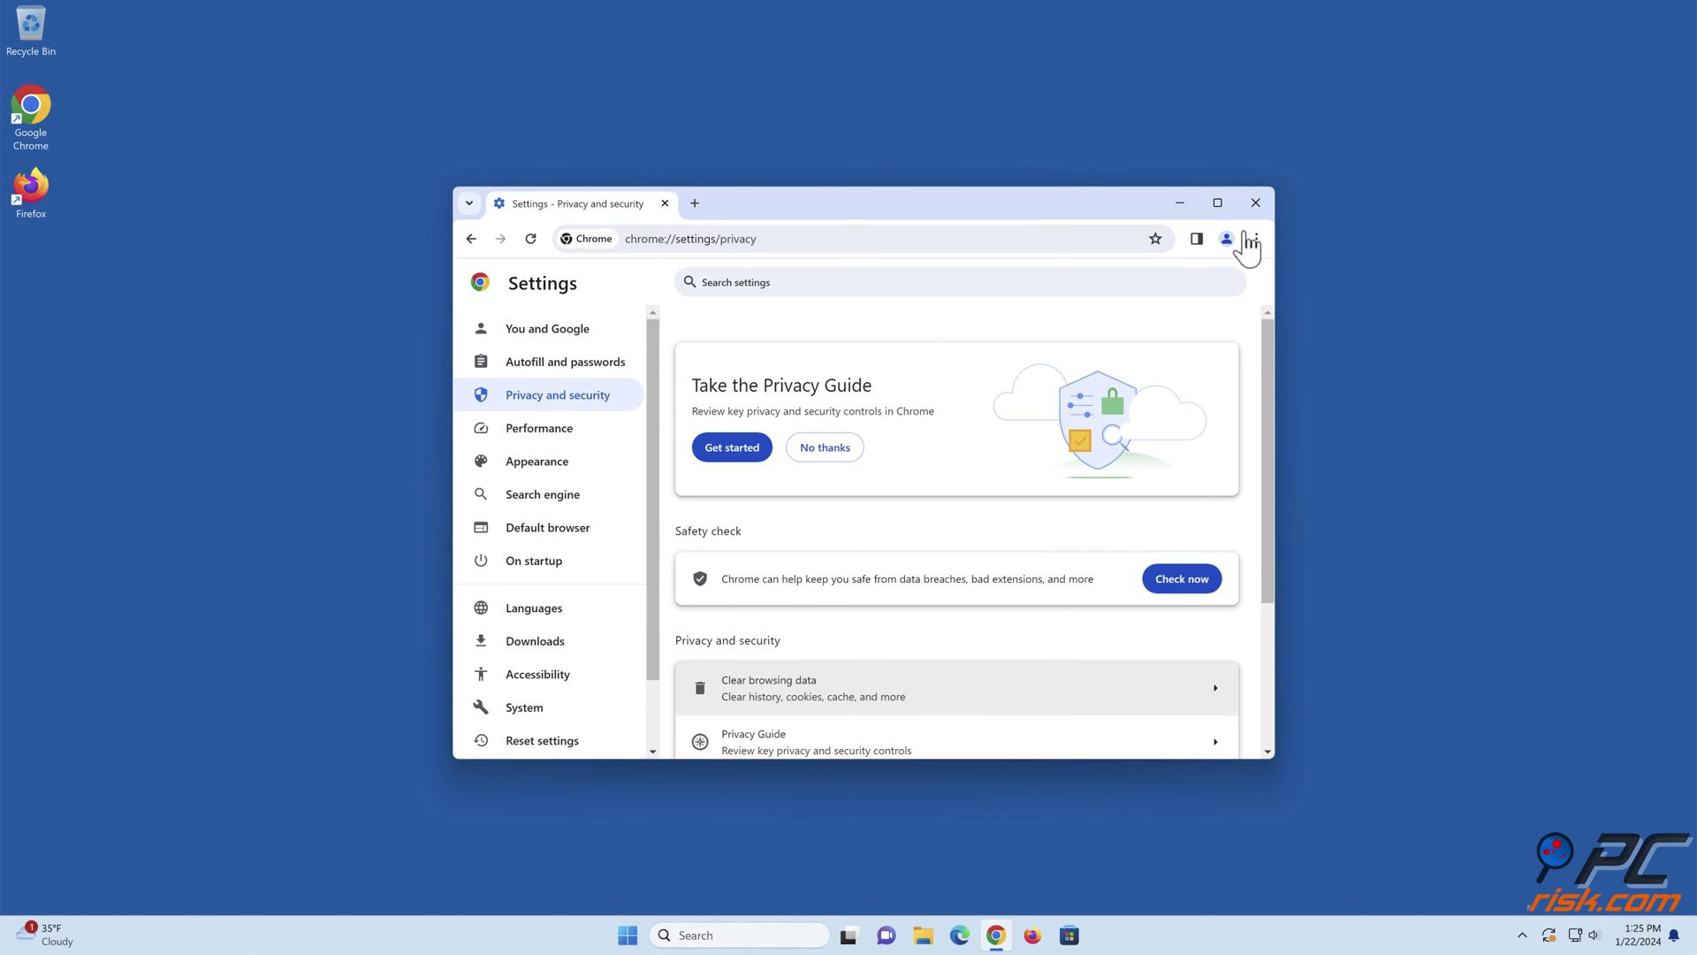
Close the Chrome Settings window.
click(1255, 203)
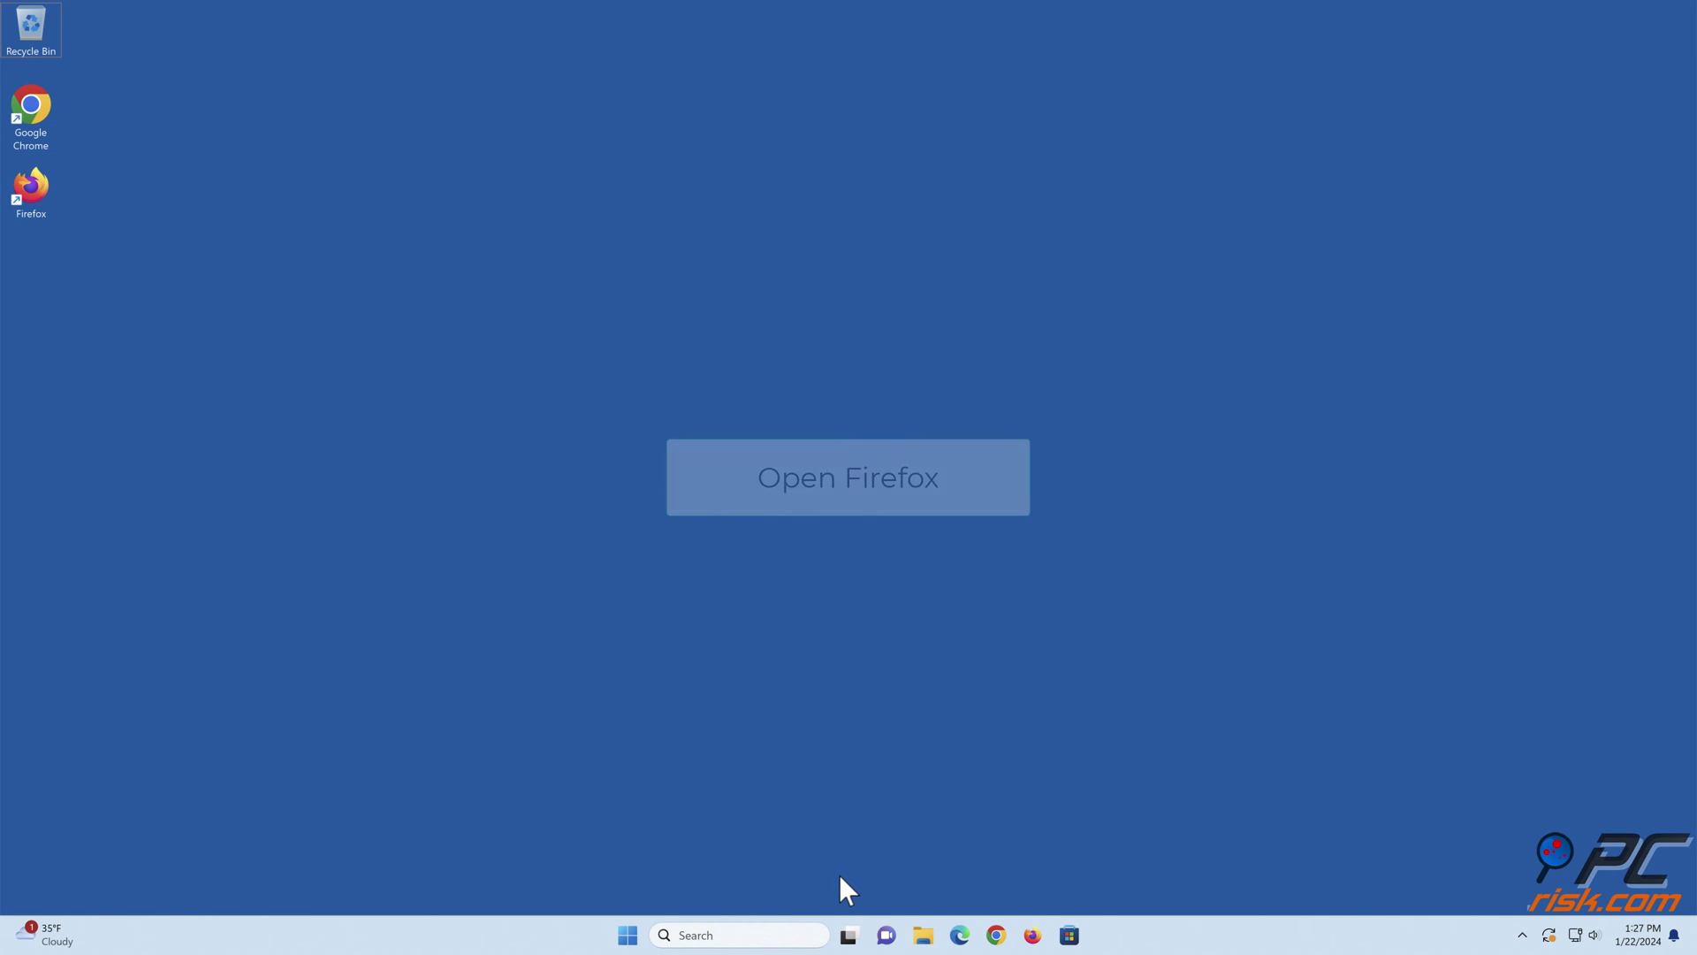
Launch Firefox and go to its Privacy & Security settings at Cookies and Site Data.
click(1033, 935)
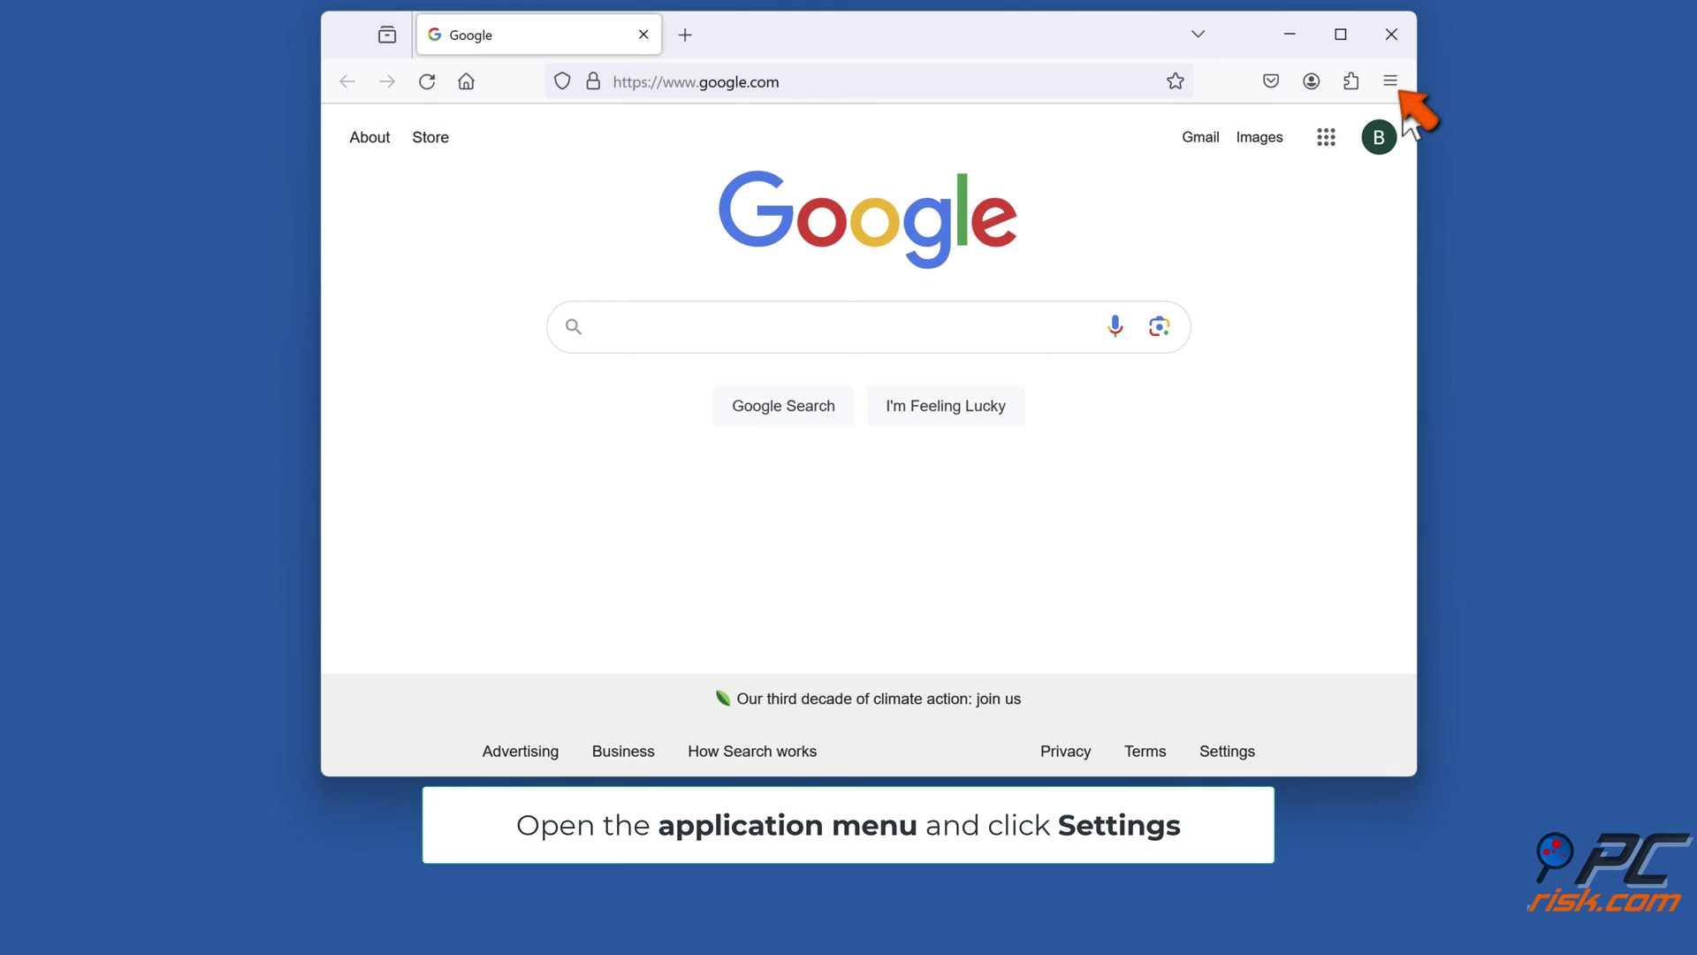
click(1390, 81)
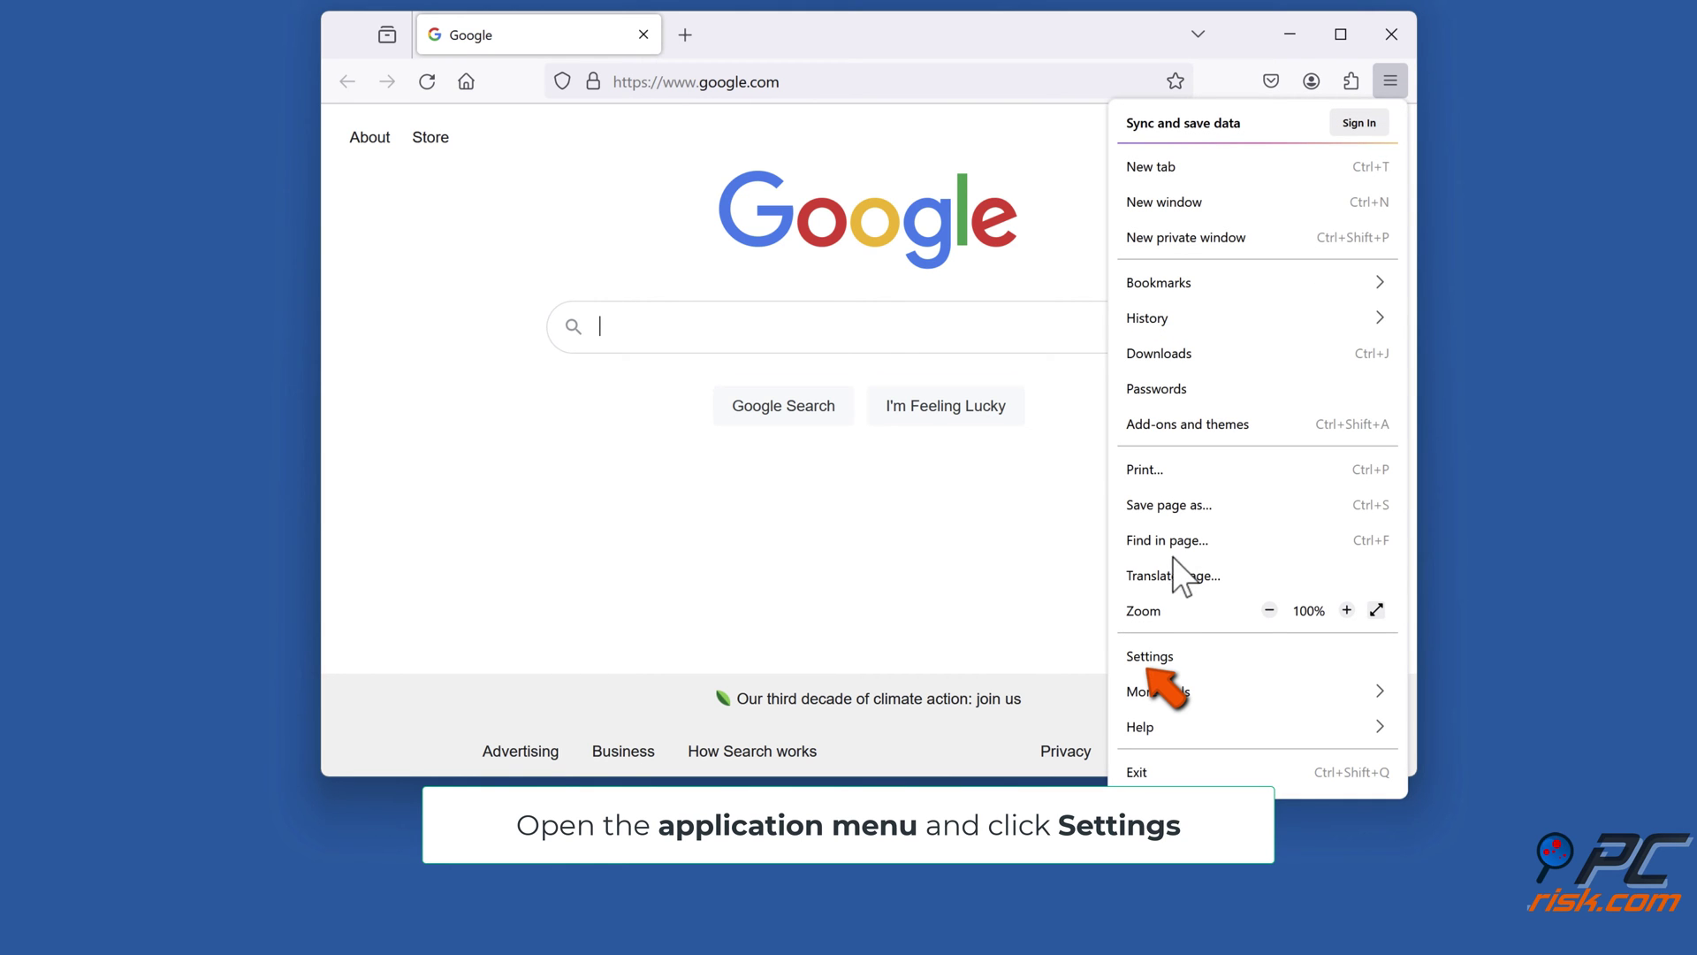
click(1148, 664)
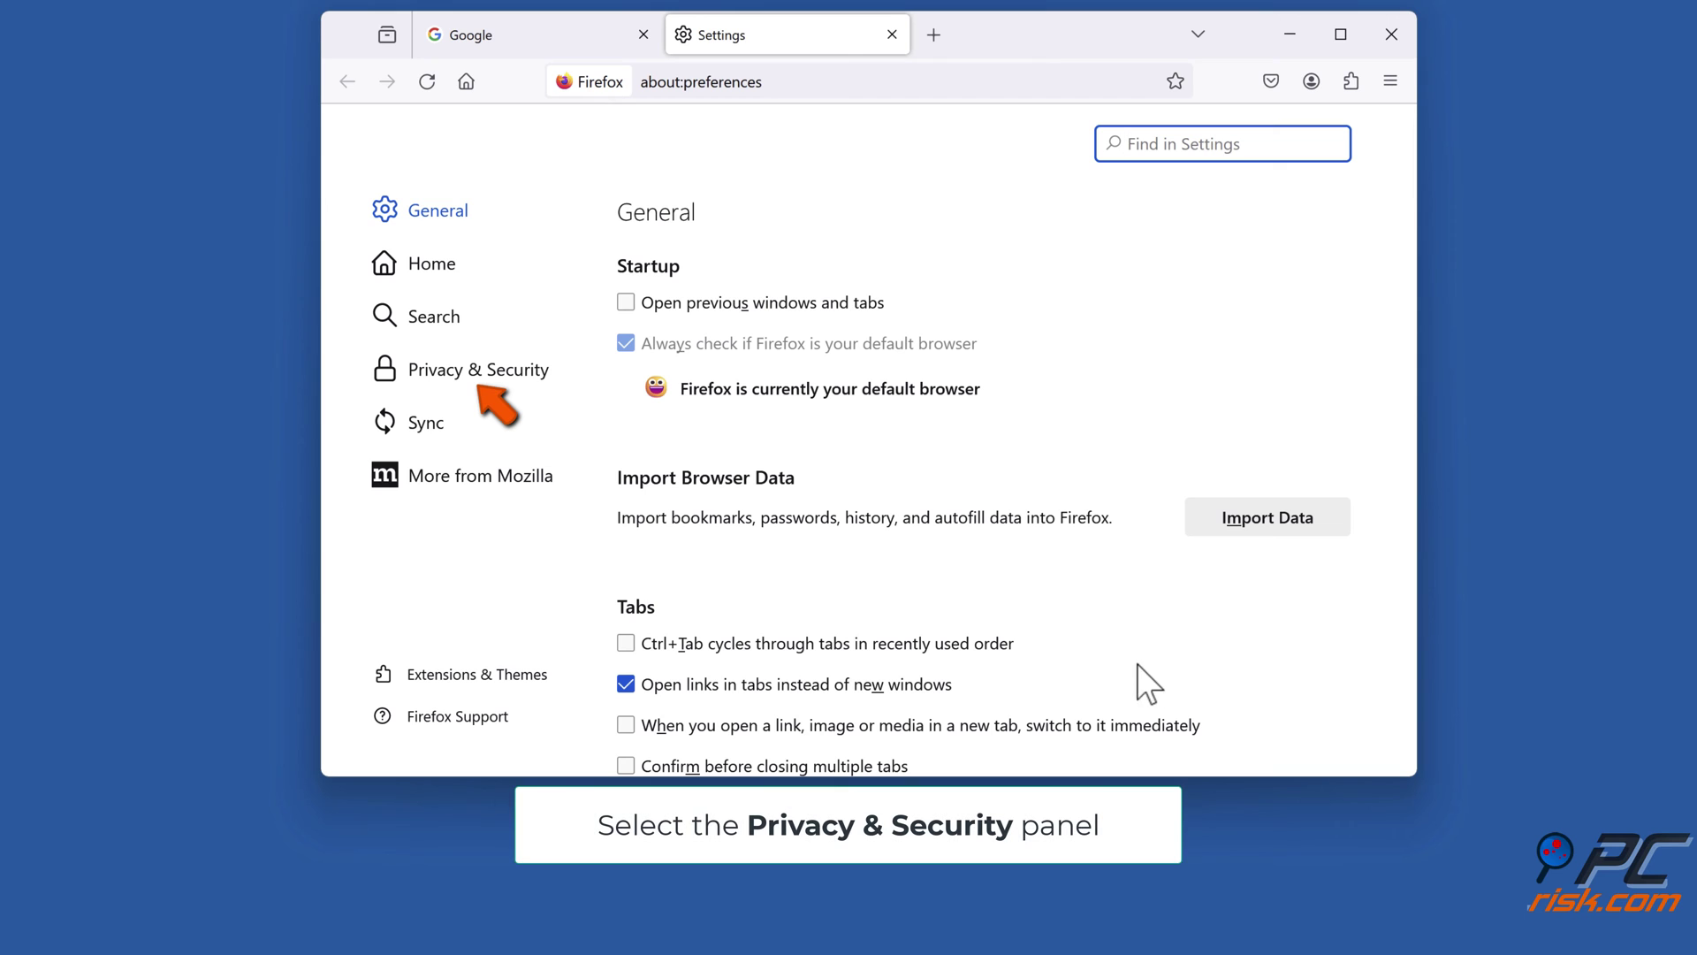
click(477, 372)
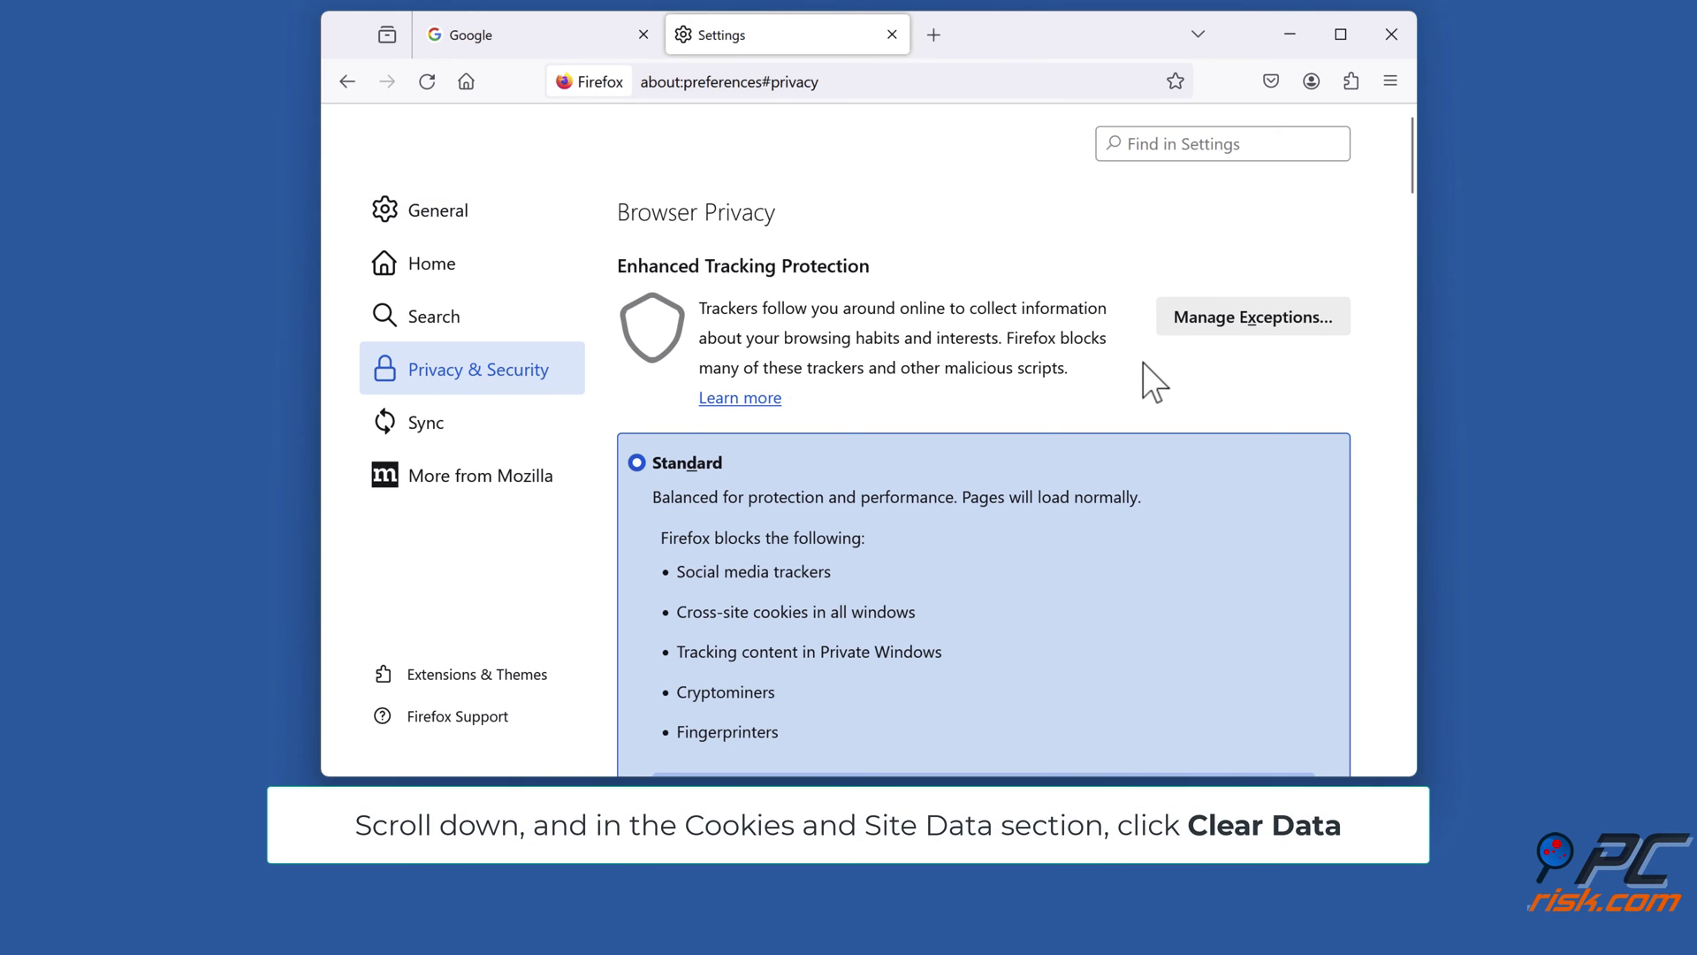
scroll(1143, 362, down, 10)
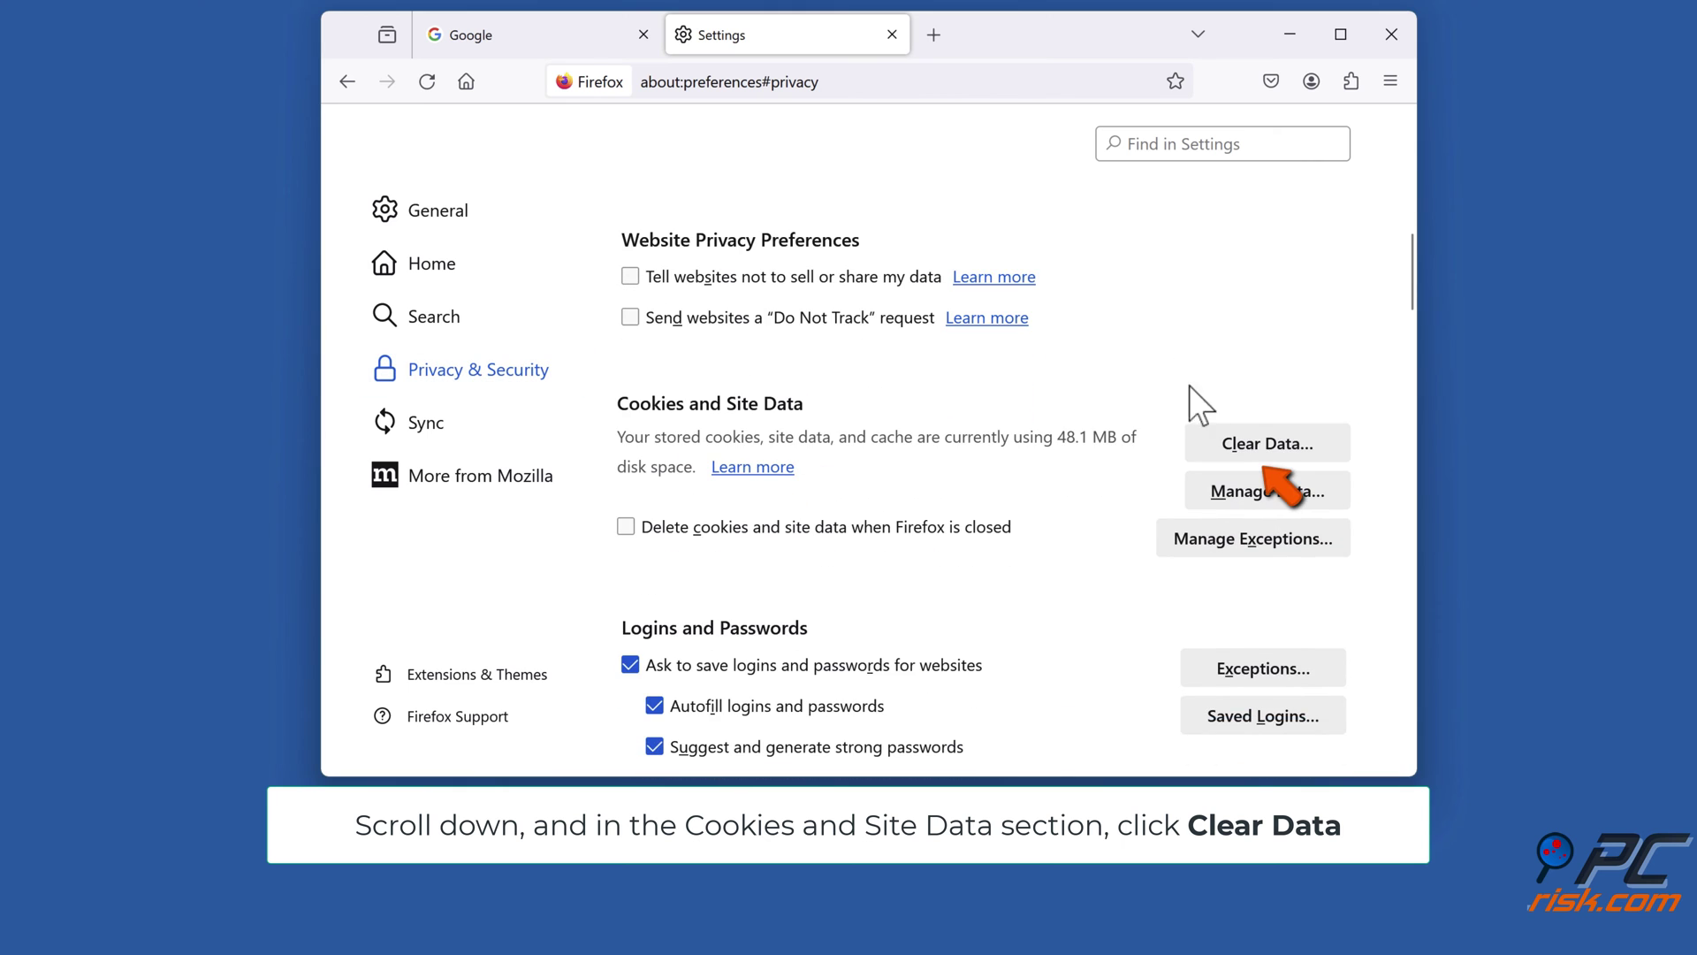
Clear all cookies, site data and cached web content, then close Firefox.
click(1264, 452)
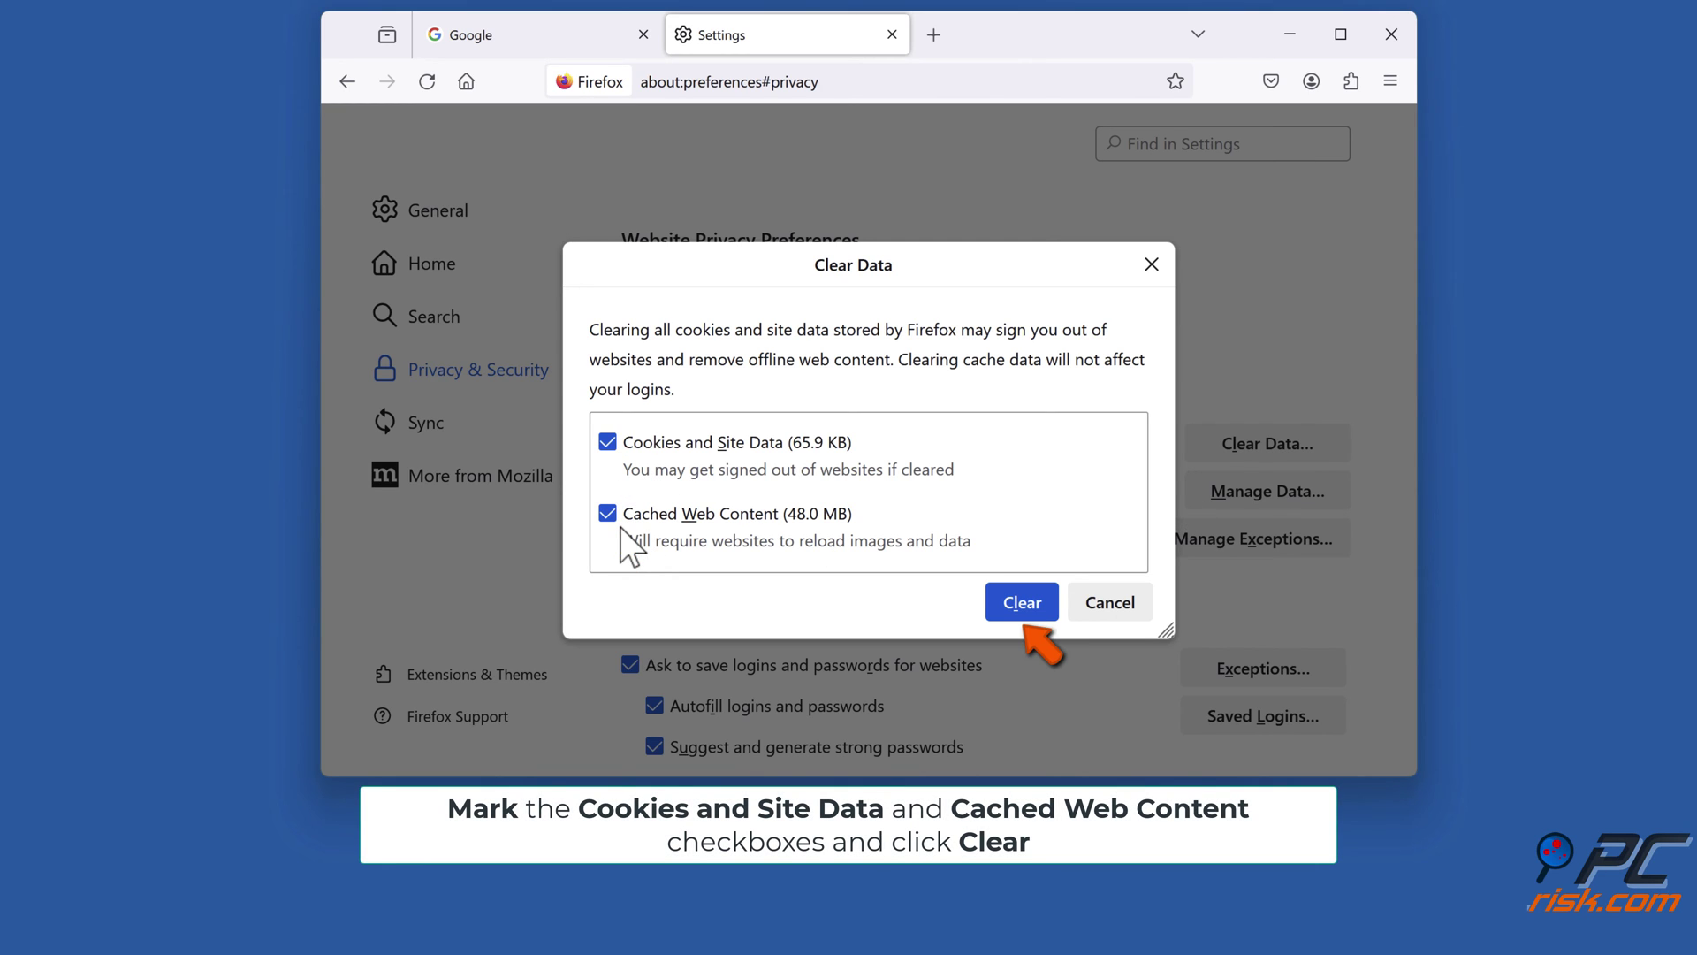
click(1015, 618)
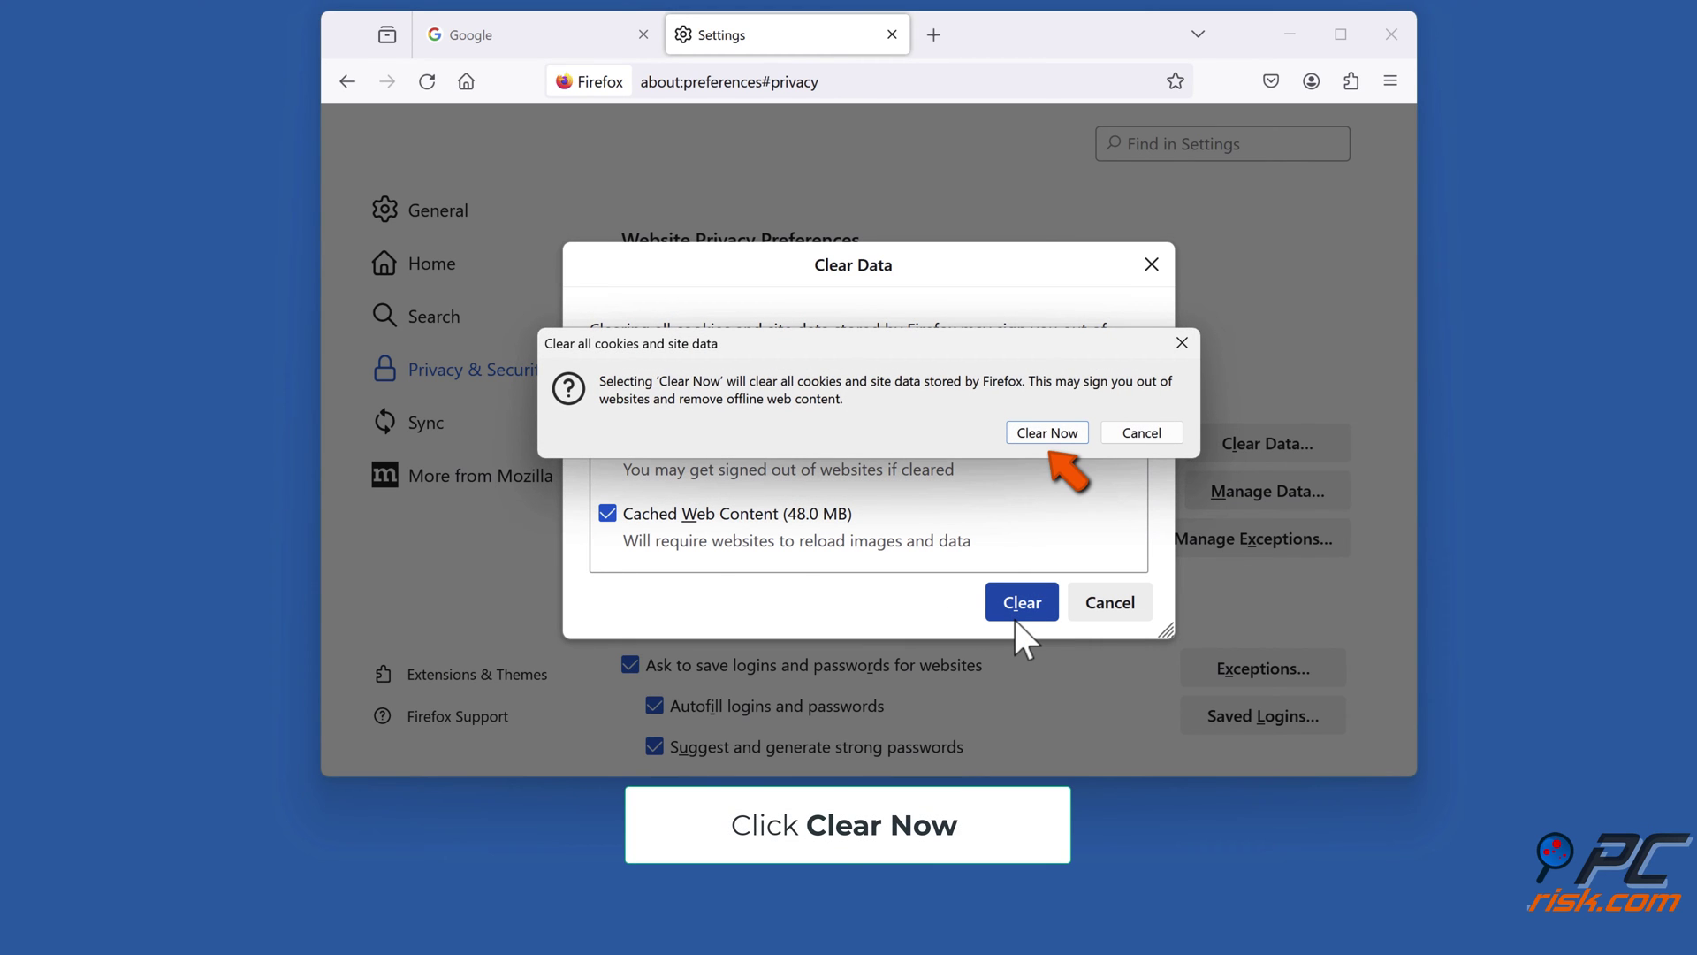
click(1045, 433)
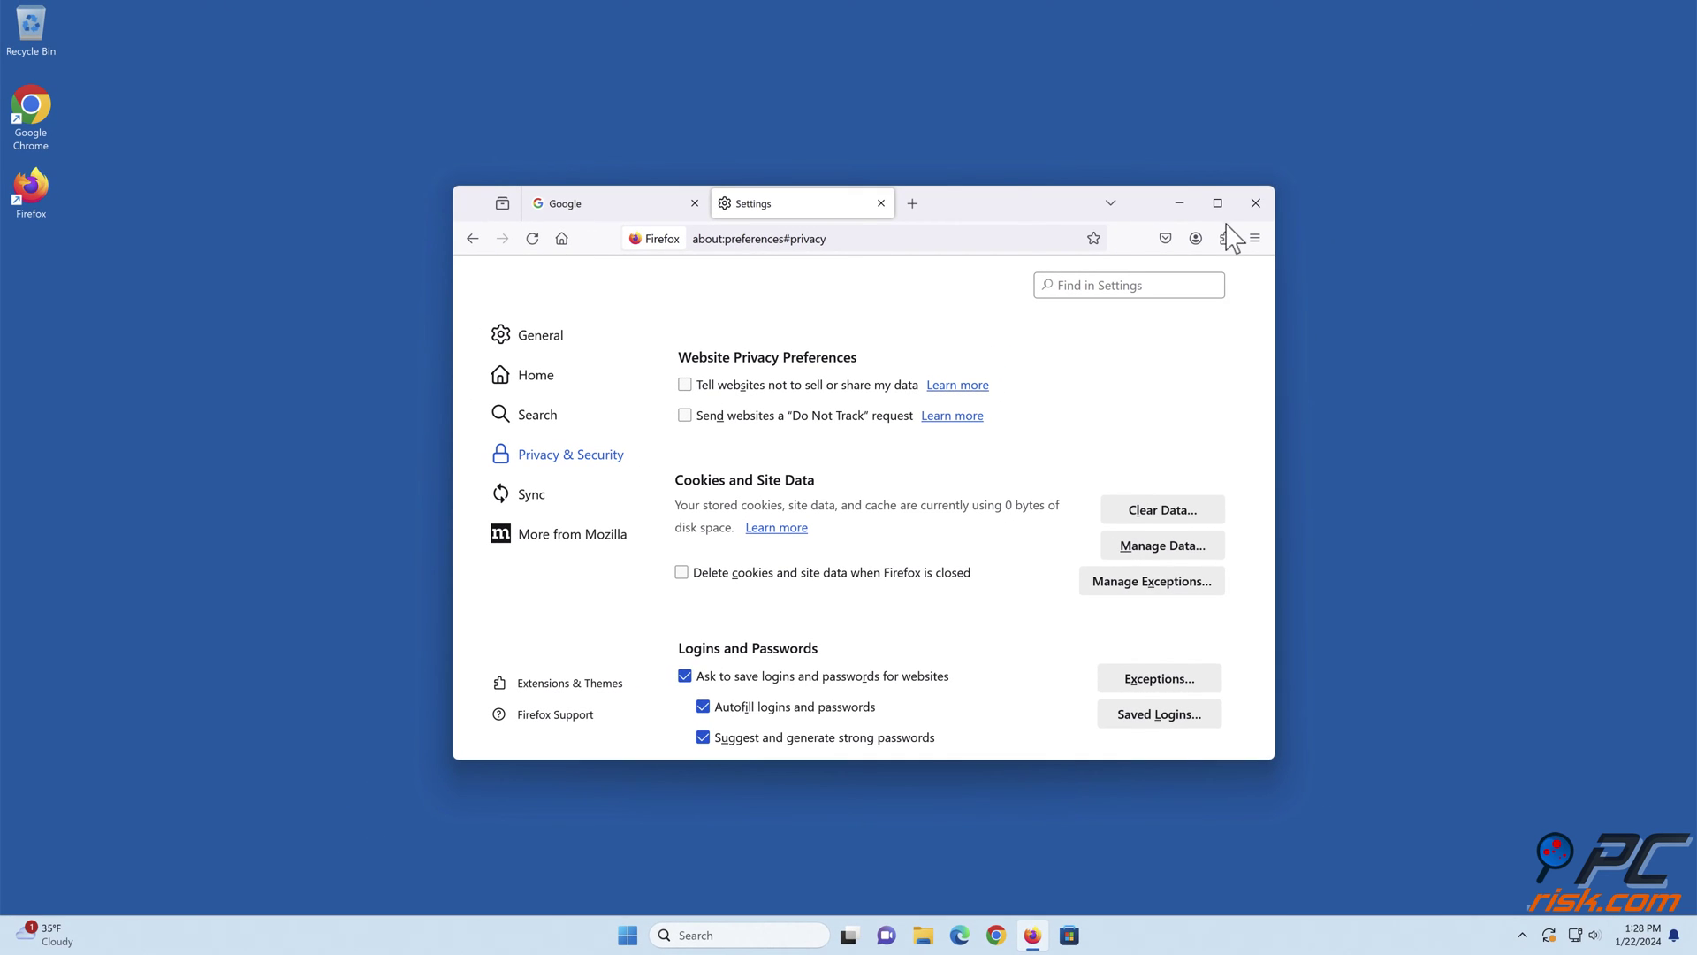
click(1255, 204)
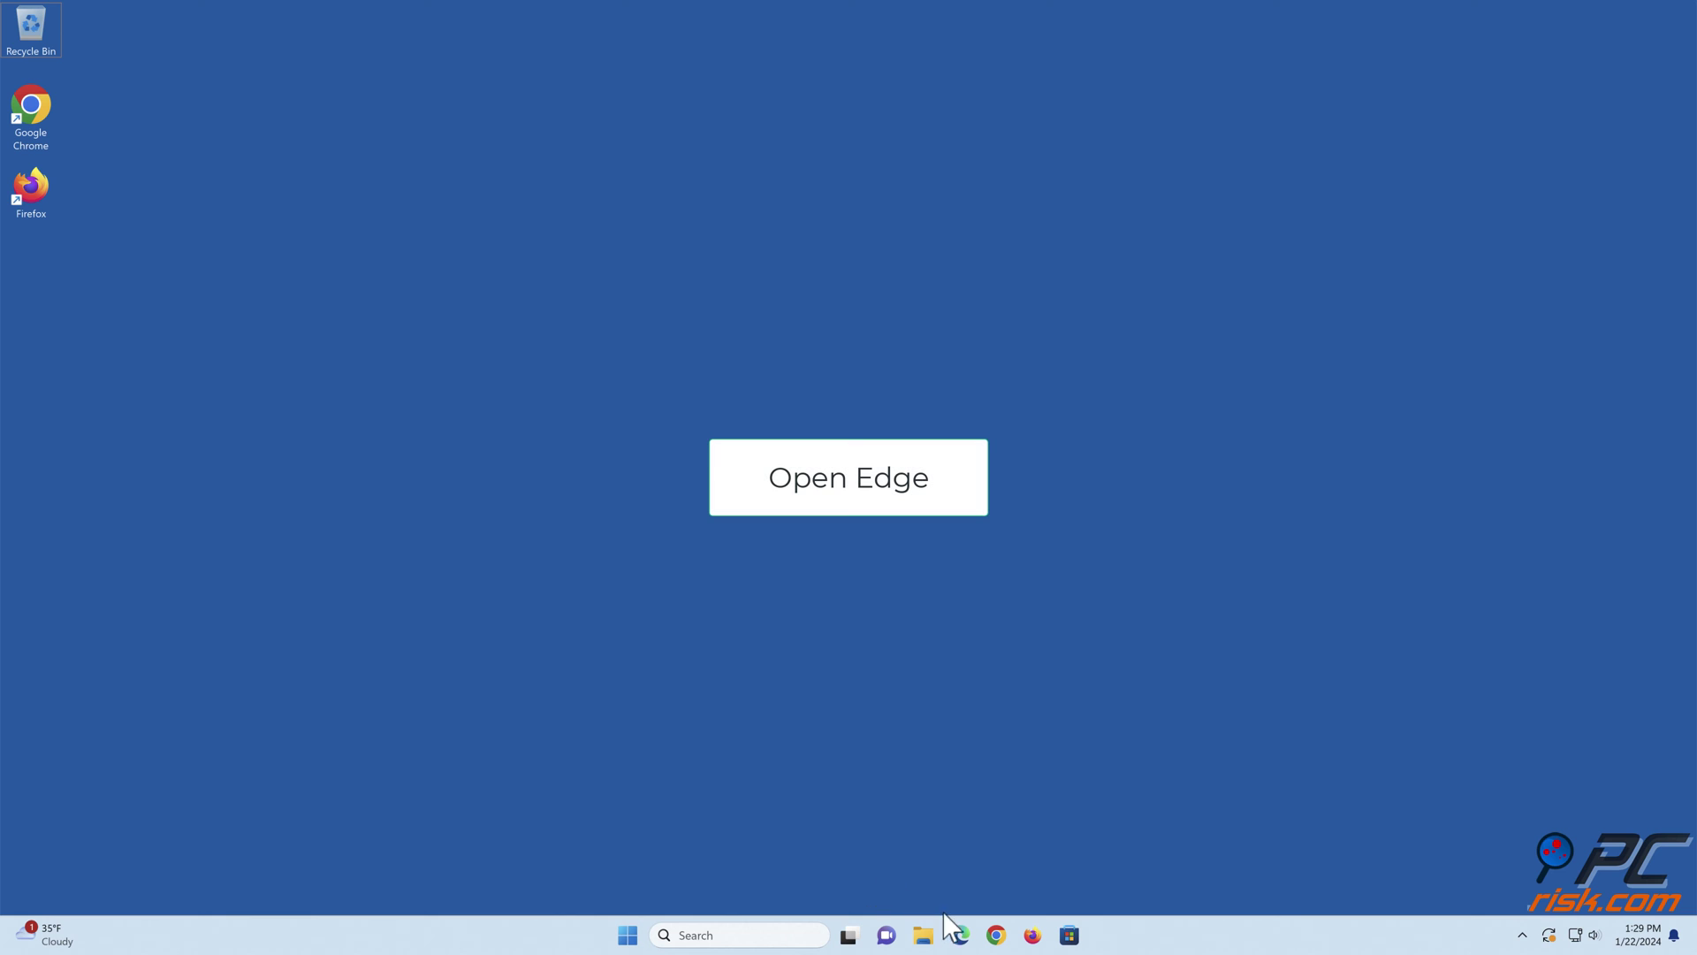
Launch Edge and go to Privacy, search, and services settings at Clear browsing data.
click(958, 934)
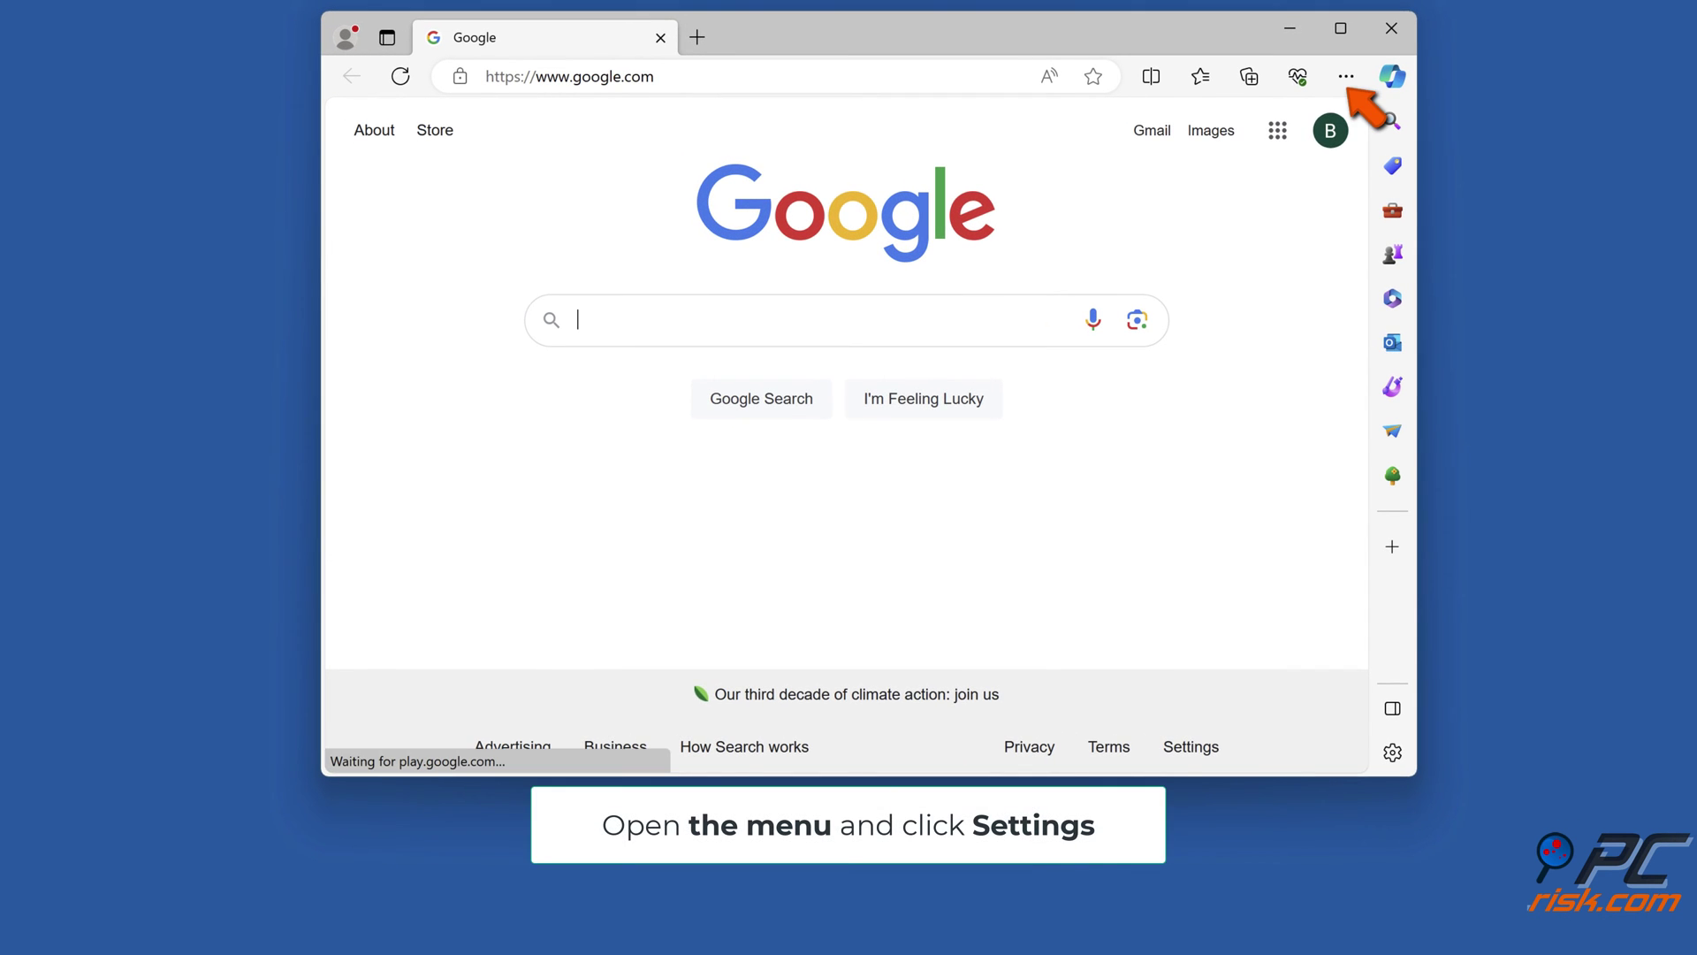
click(1345, 77)
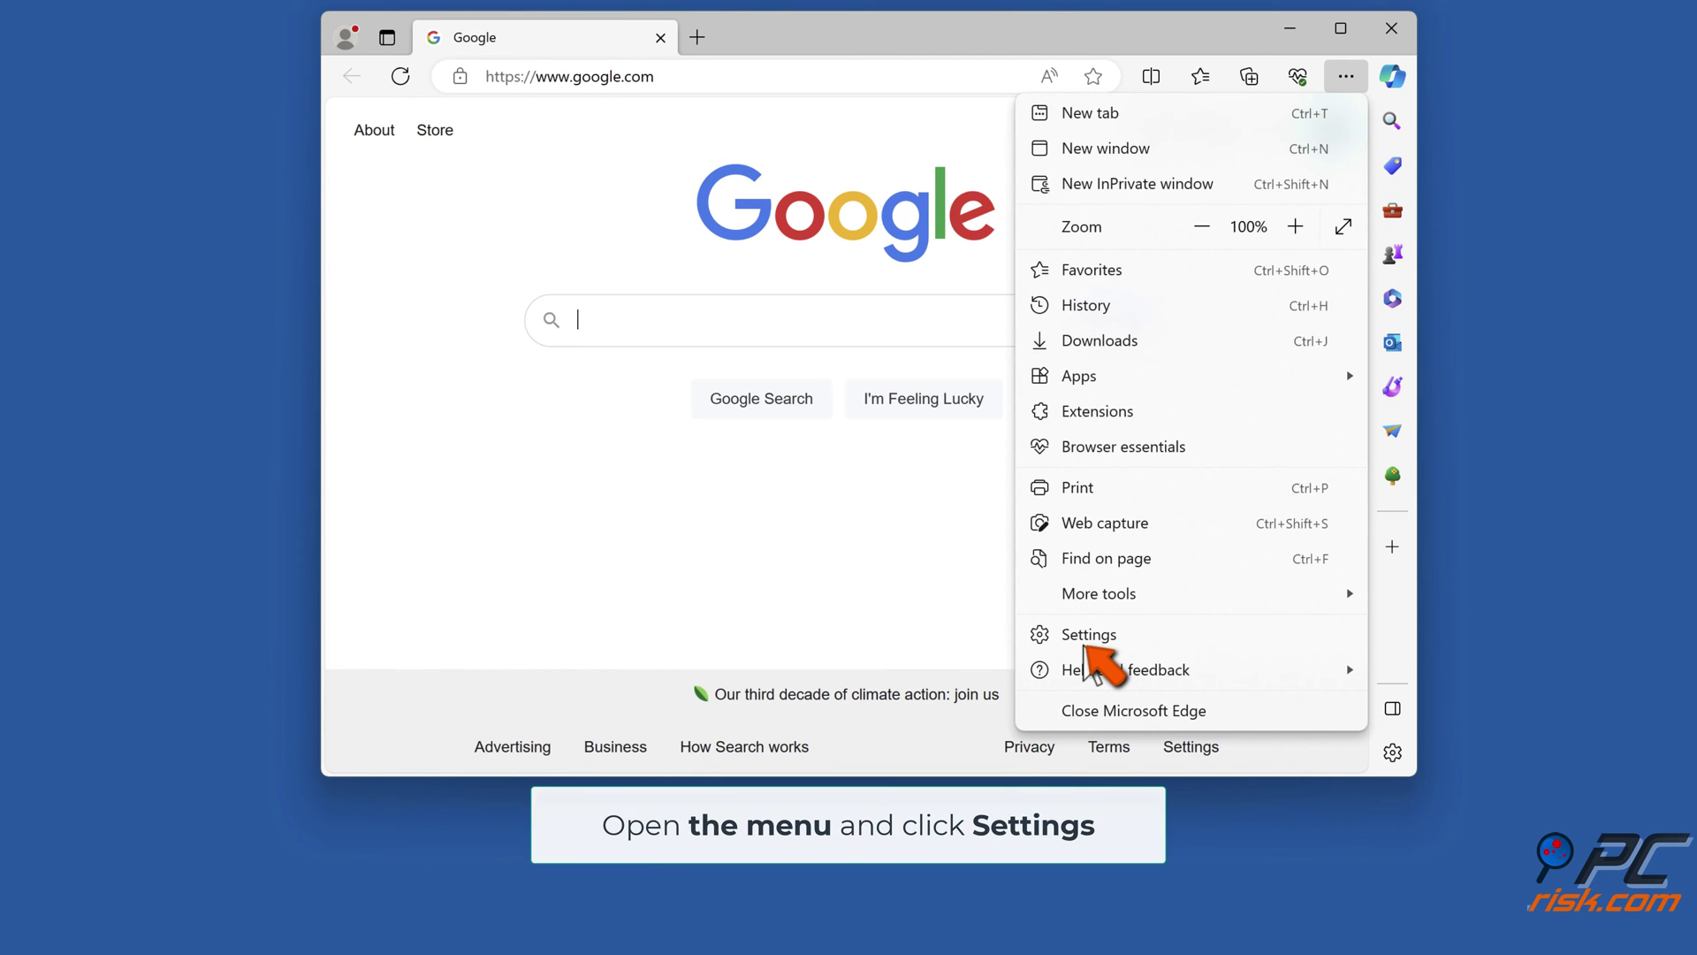
click(1085, 638)
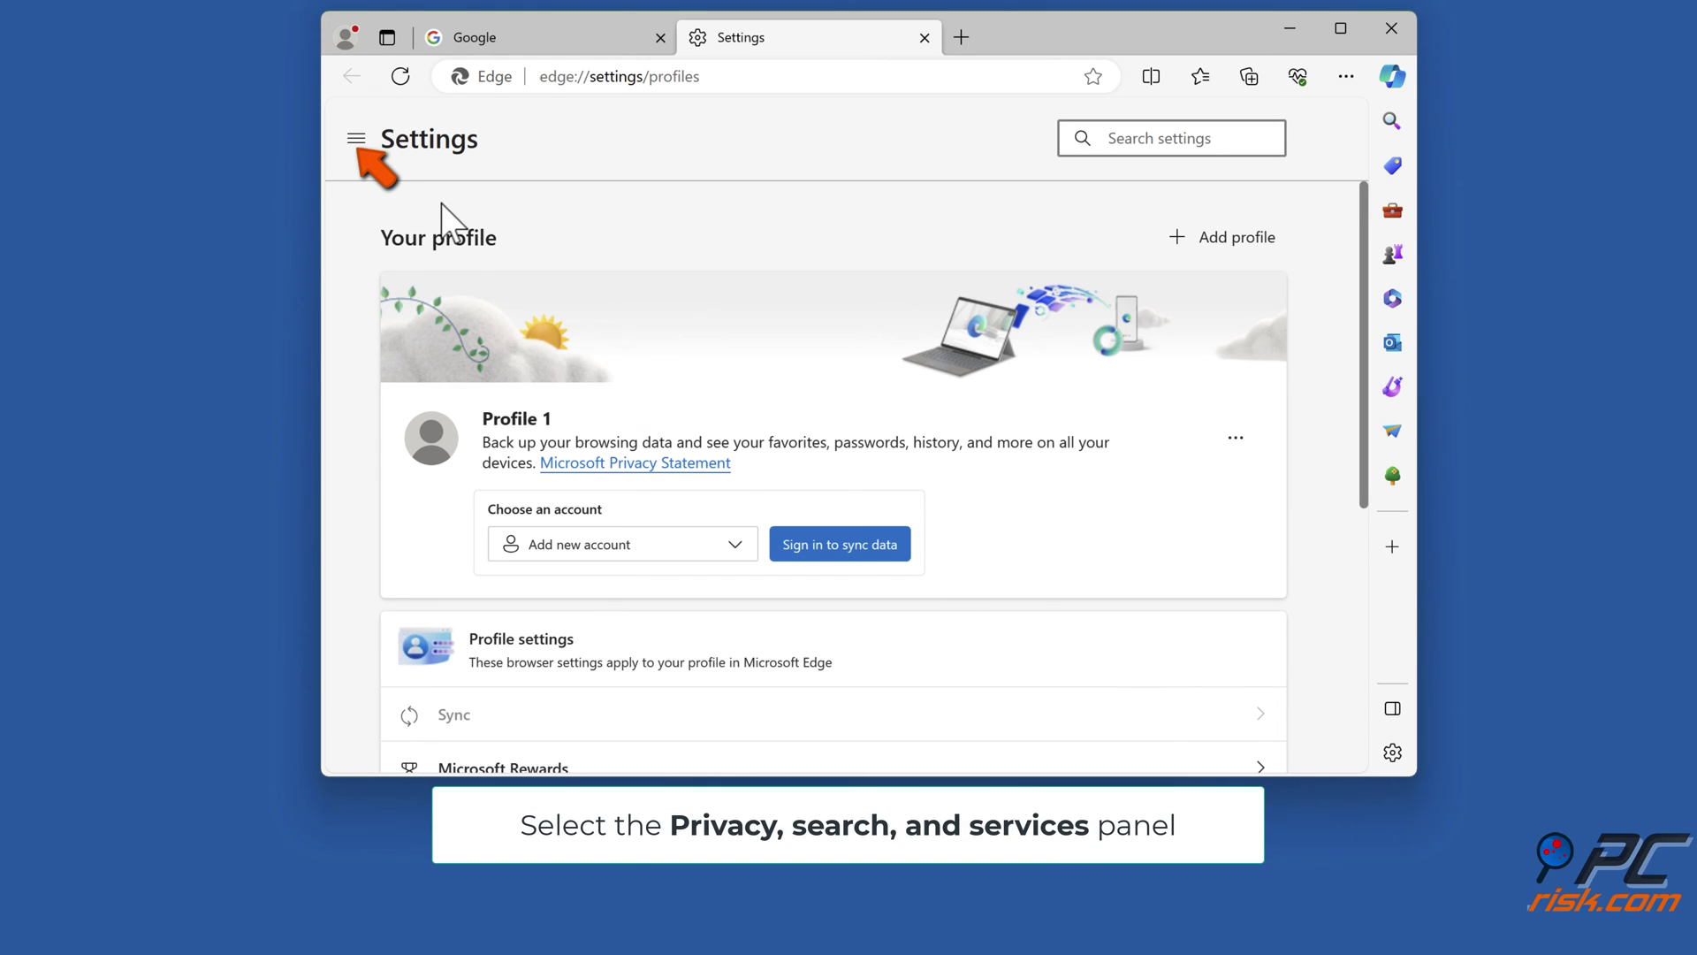
click(356, 138)
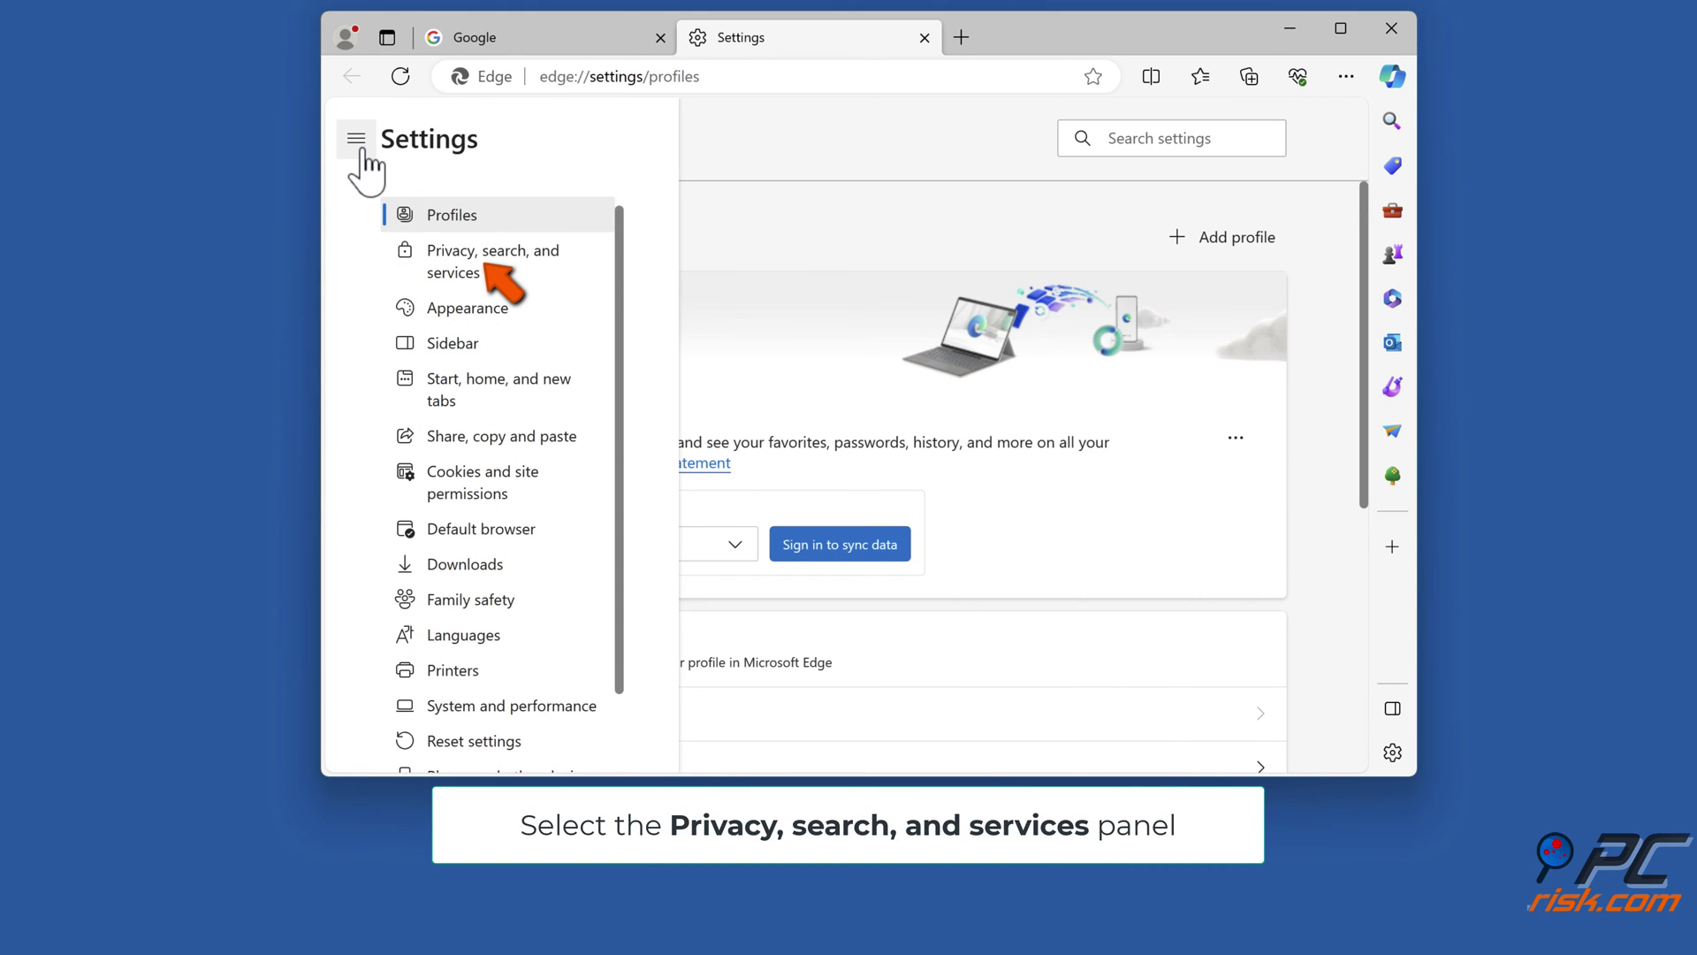
click(491, 269)
scroll(495, 278, down, 7)
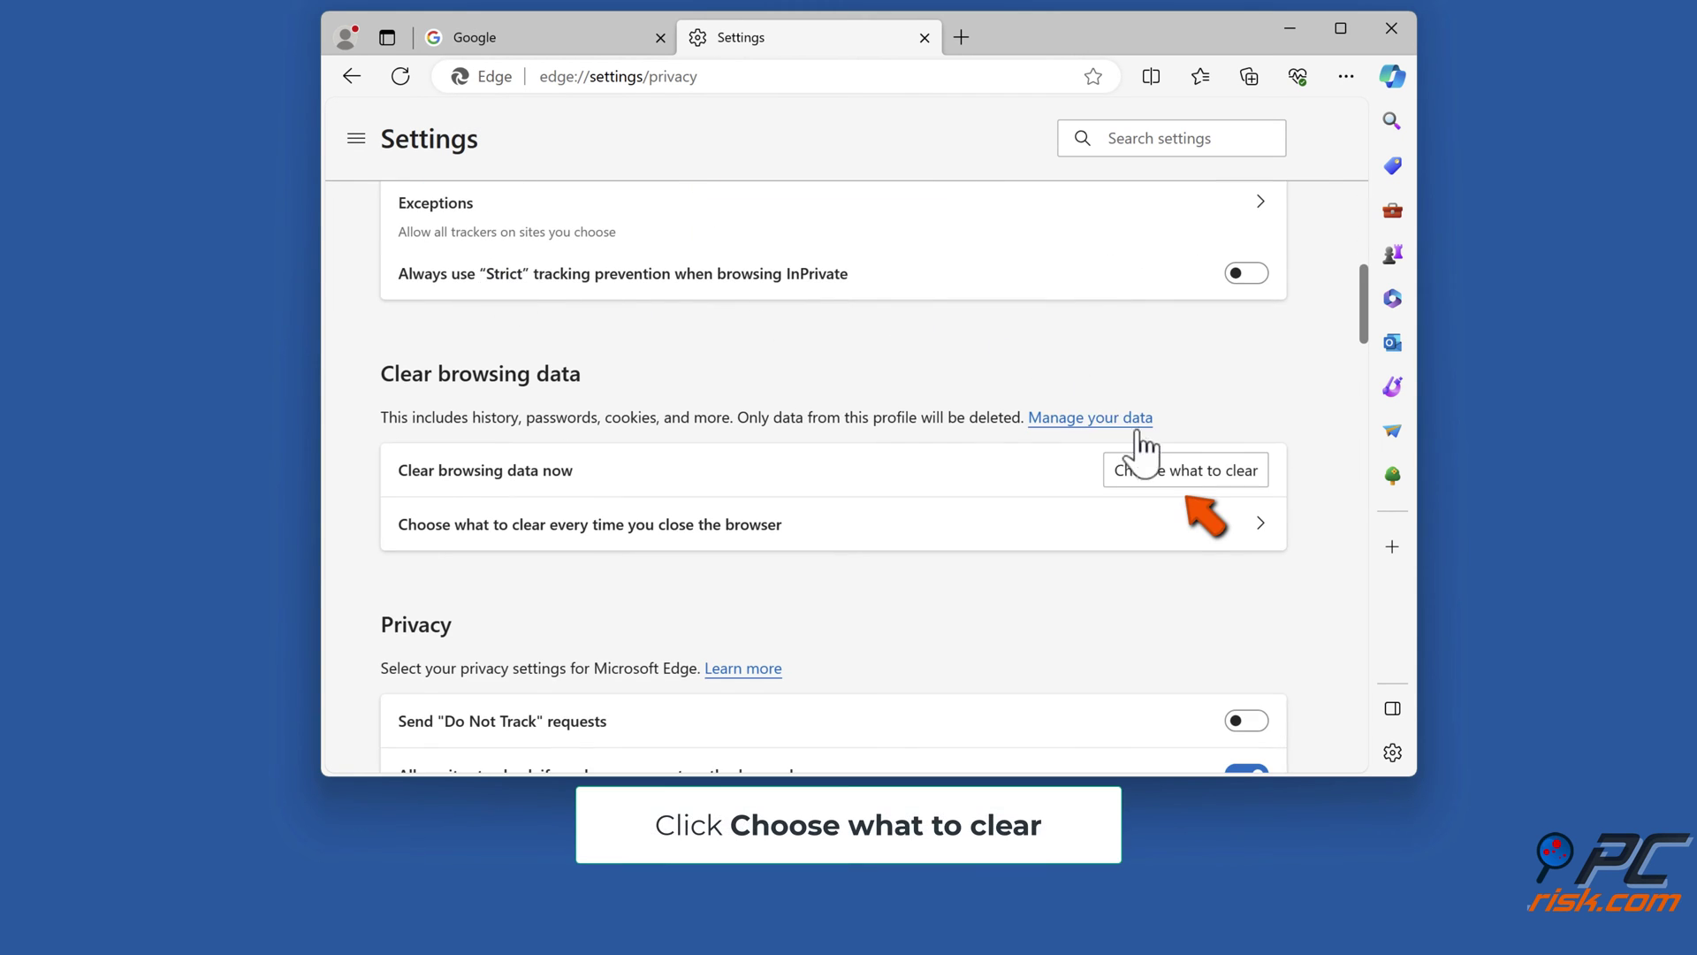
Clear Edge's browsing data with time range All time, then close Edge.
click(1186, 484)
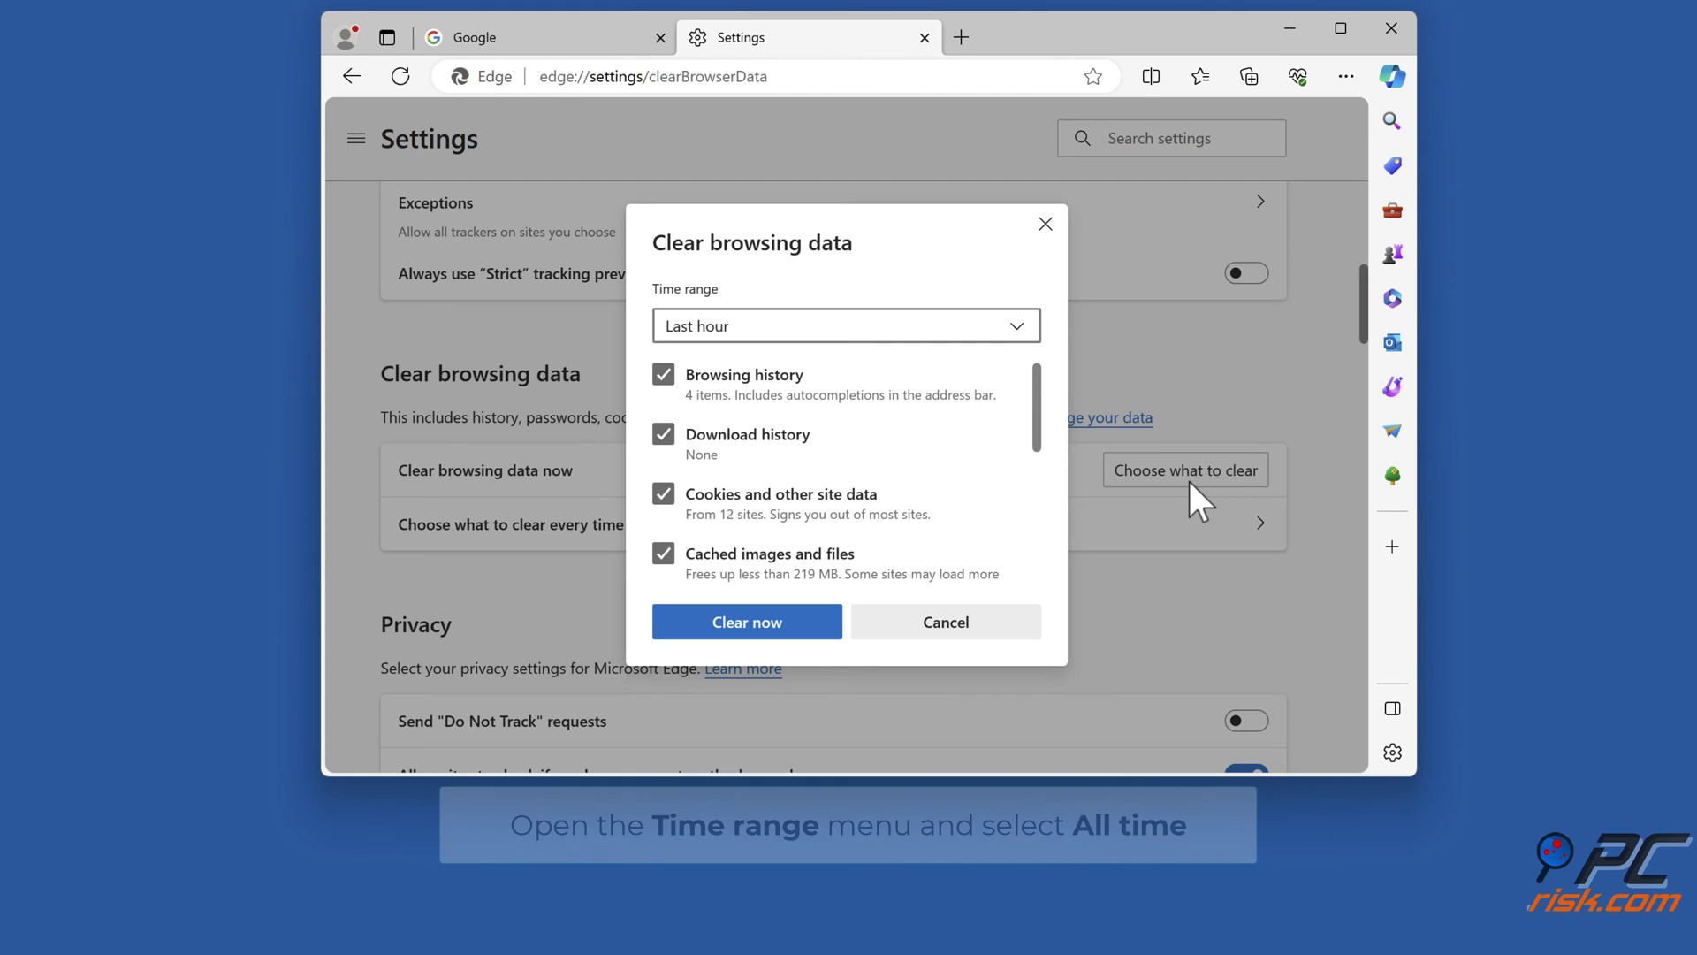
click(1015, 334)
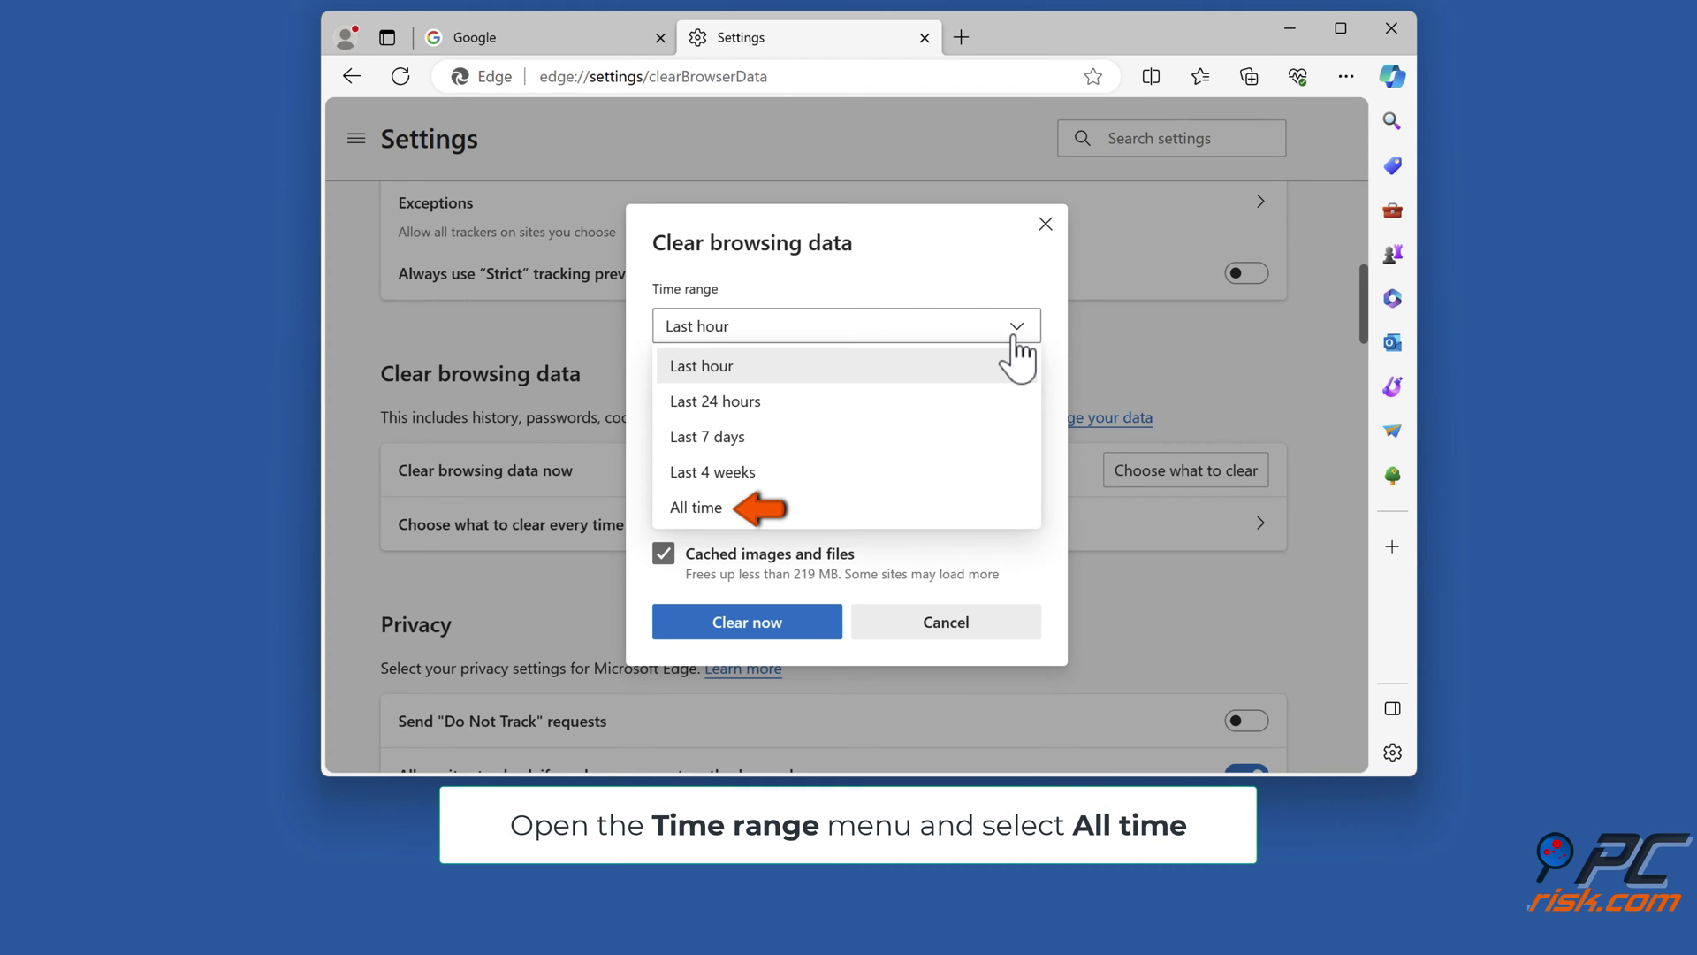
click(708, 513)
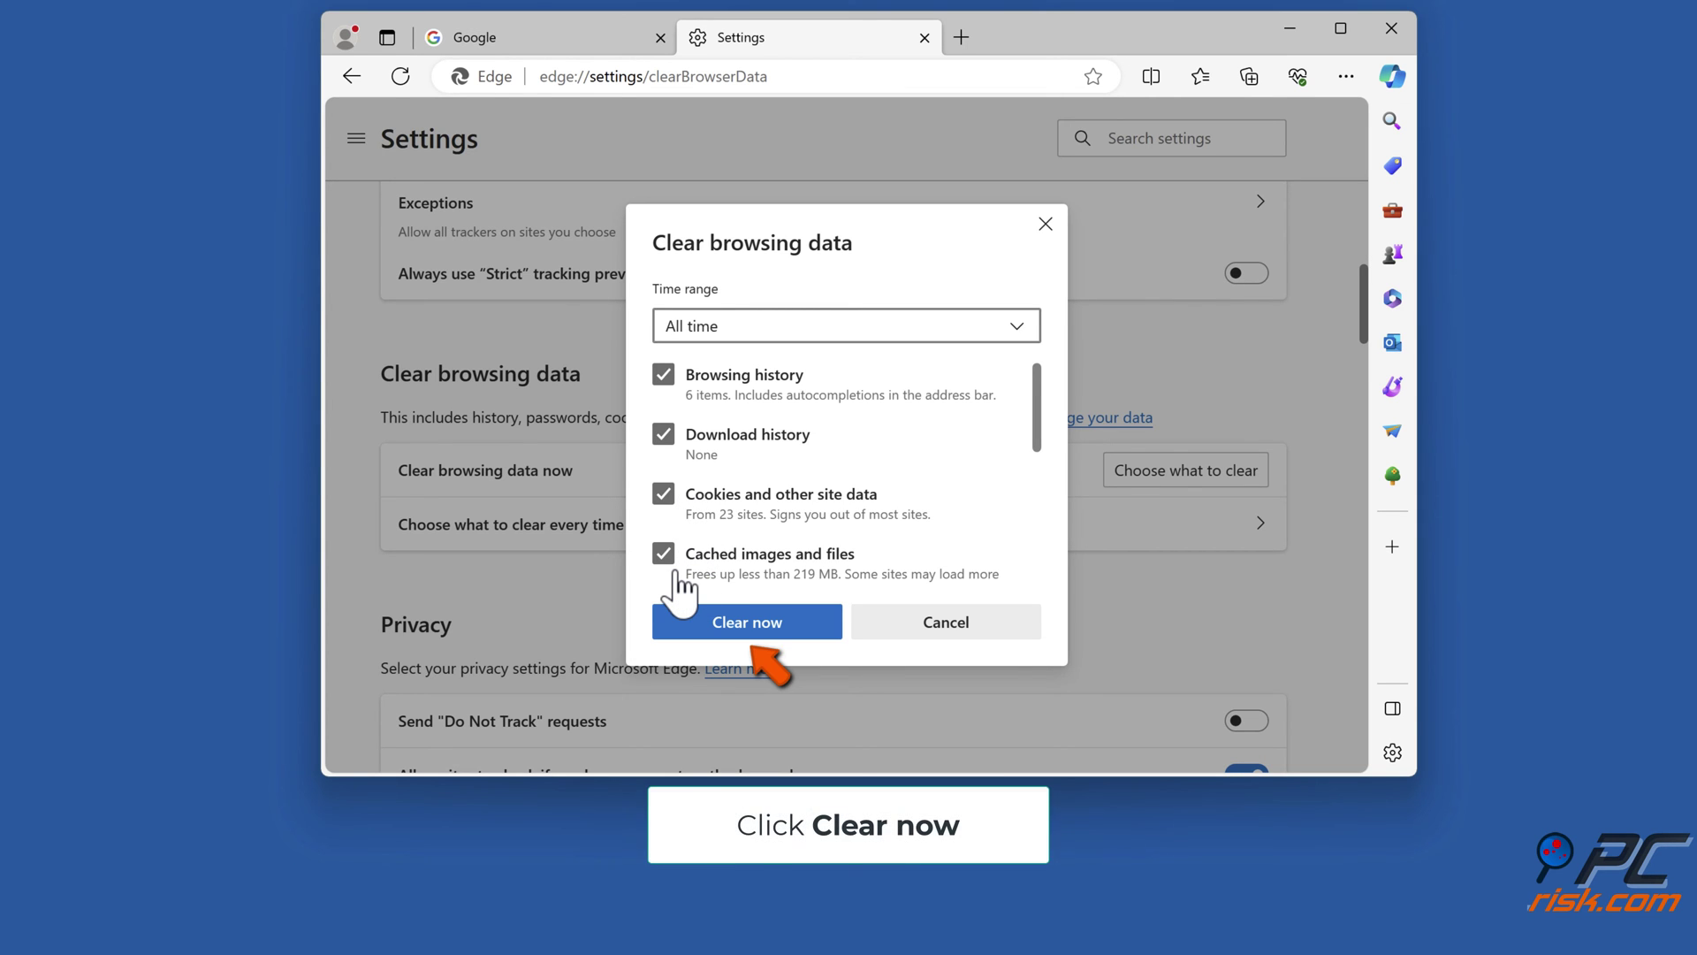
click(748, 635)
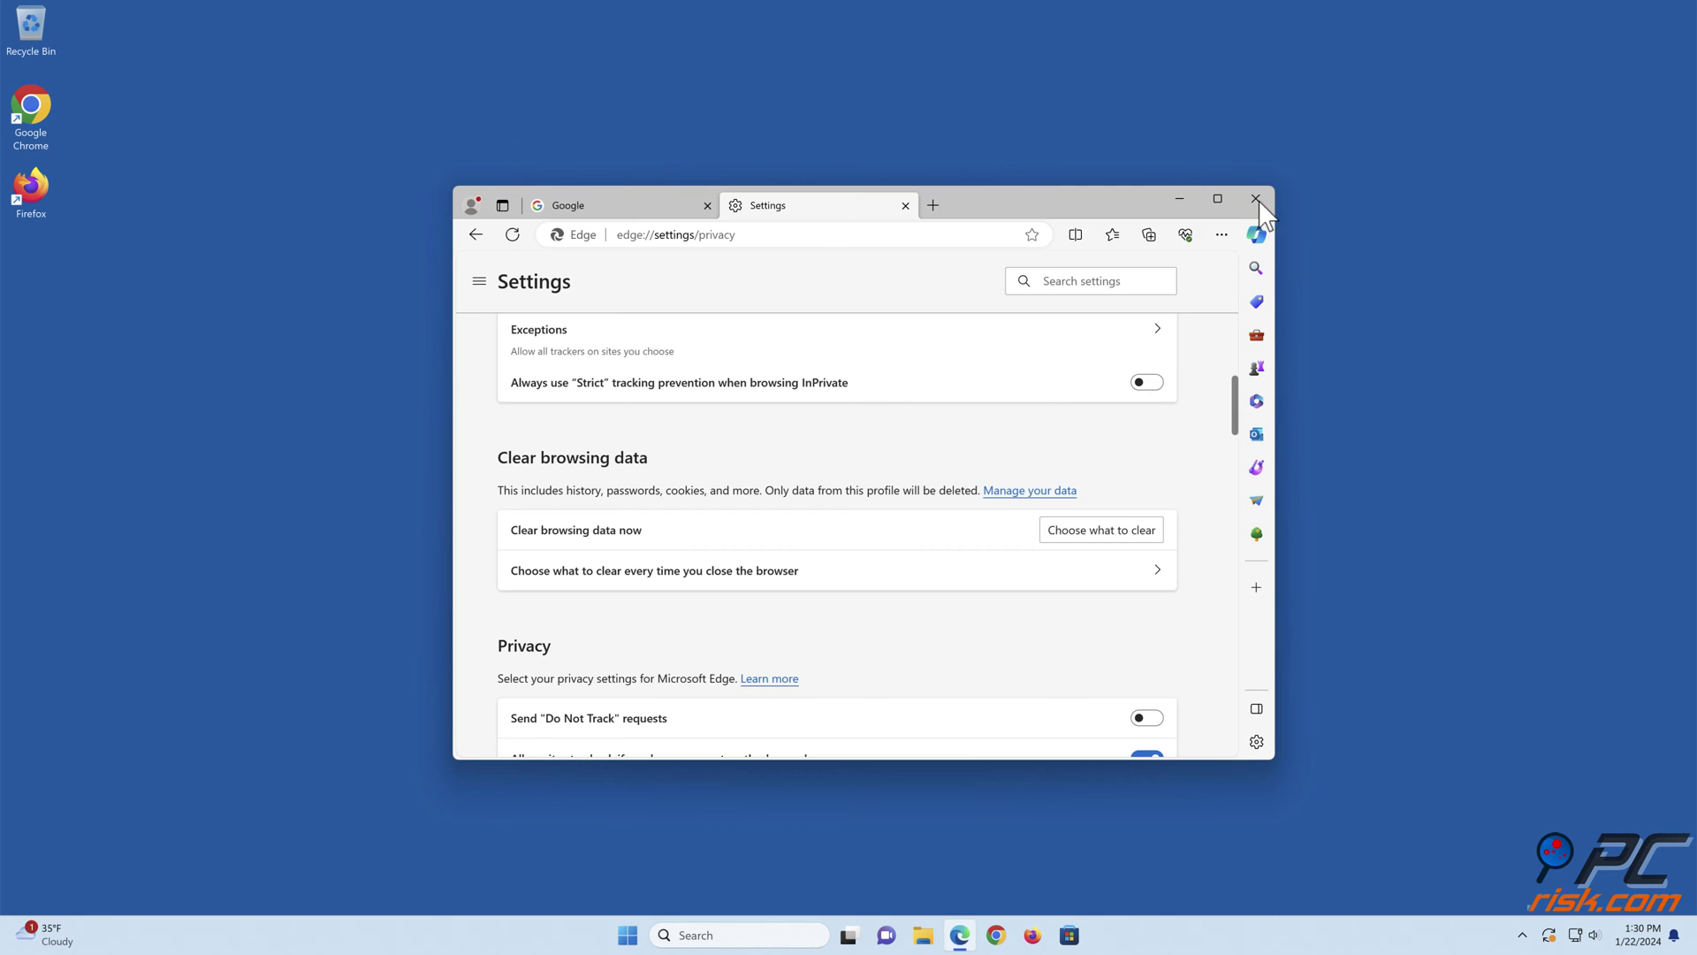
click(1255, 200)
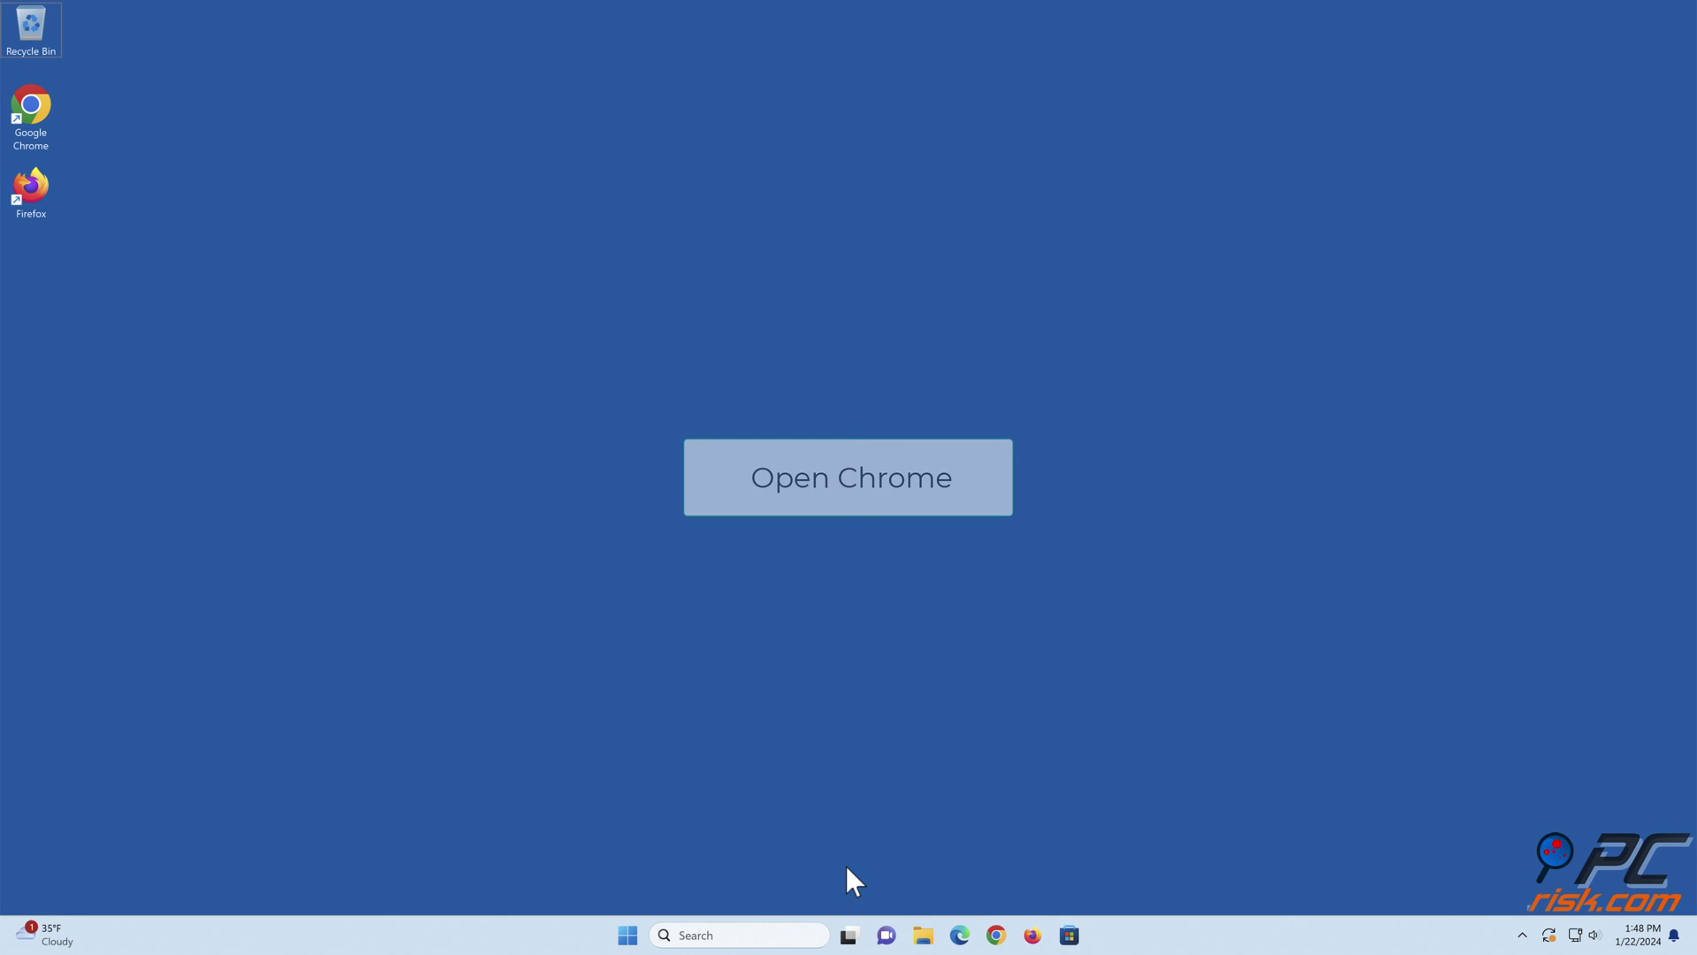
Add a Chrome profile 'Blog User 2' without an account, then close both windows.
click(1002, 929)
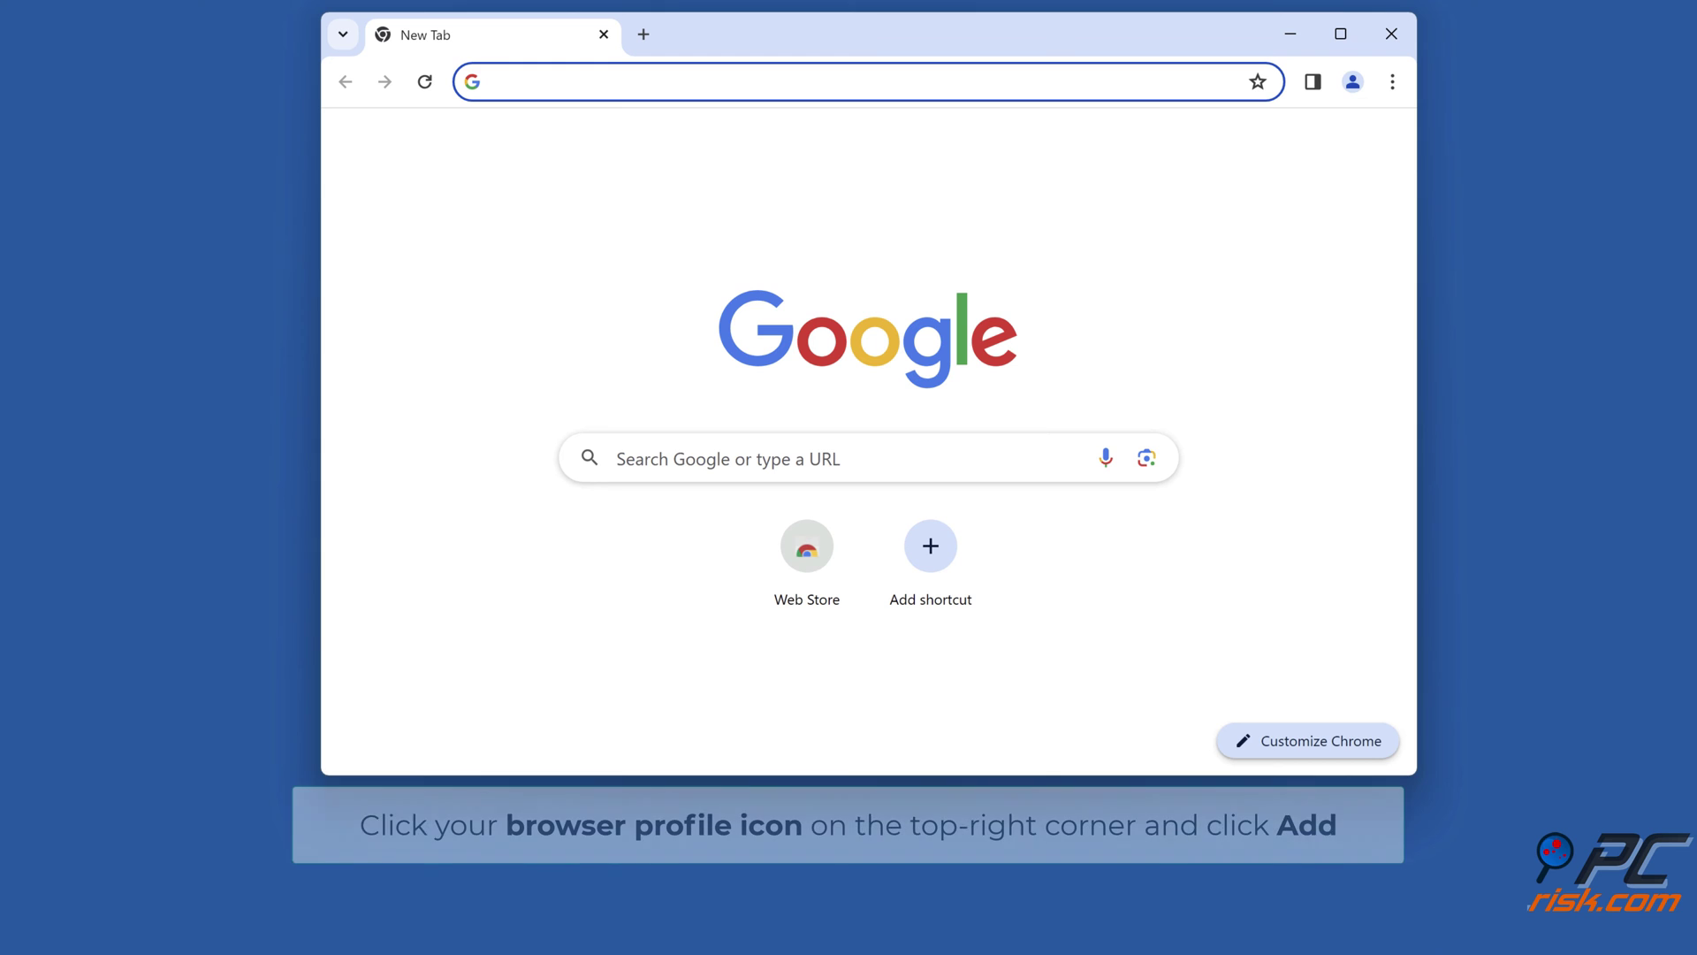
click(1354, 85)
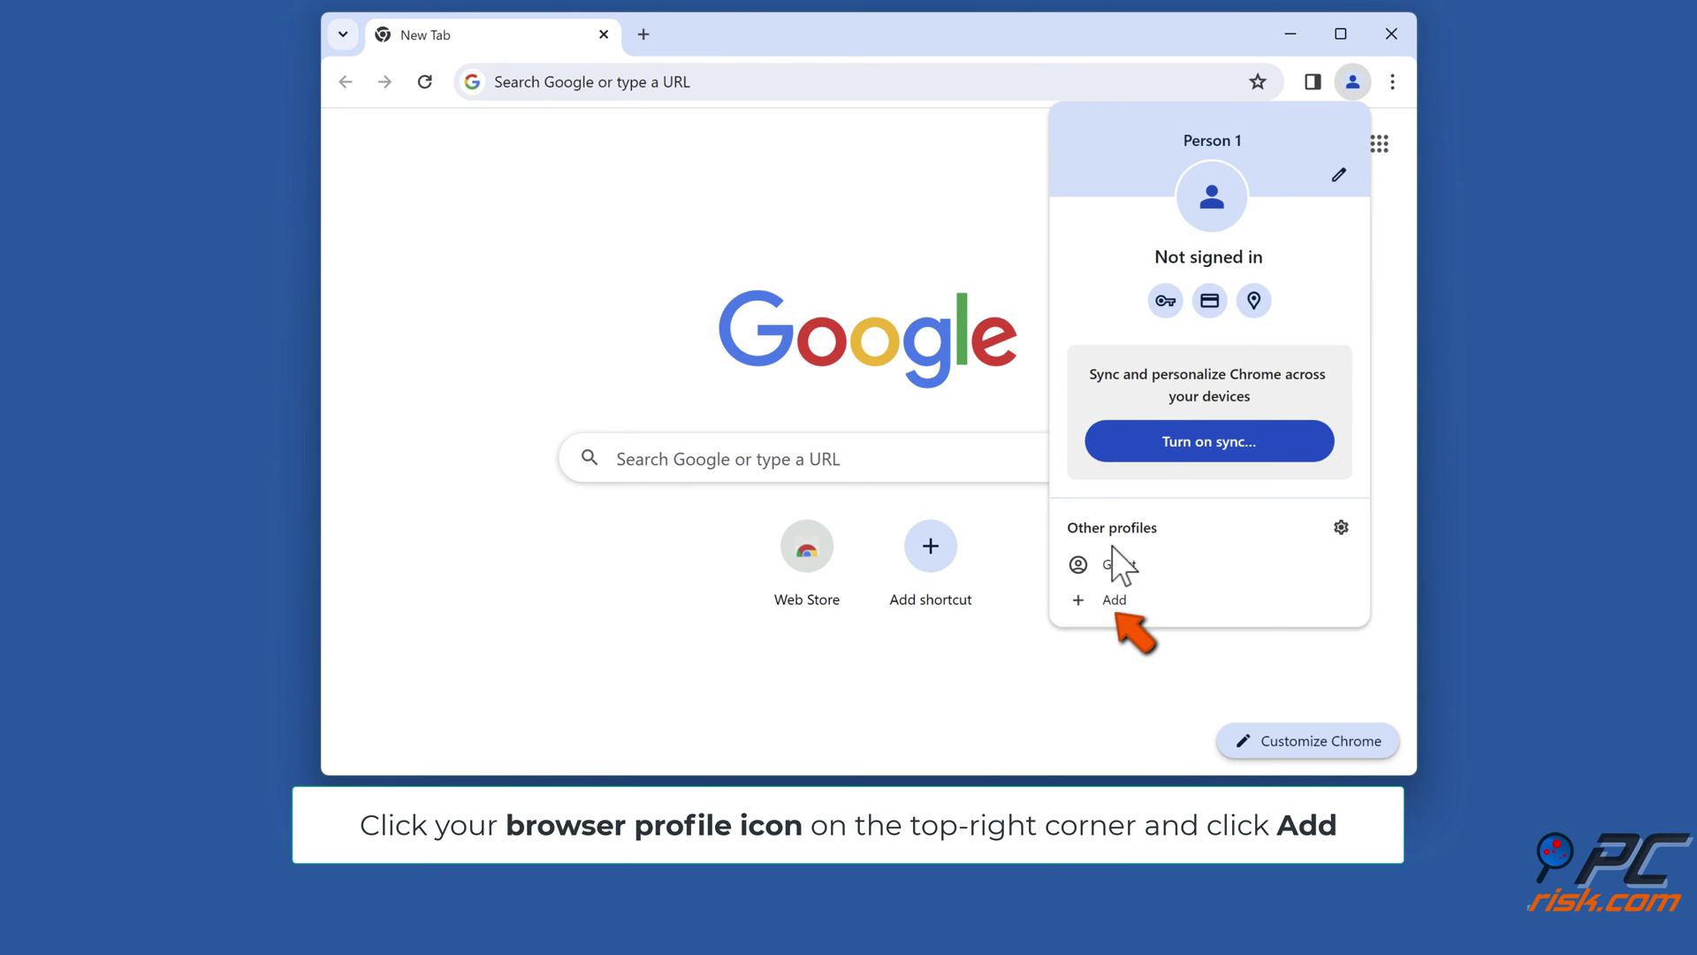
click(1112, 602)
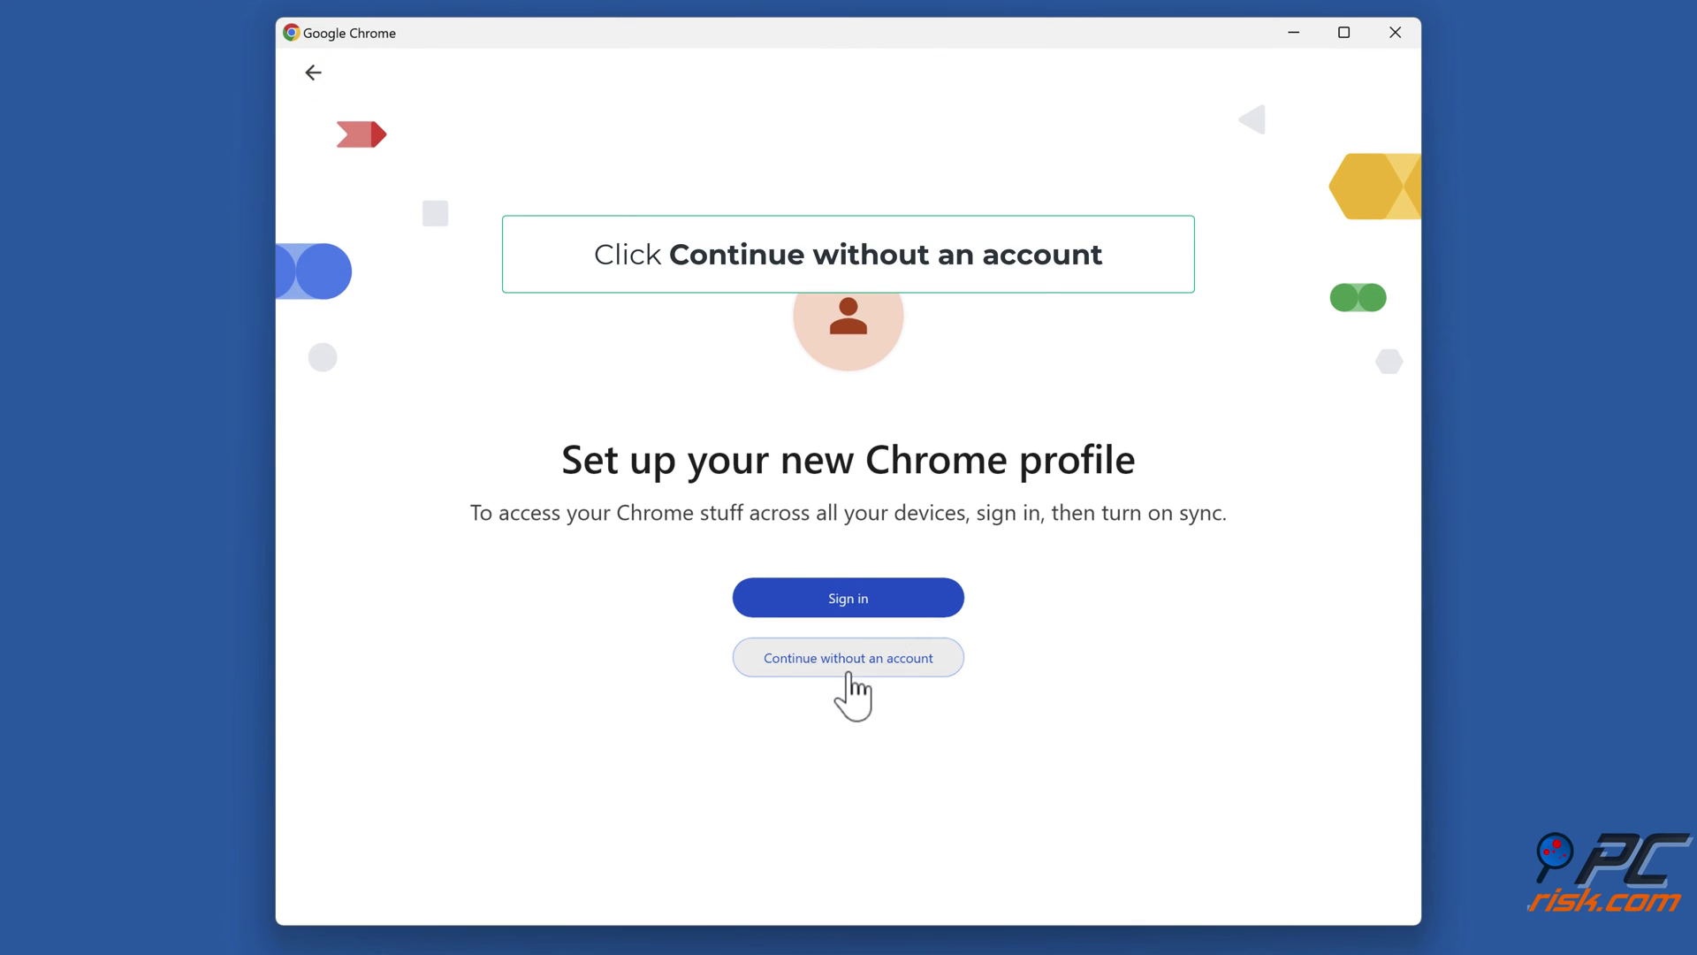
click(850, 672)
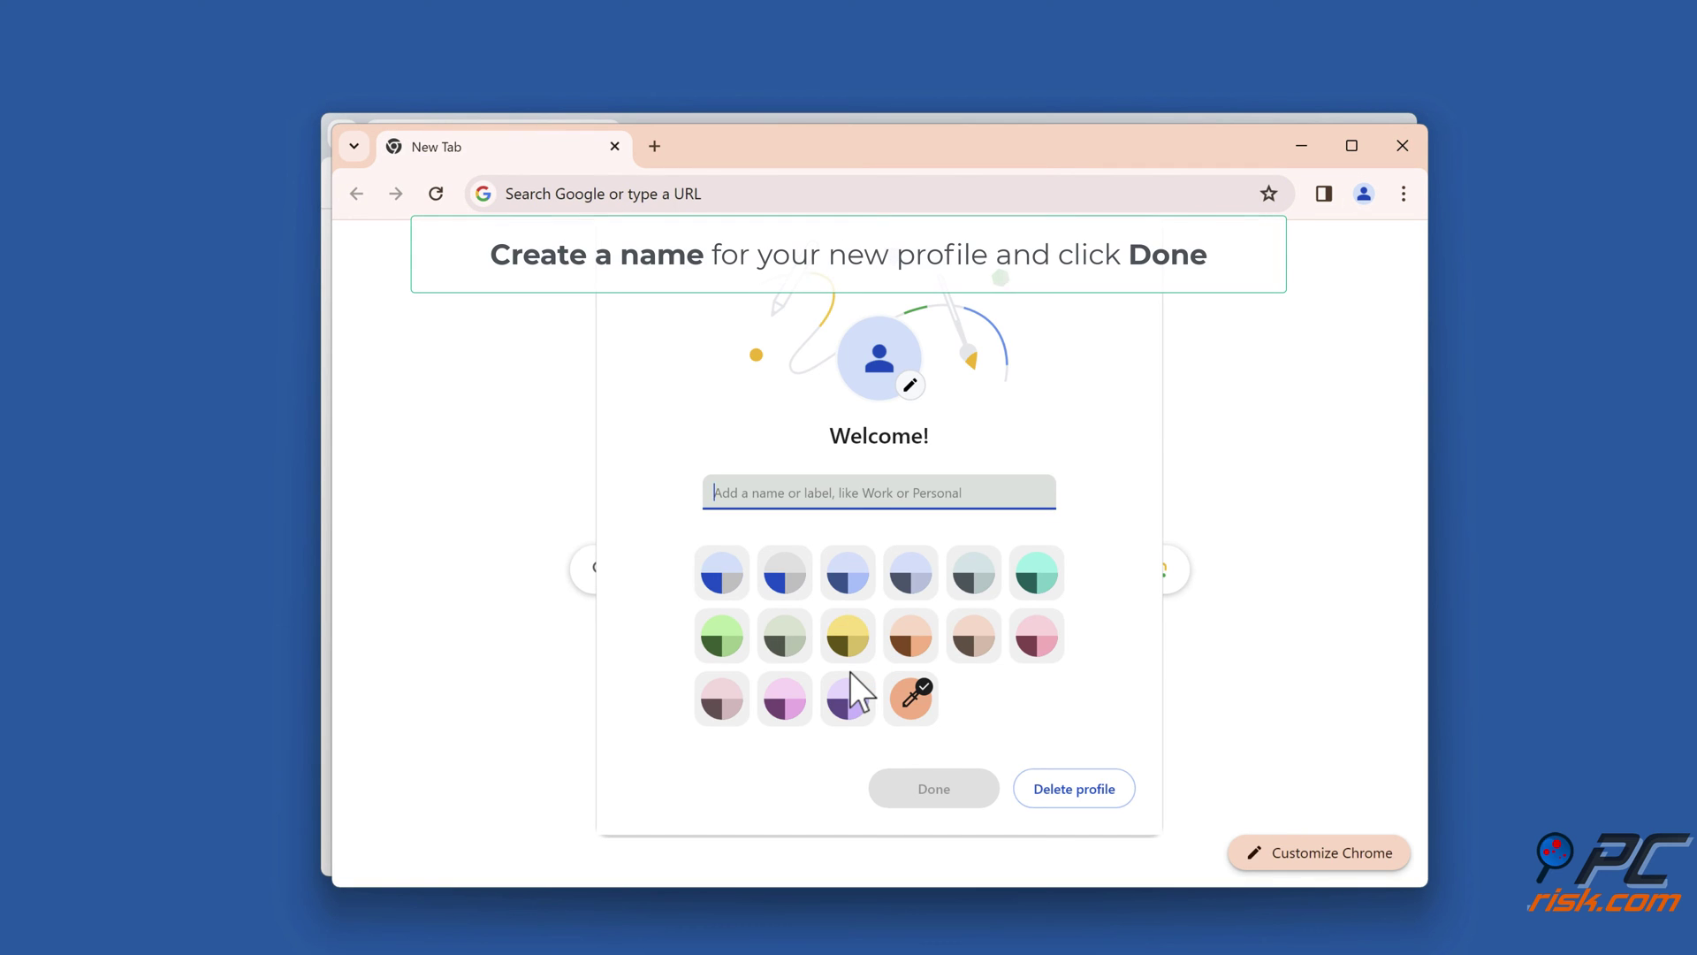
text(Blog User 2)
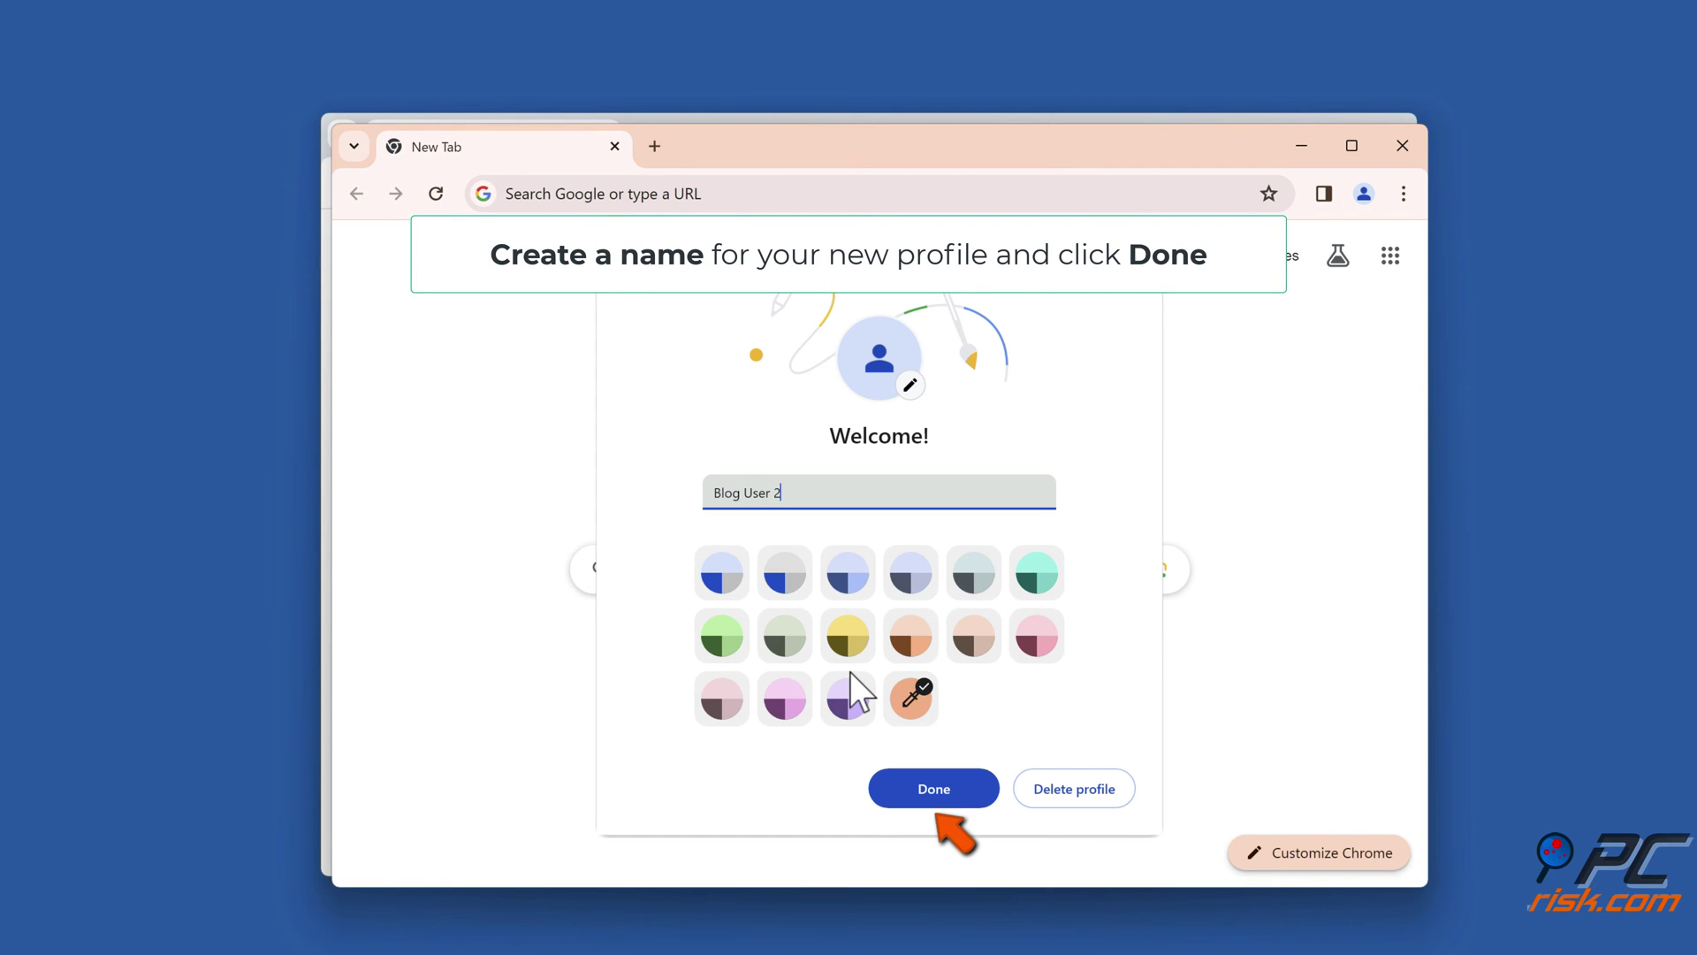
click(936, 799)
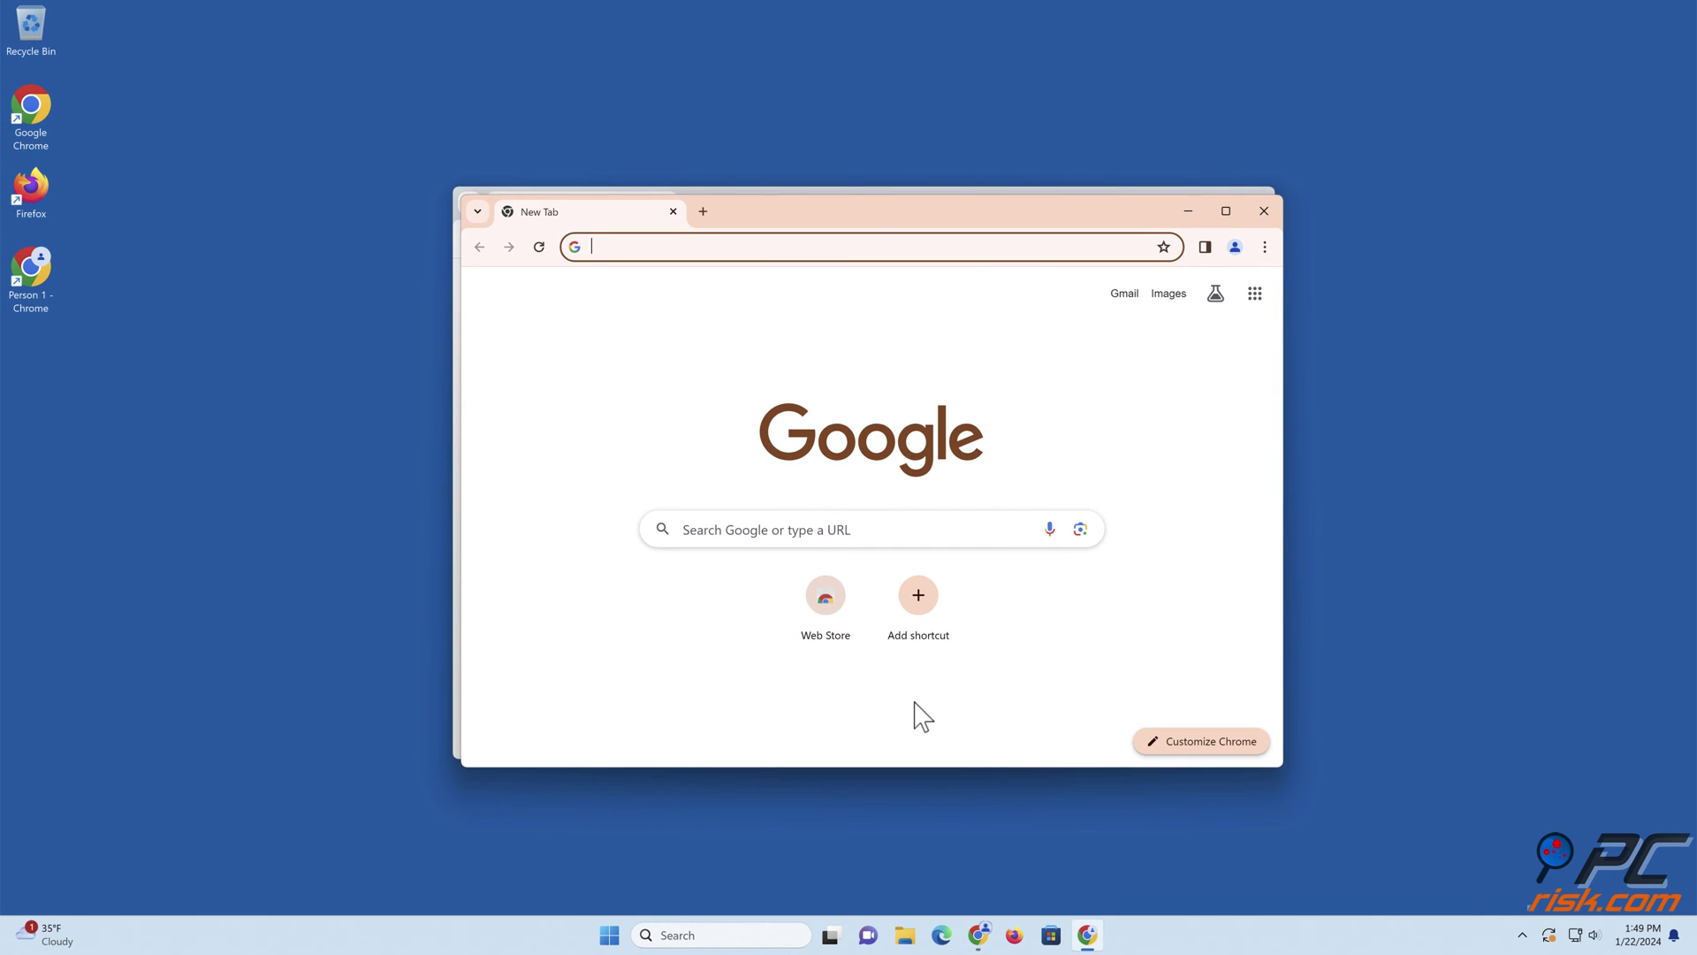
click(1263, 211)
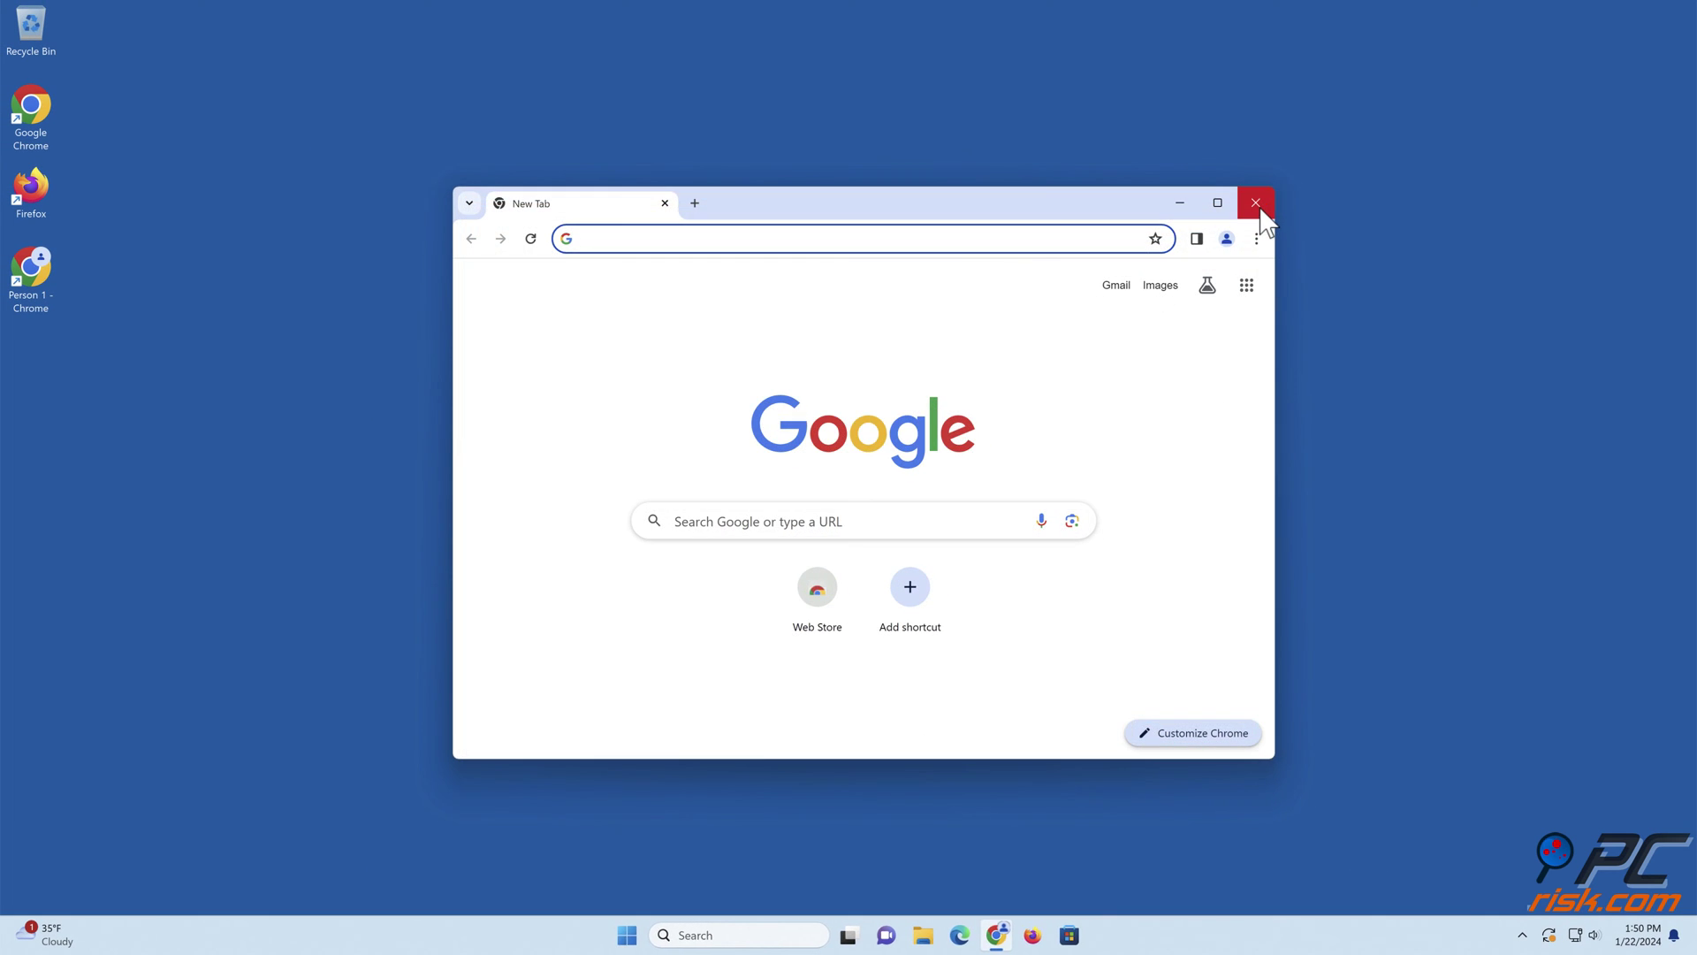
click(1255, 202)
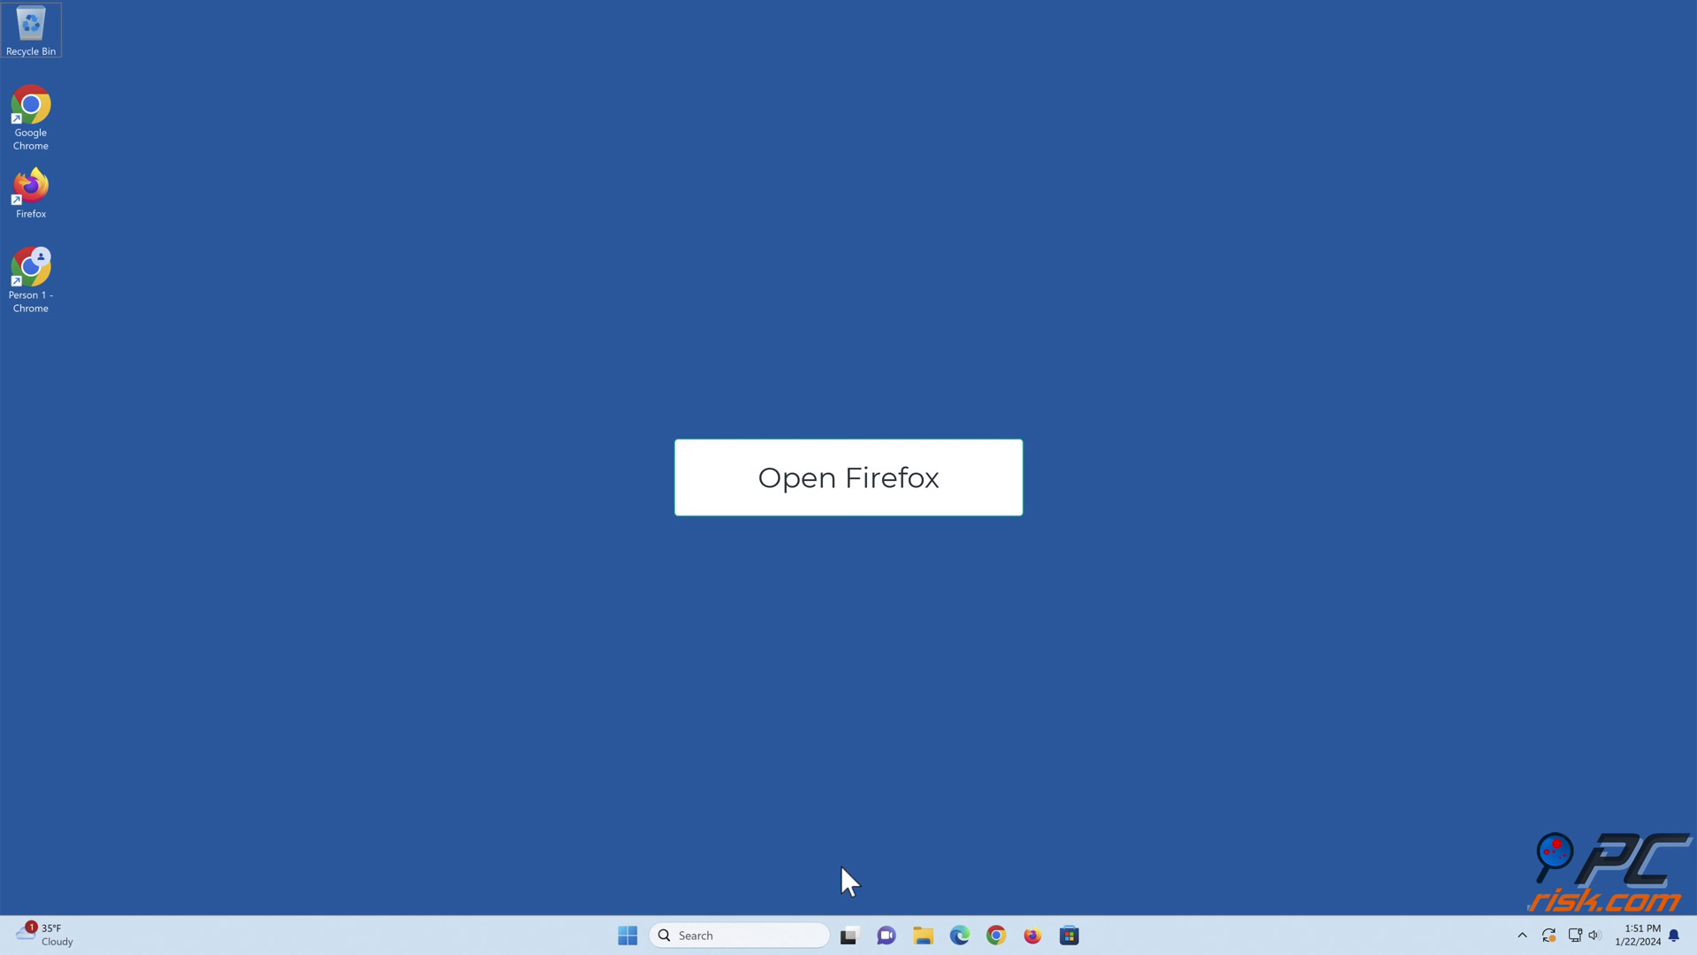
Launch Firefox and load the about:profiles page.
click(1032, 935)
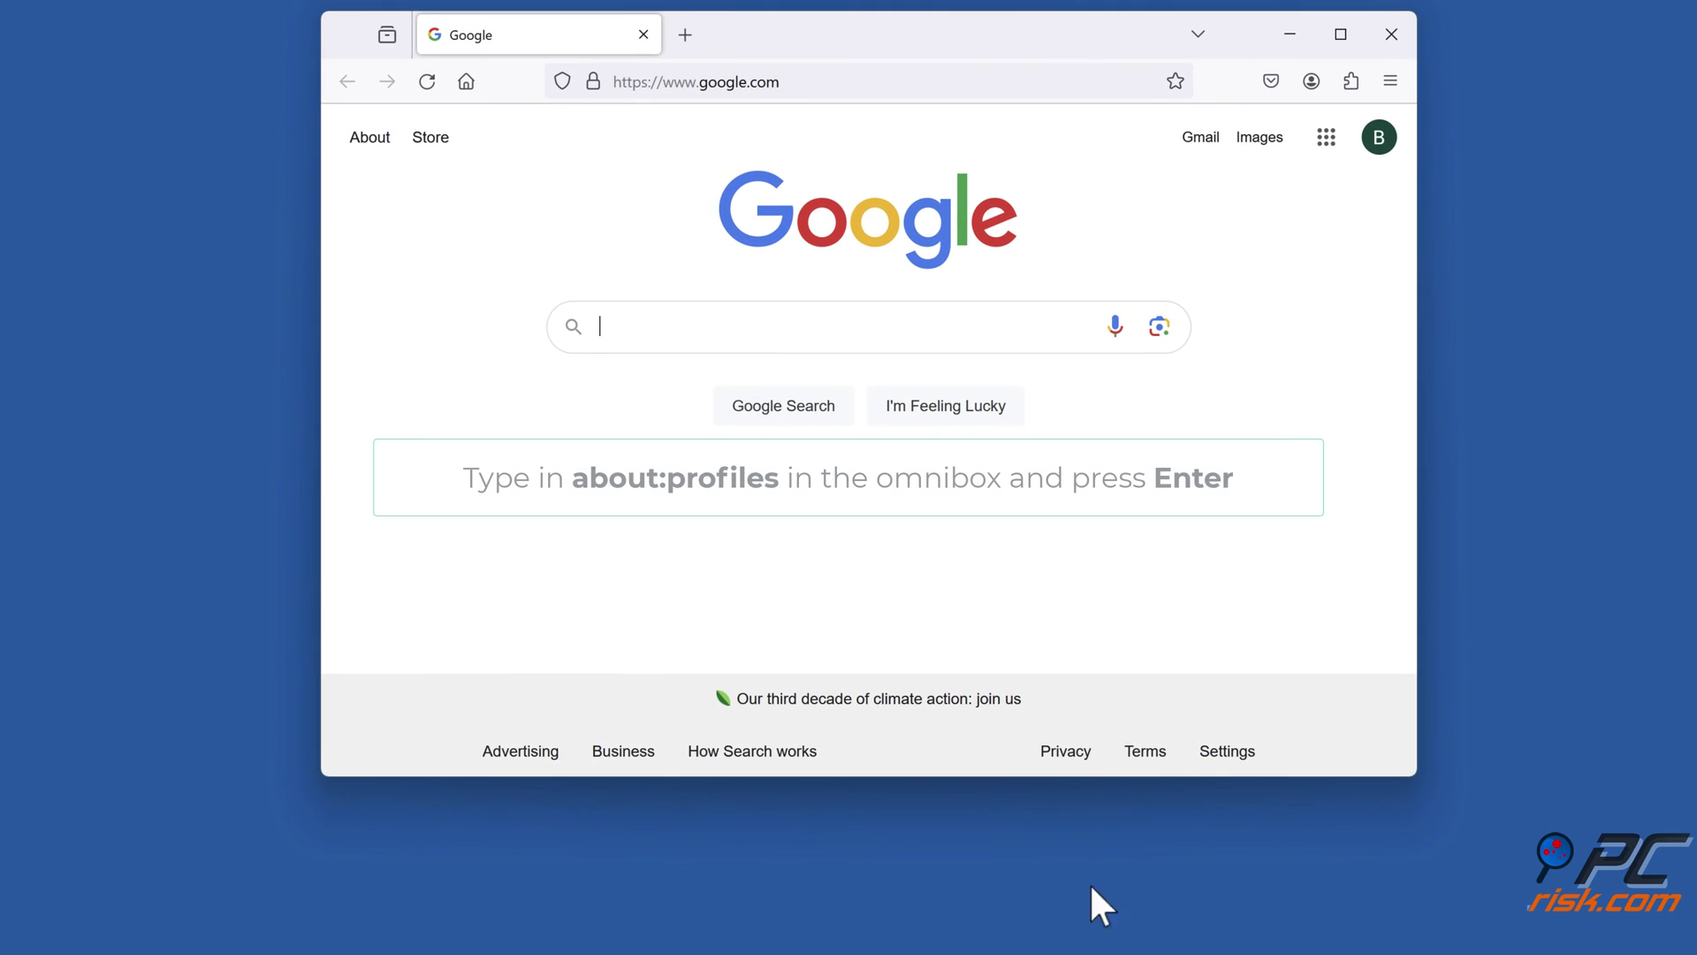
click(1076, 81)
text(abo)
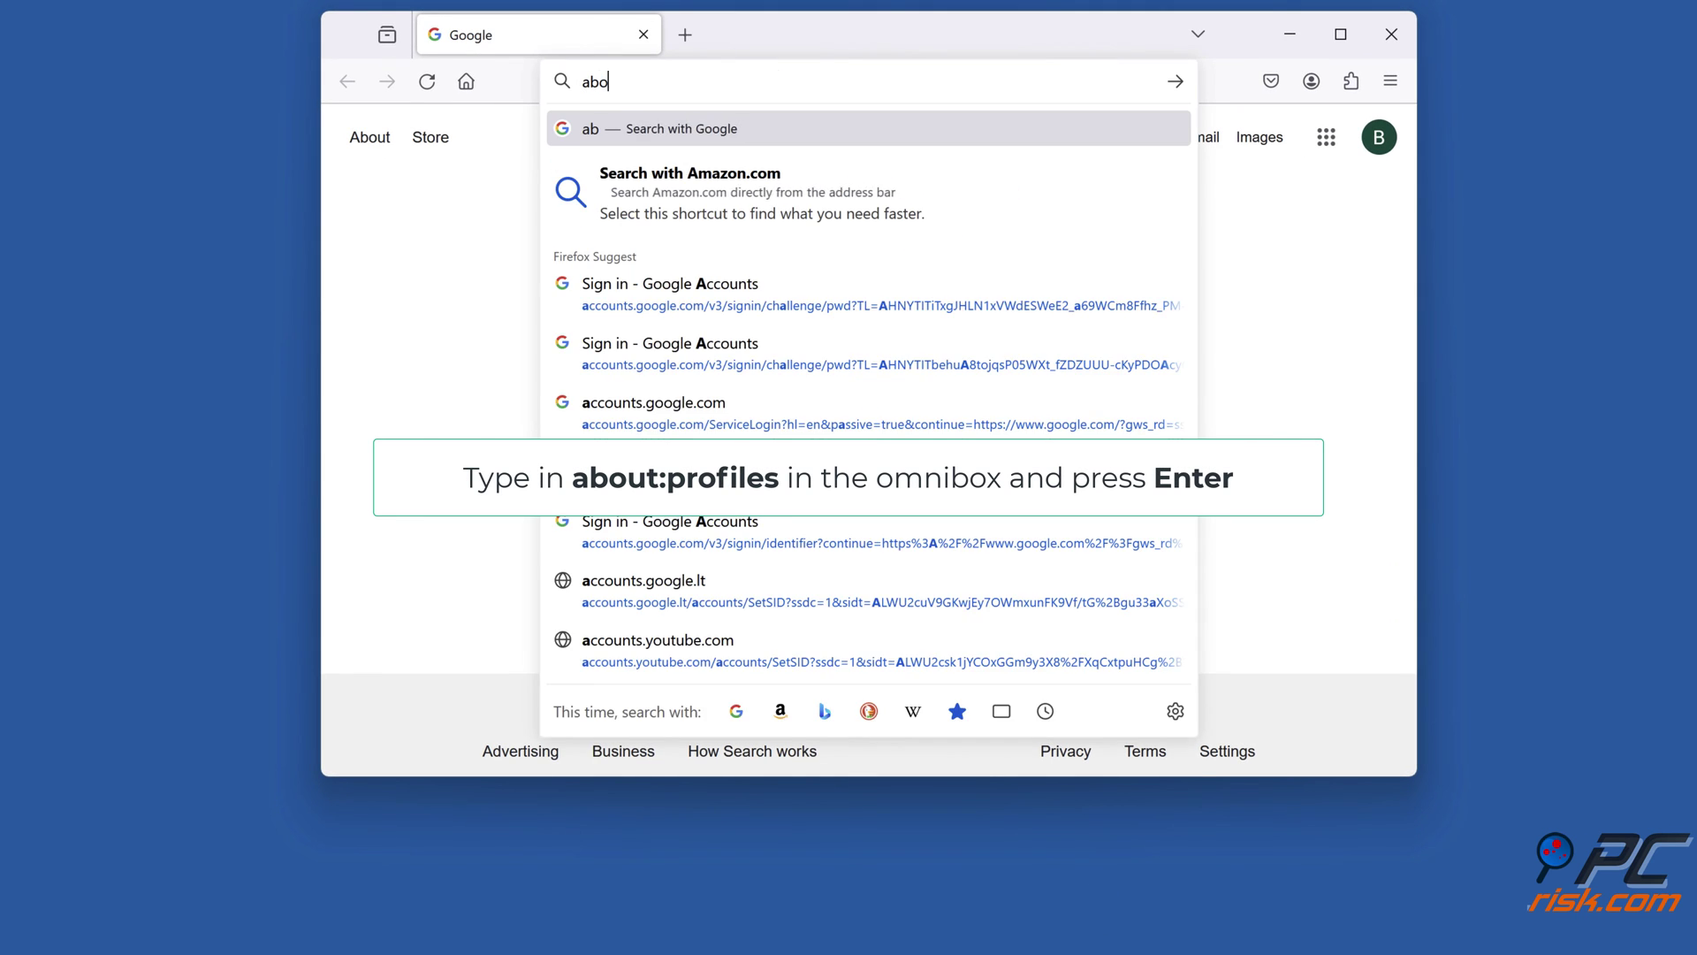
text(ut:profiles)
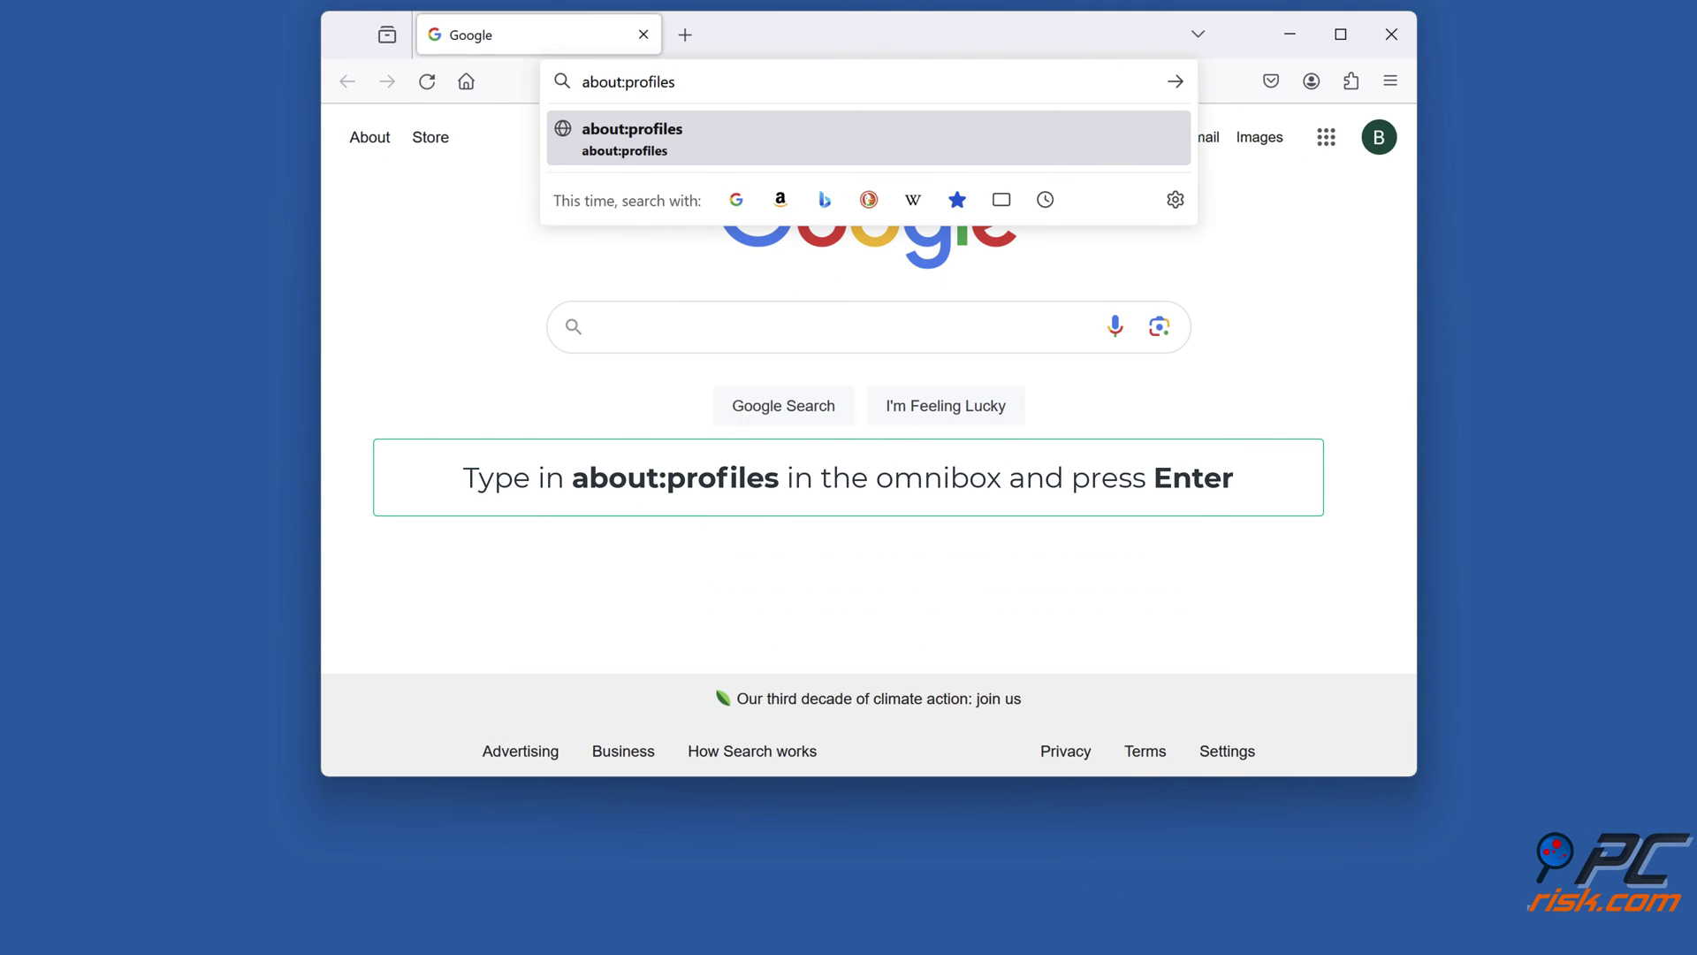
key(Return)
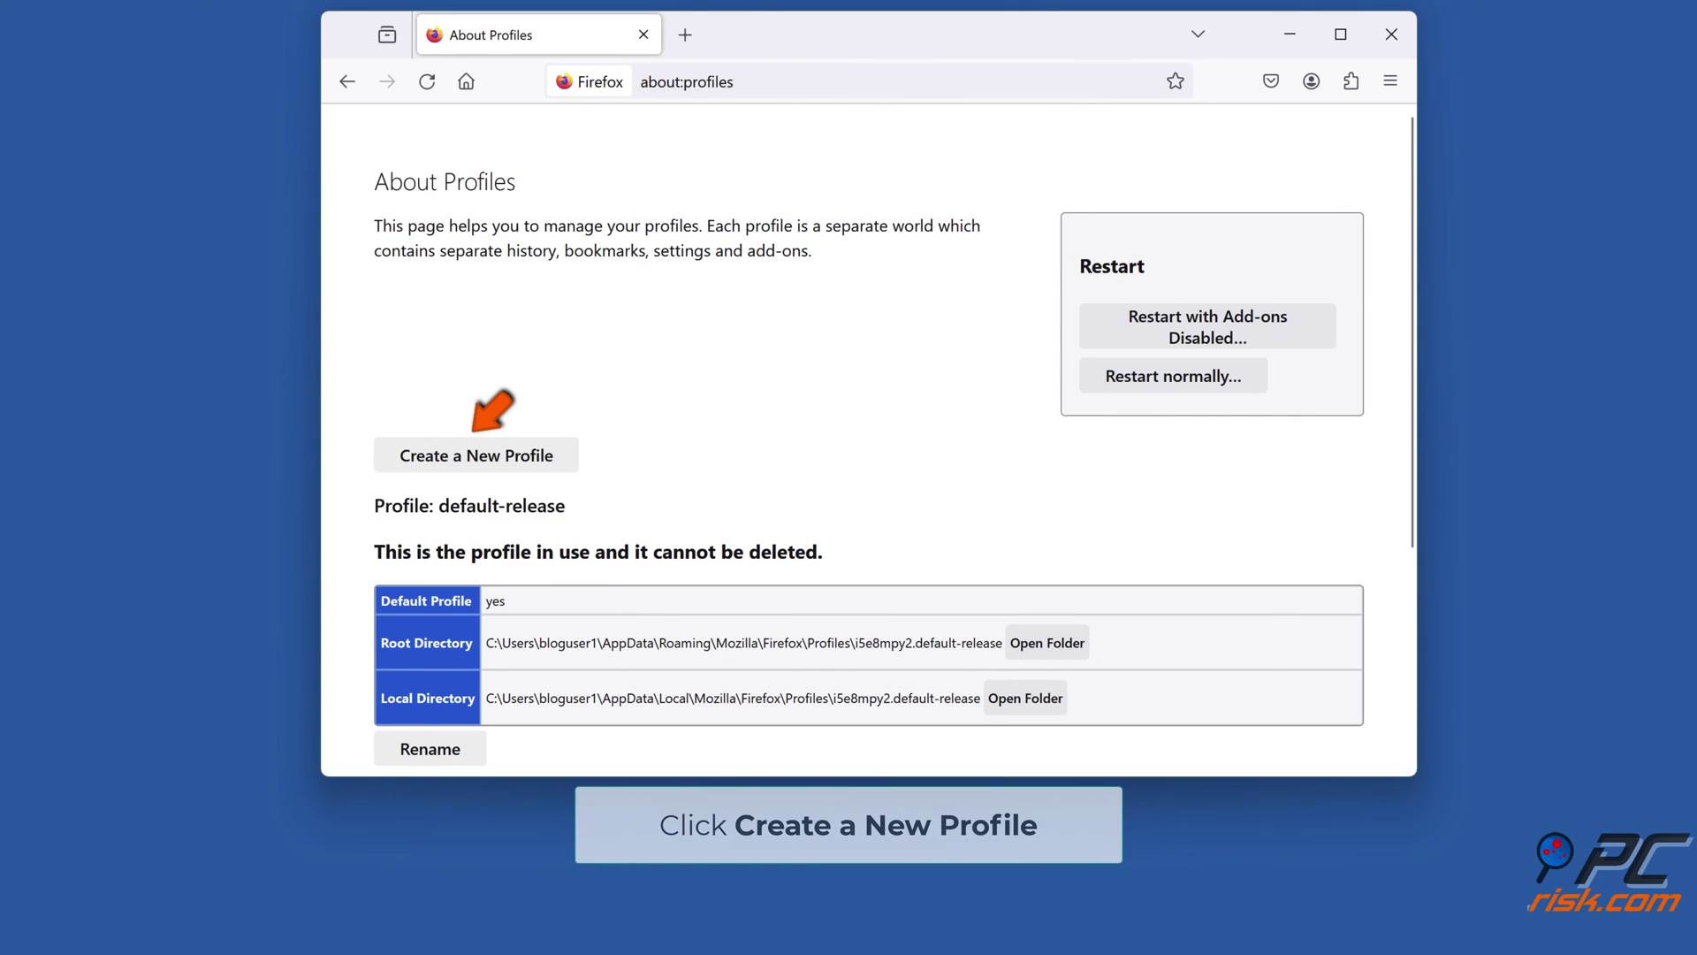
Create a new Firefox profile named 'Blog User 2' and scroll to it.
click(471, 465)
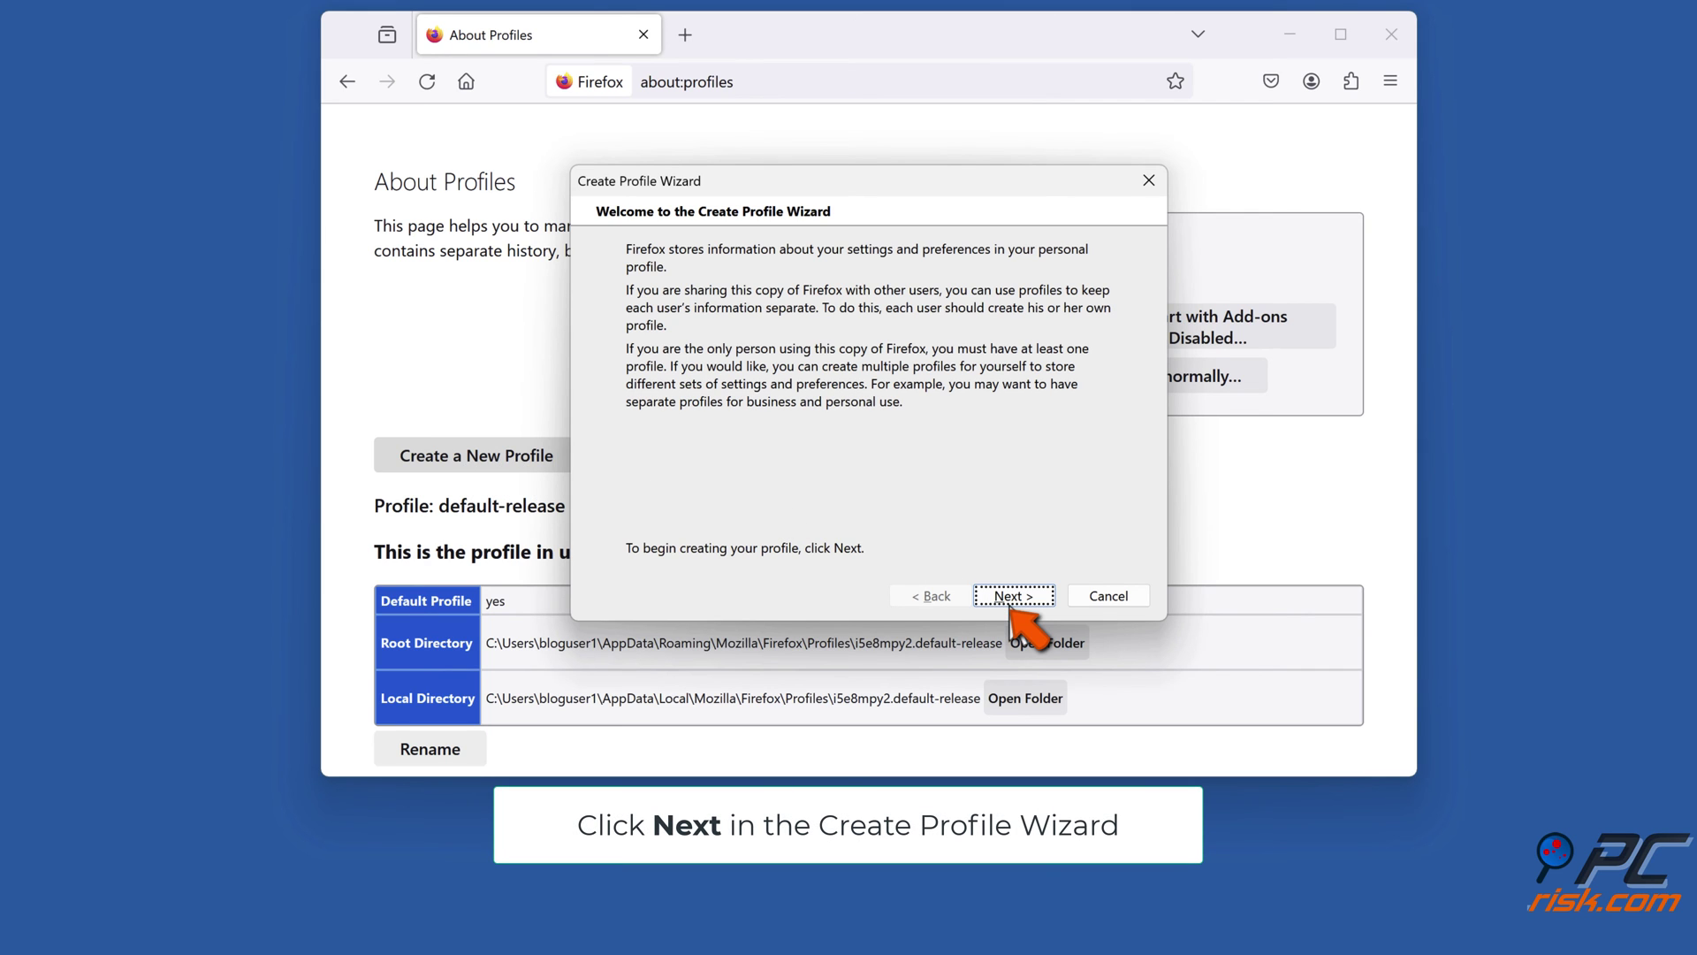
click(1011, 601)
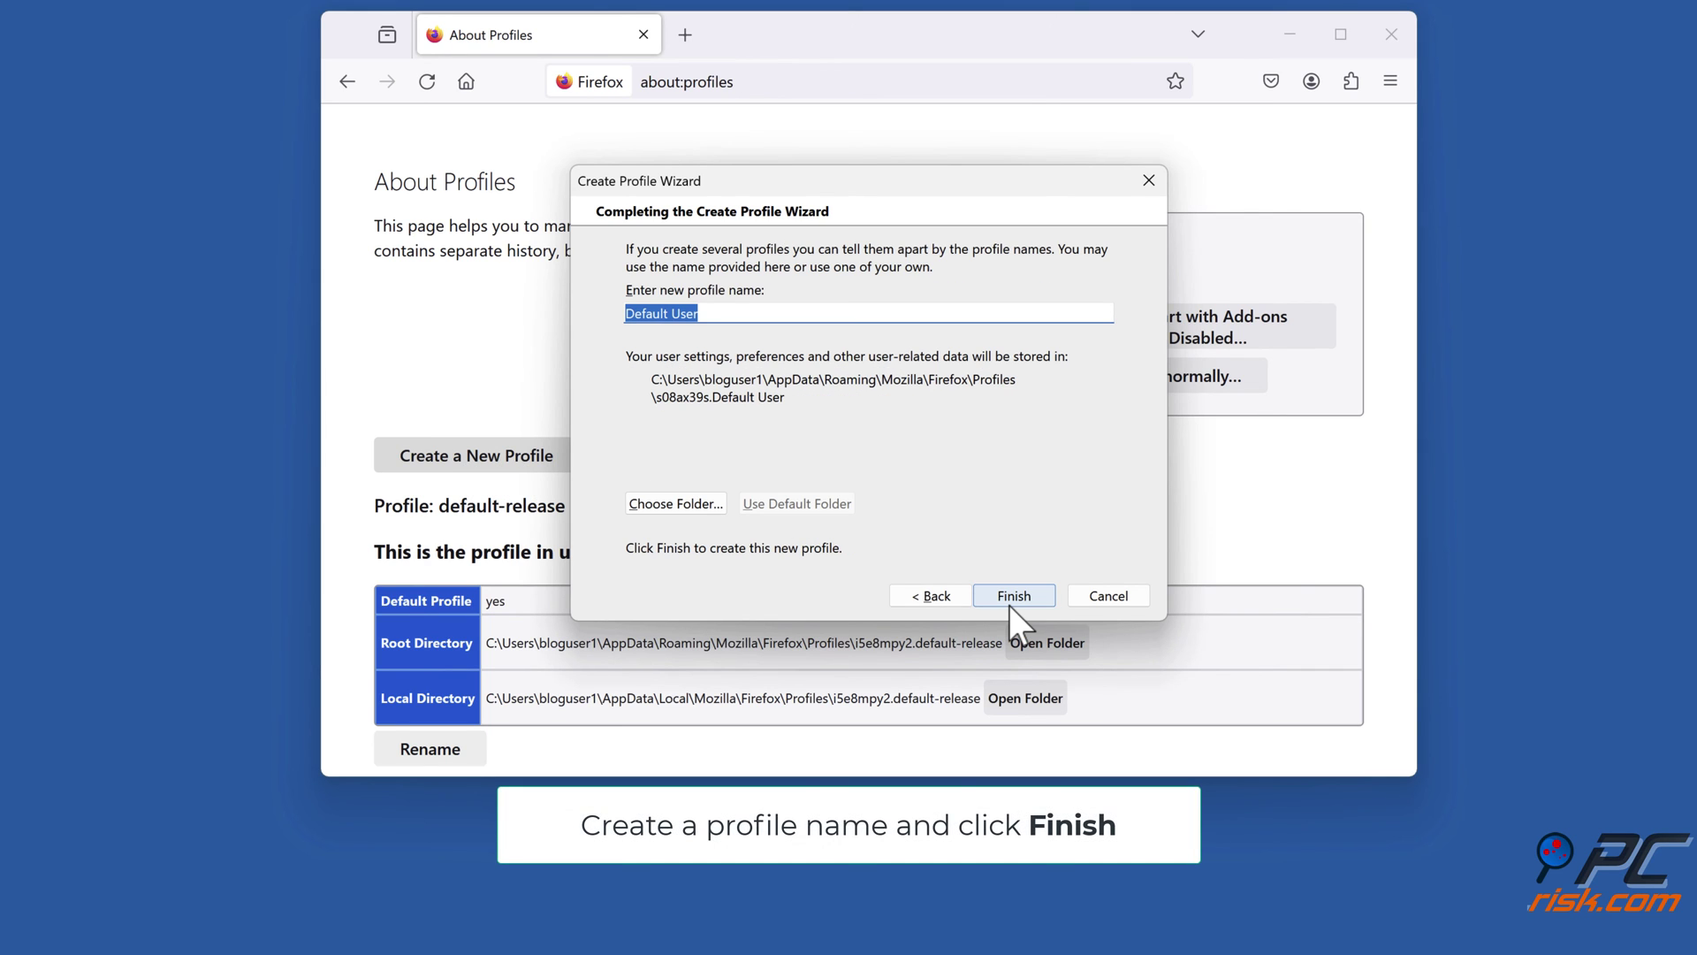
text(Blog User 2)
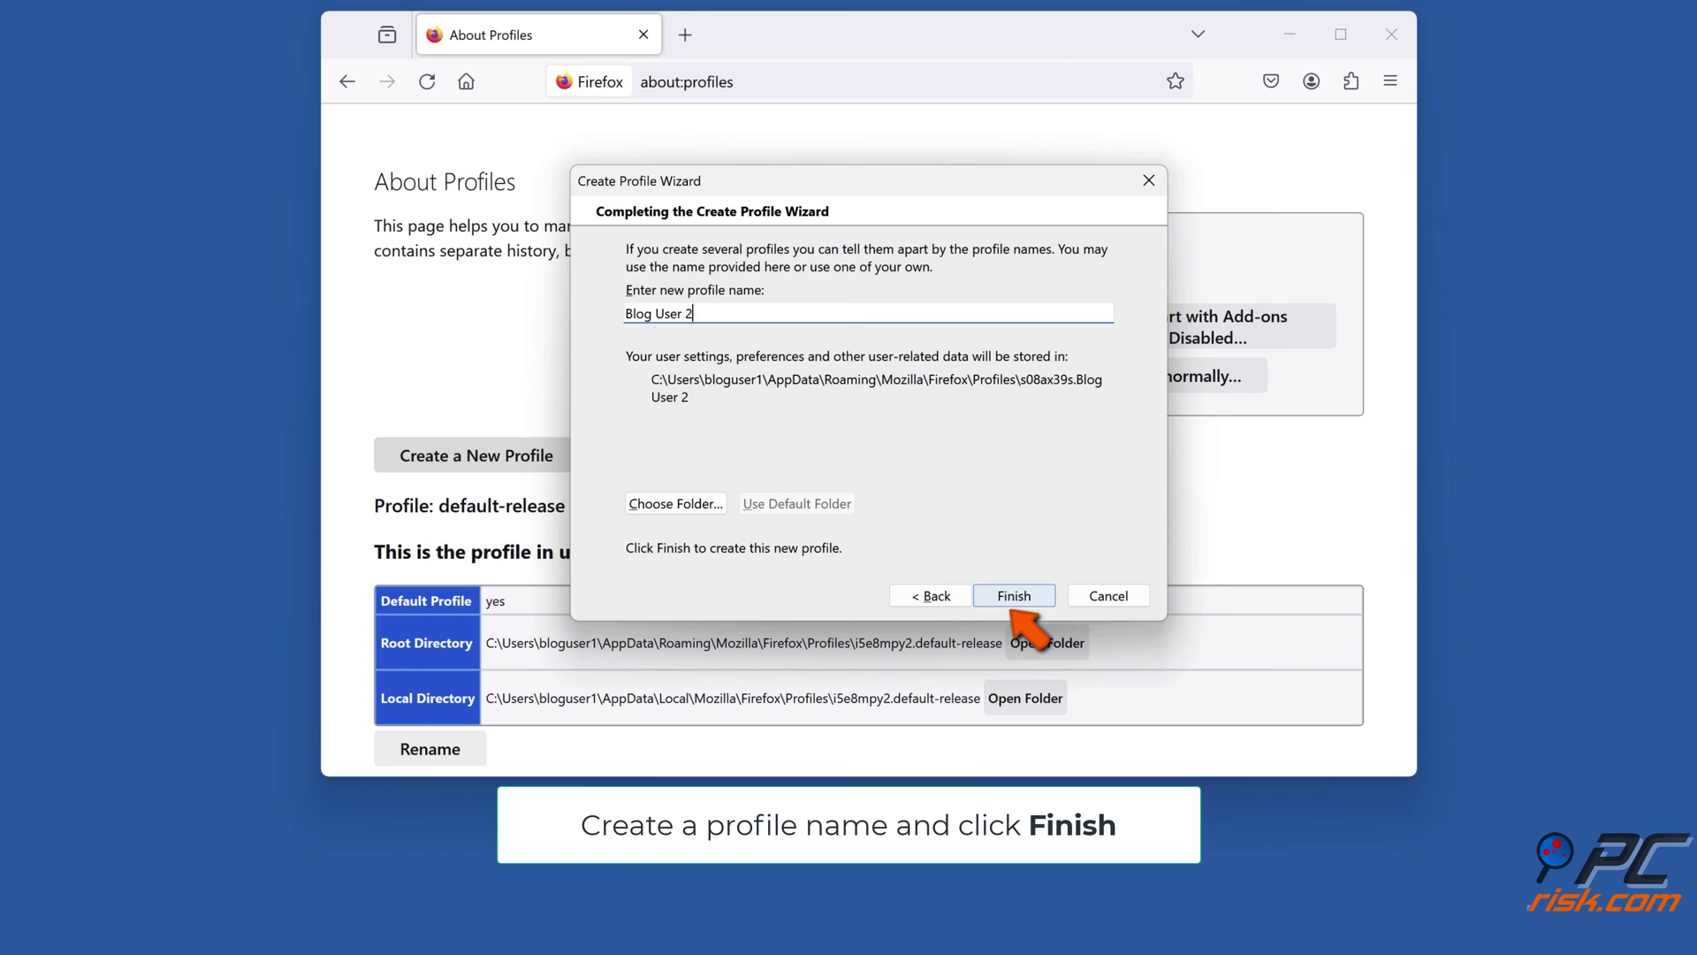
click(1015, 605)
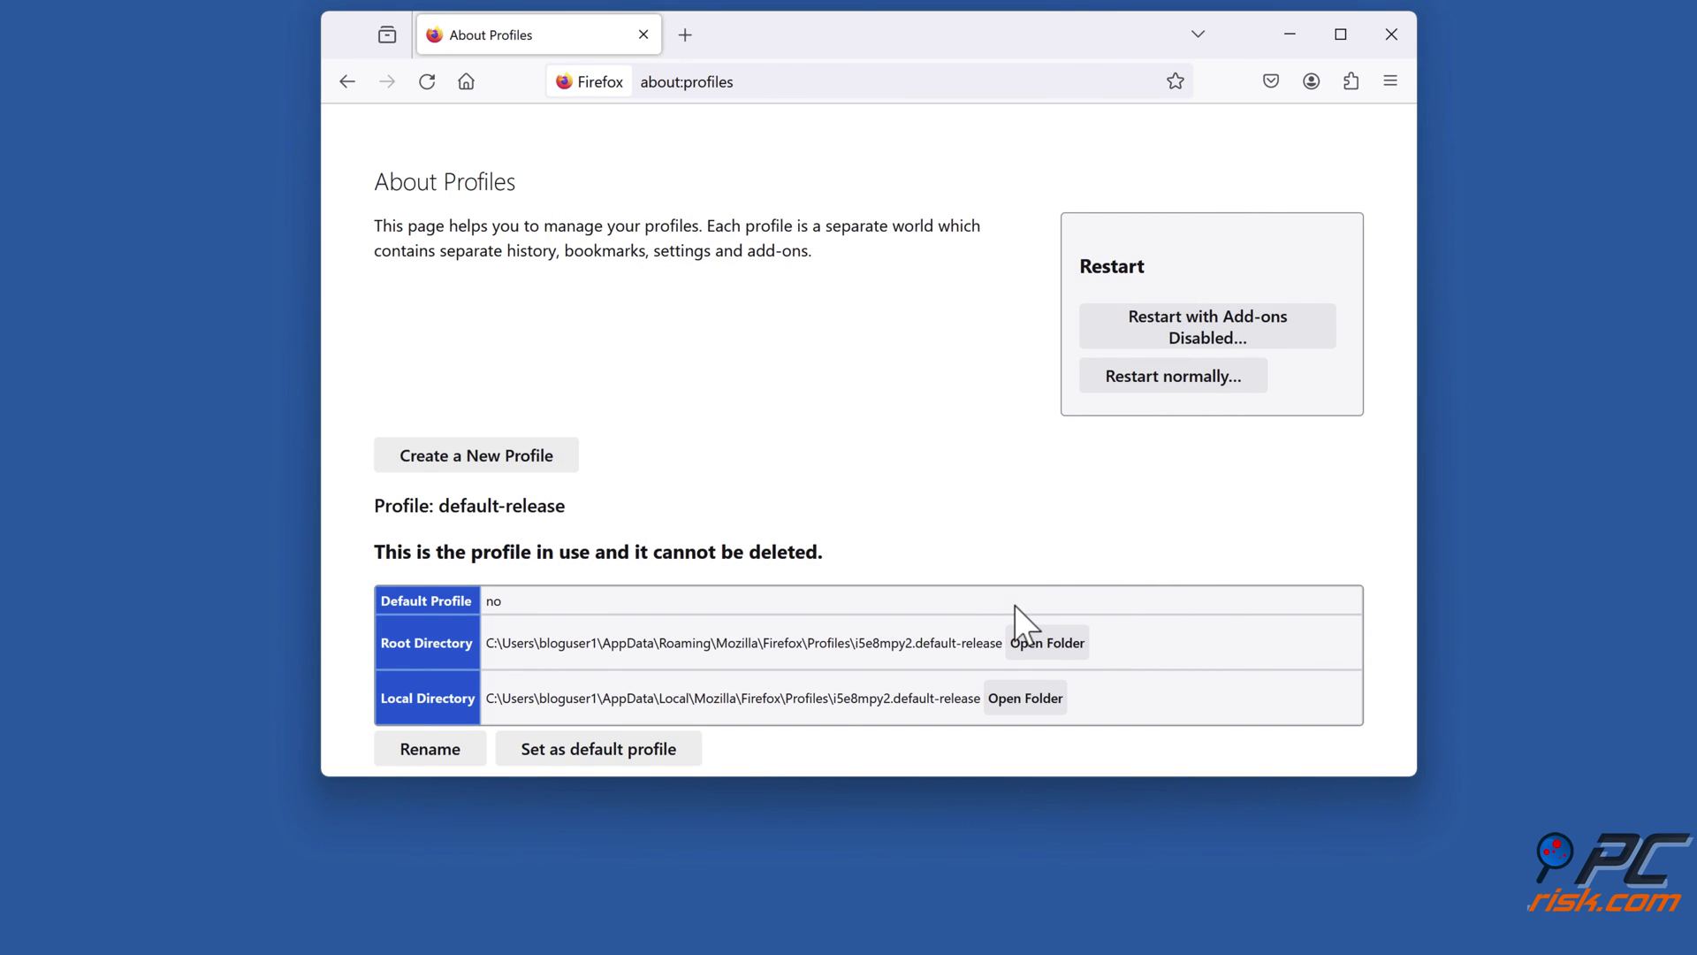
scroll(1015, 606, down, 6)
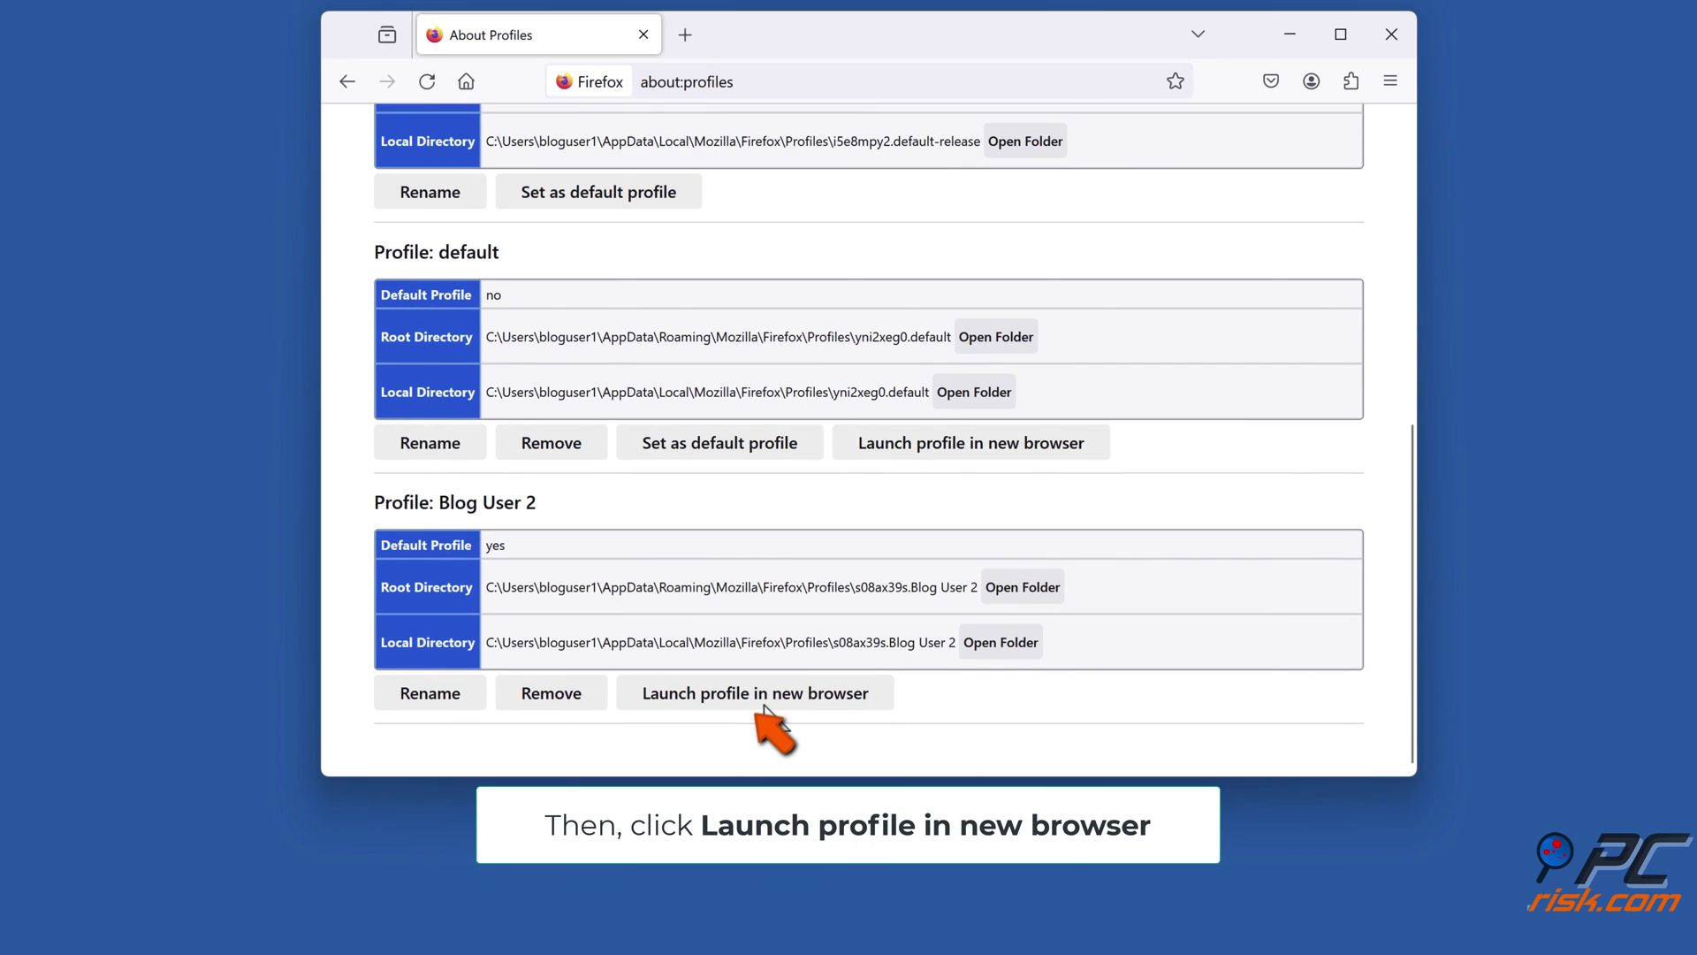
Launch Blog User 2, skip its three welcome steps, start browsing, then close both Firefox windows.
click(763, 695)
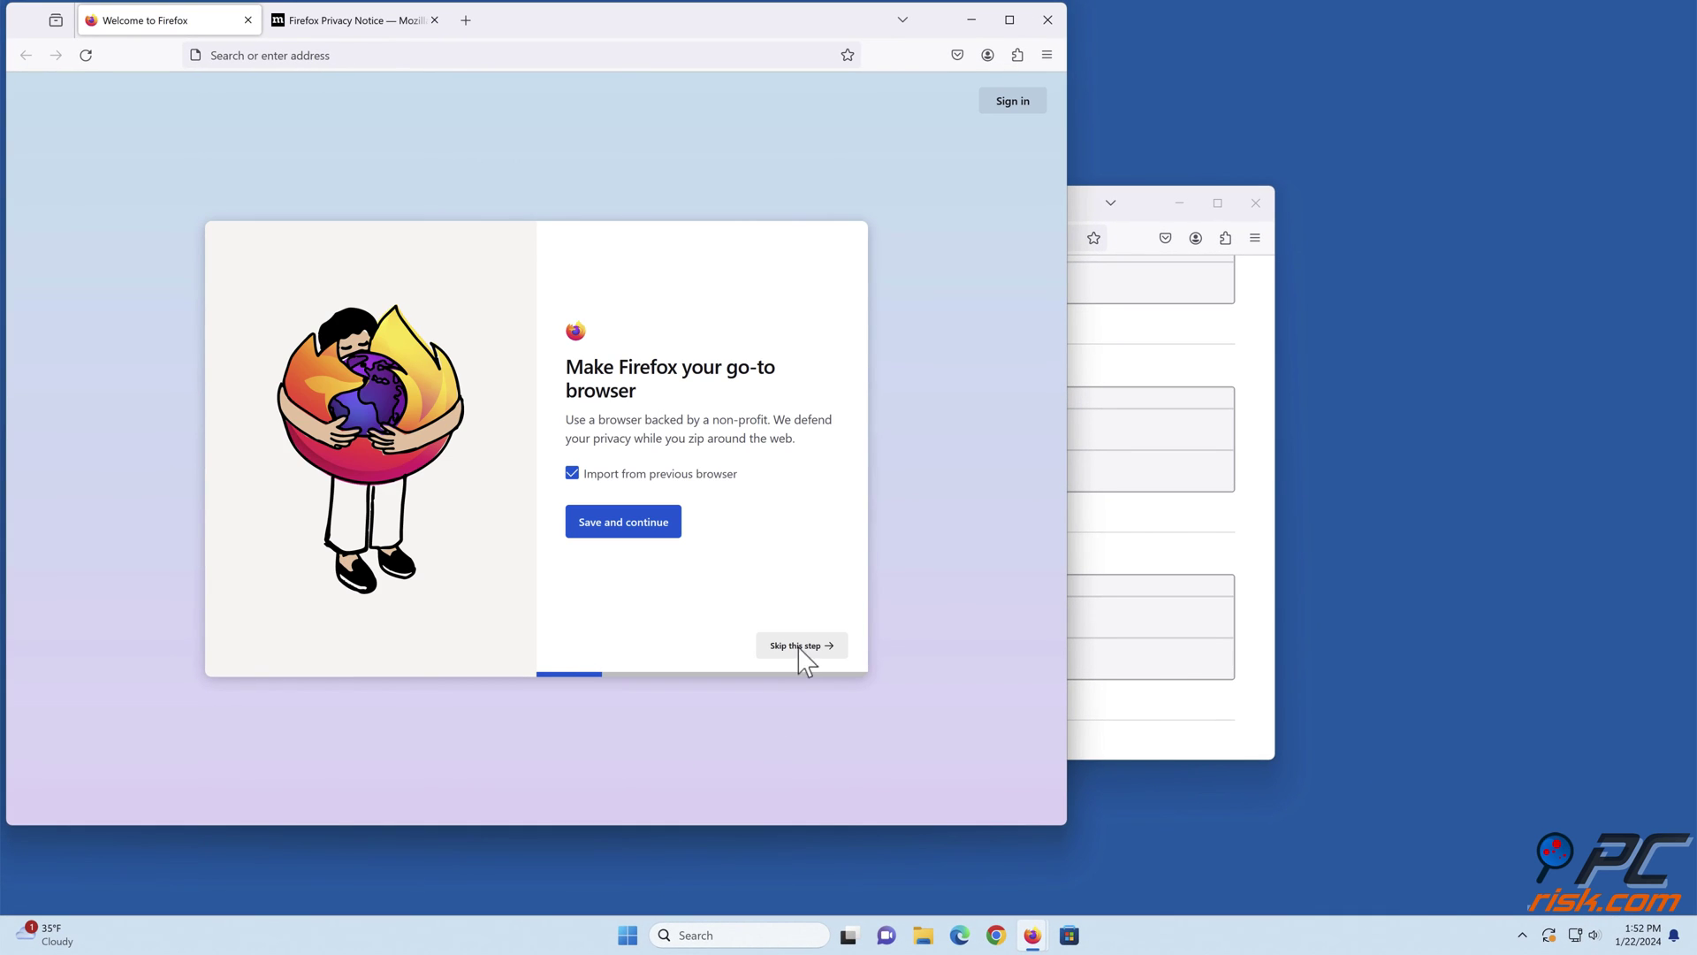
click(801, 645)
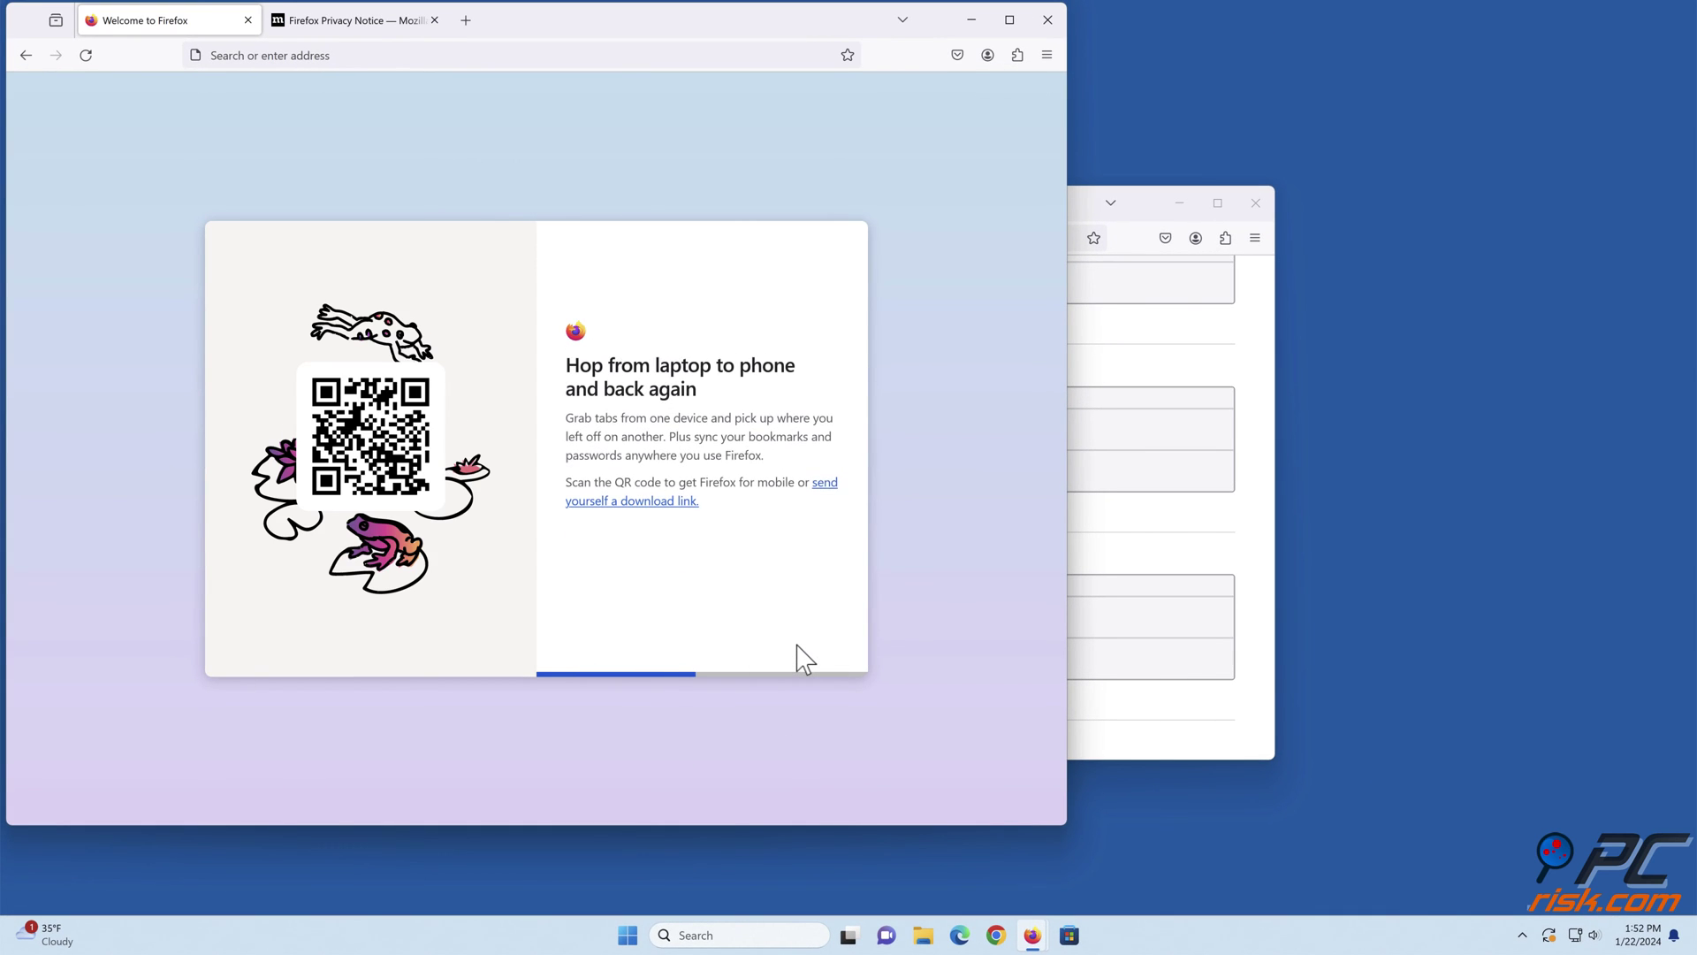
click(799, 647)
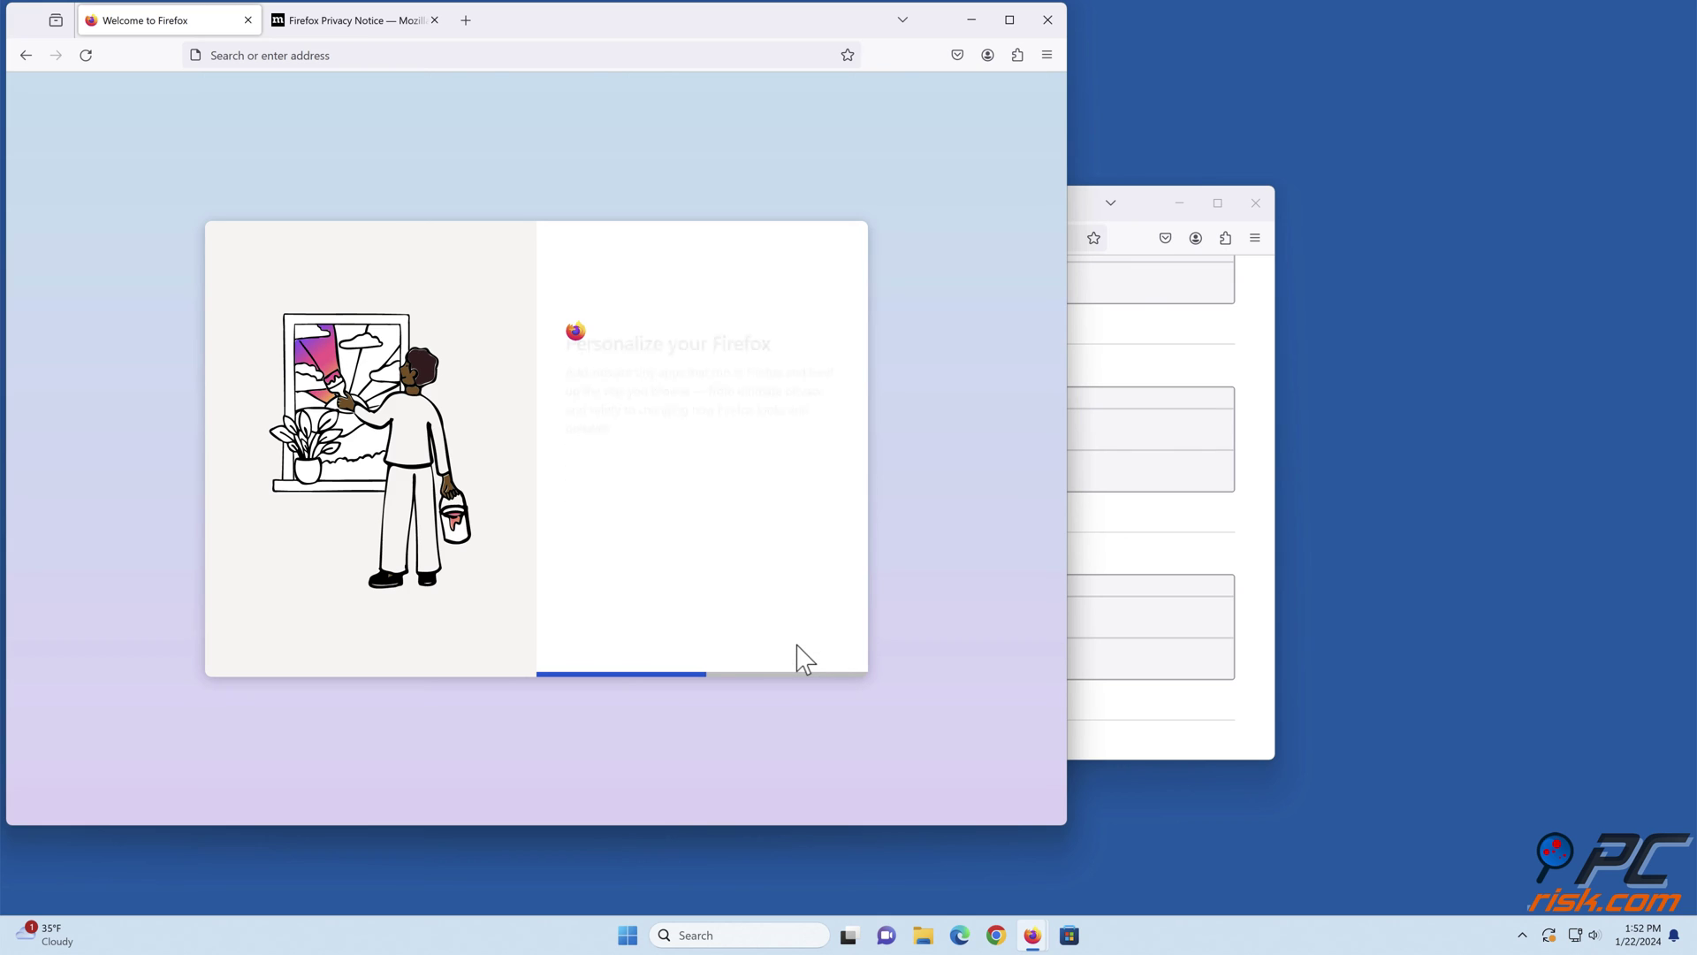
click(799, 646)
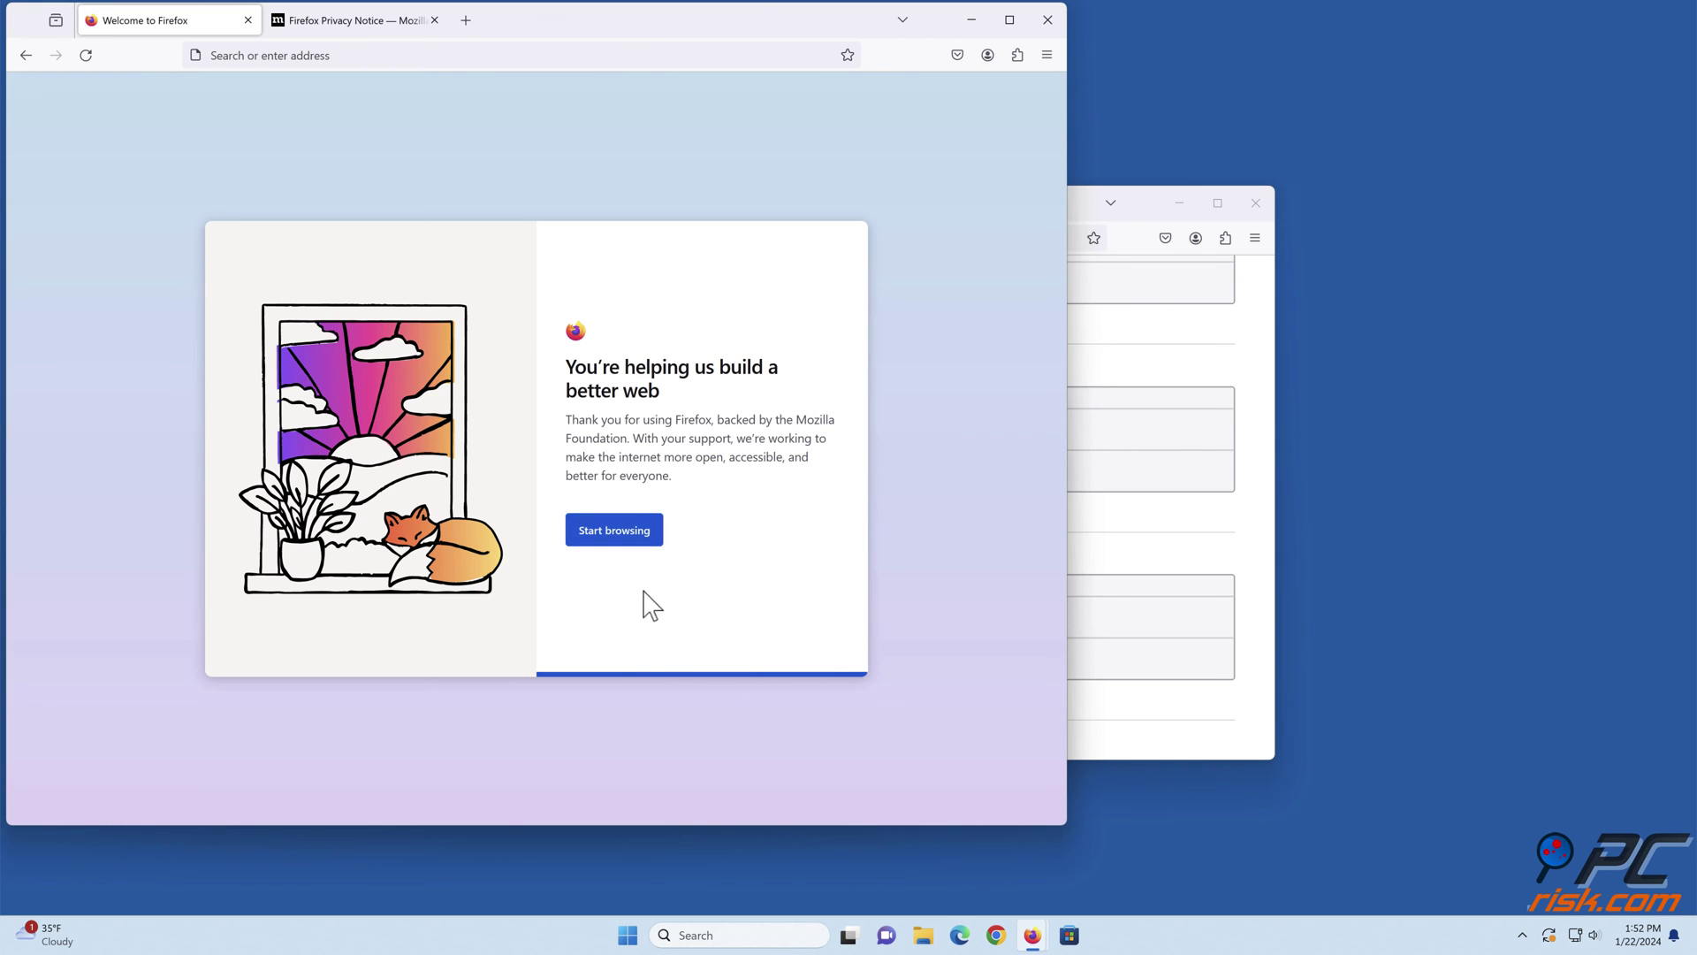
click(622, 544)
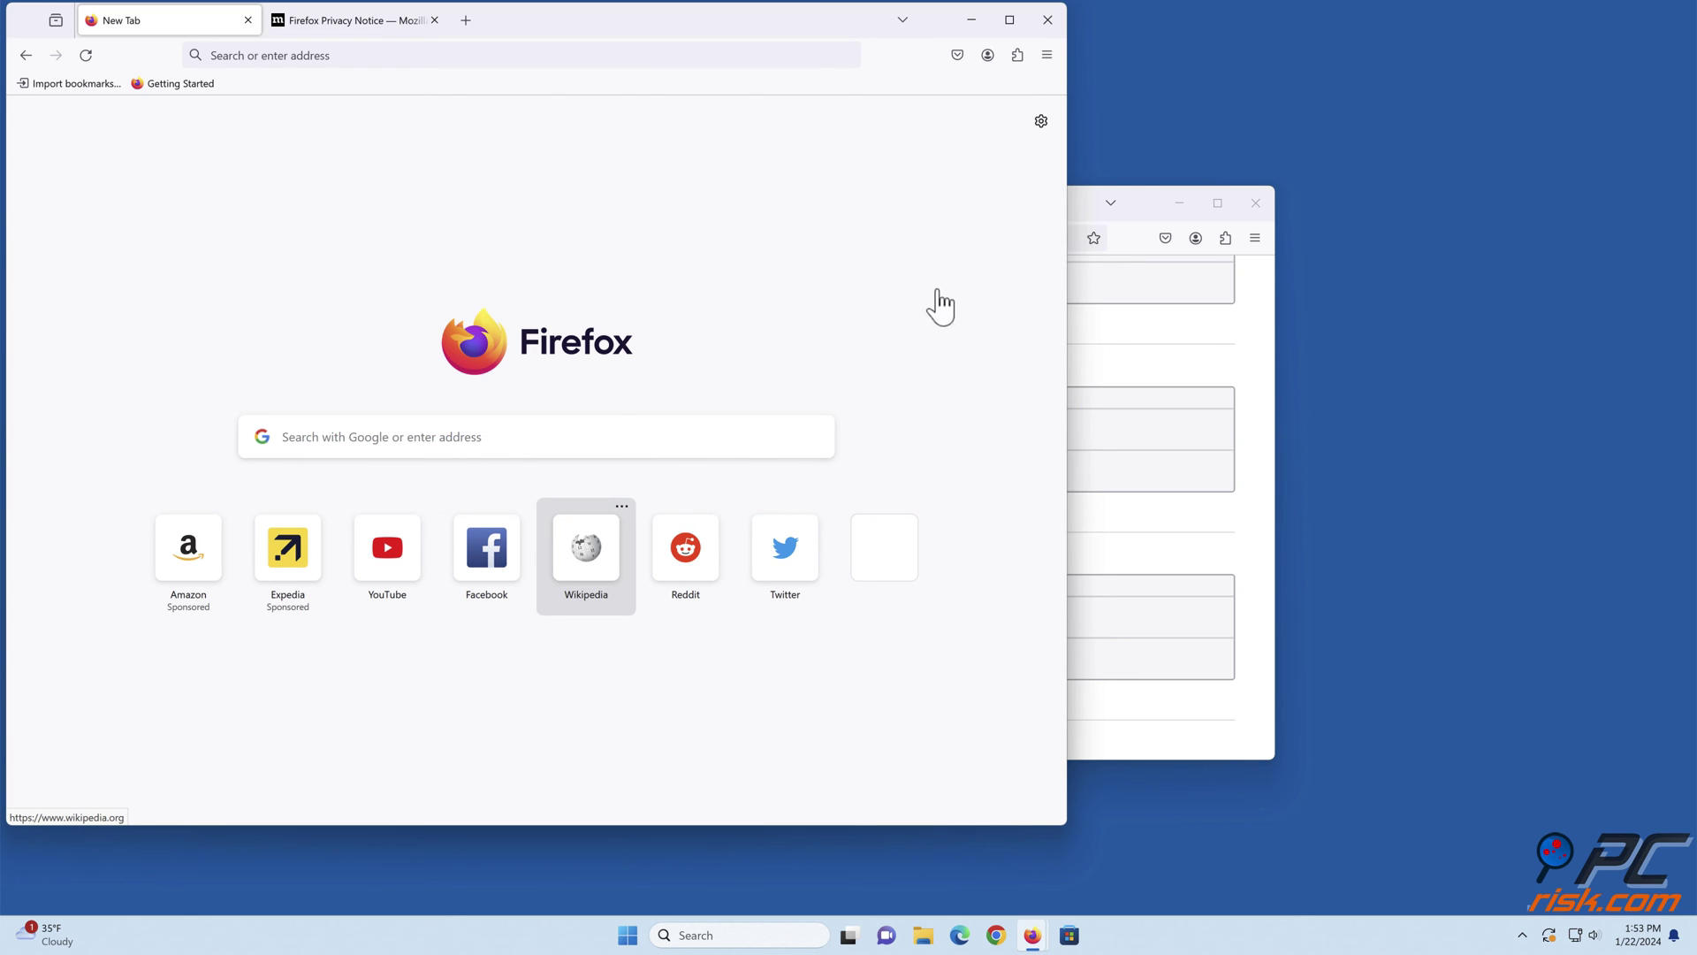
click(1047, 19)
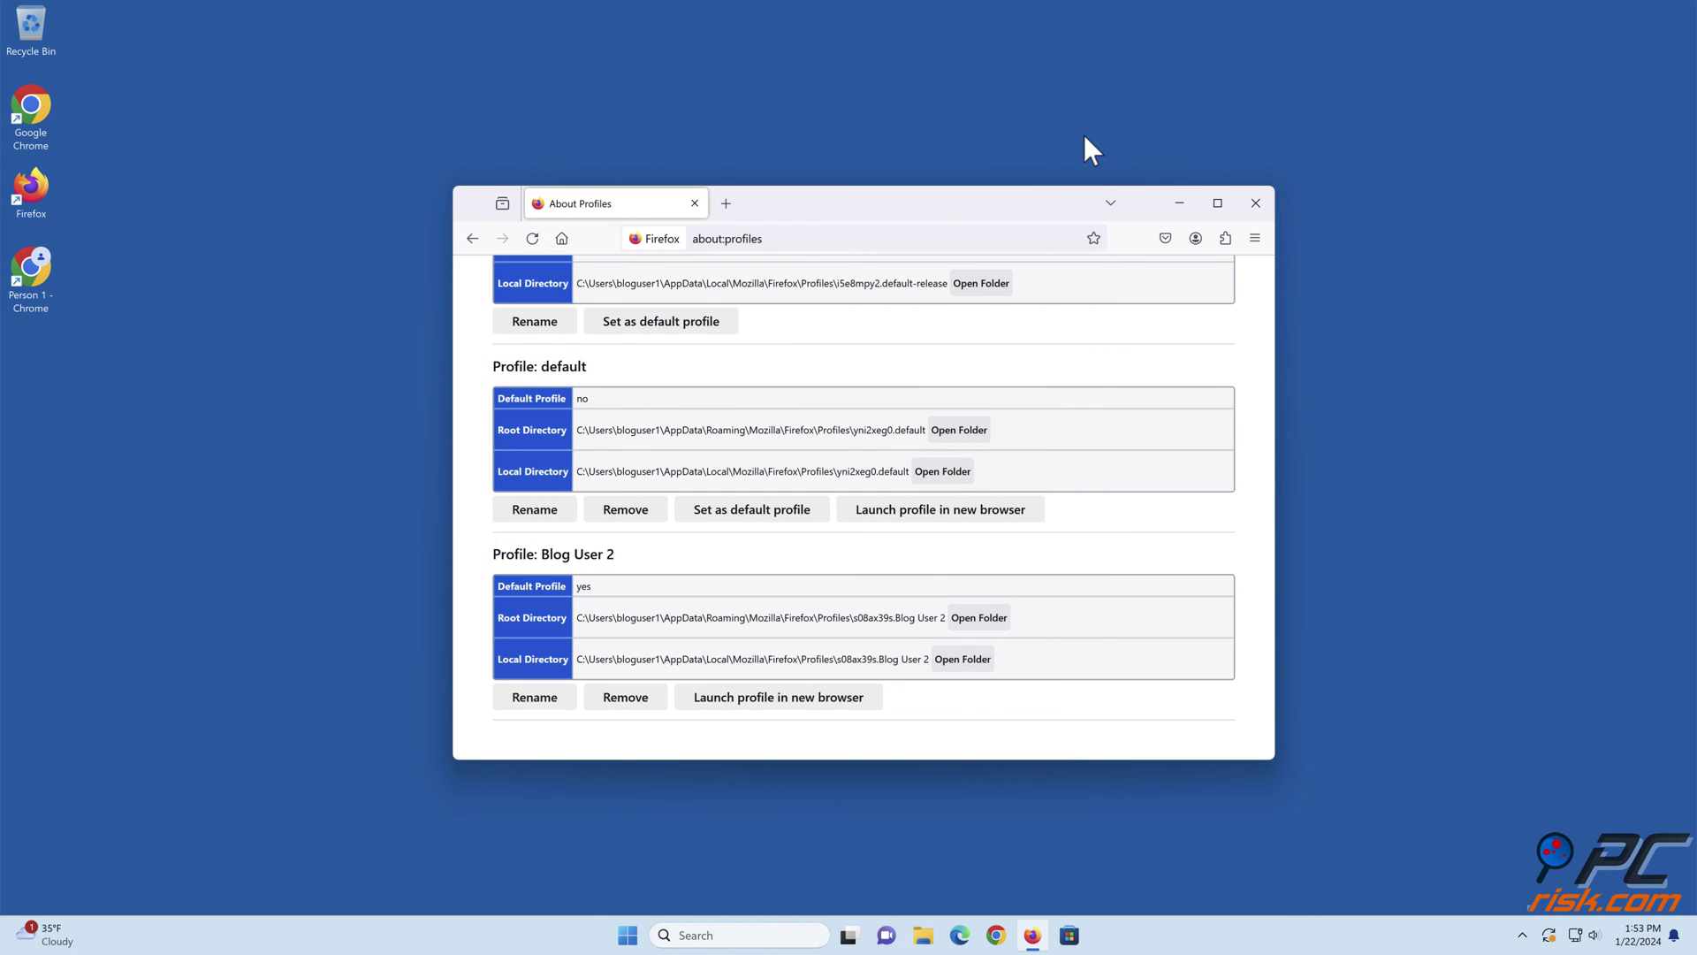
click(1255, 203)
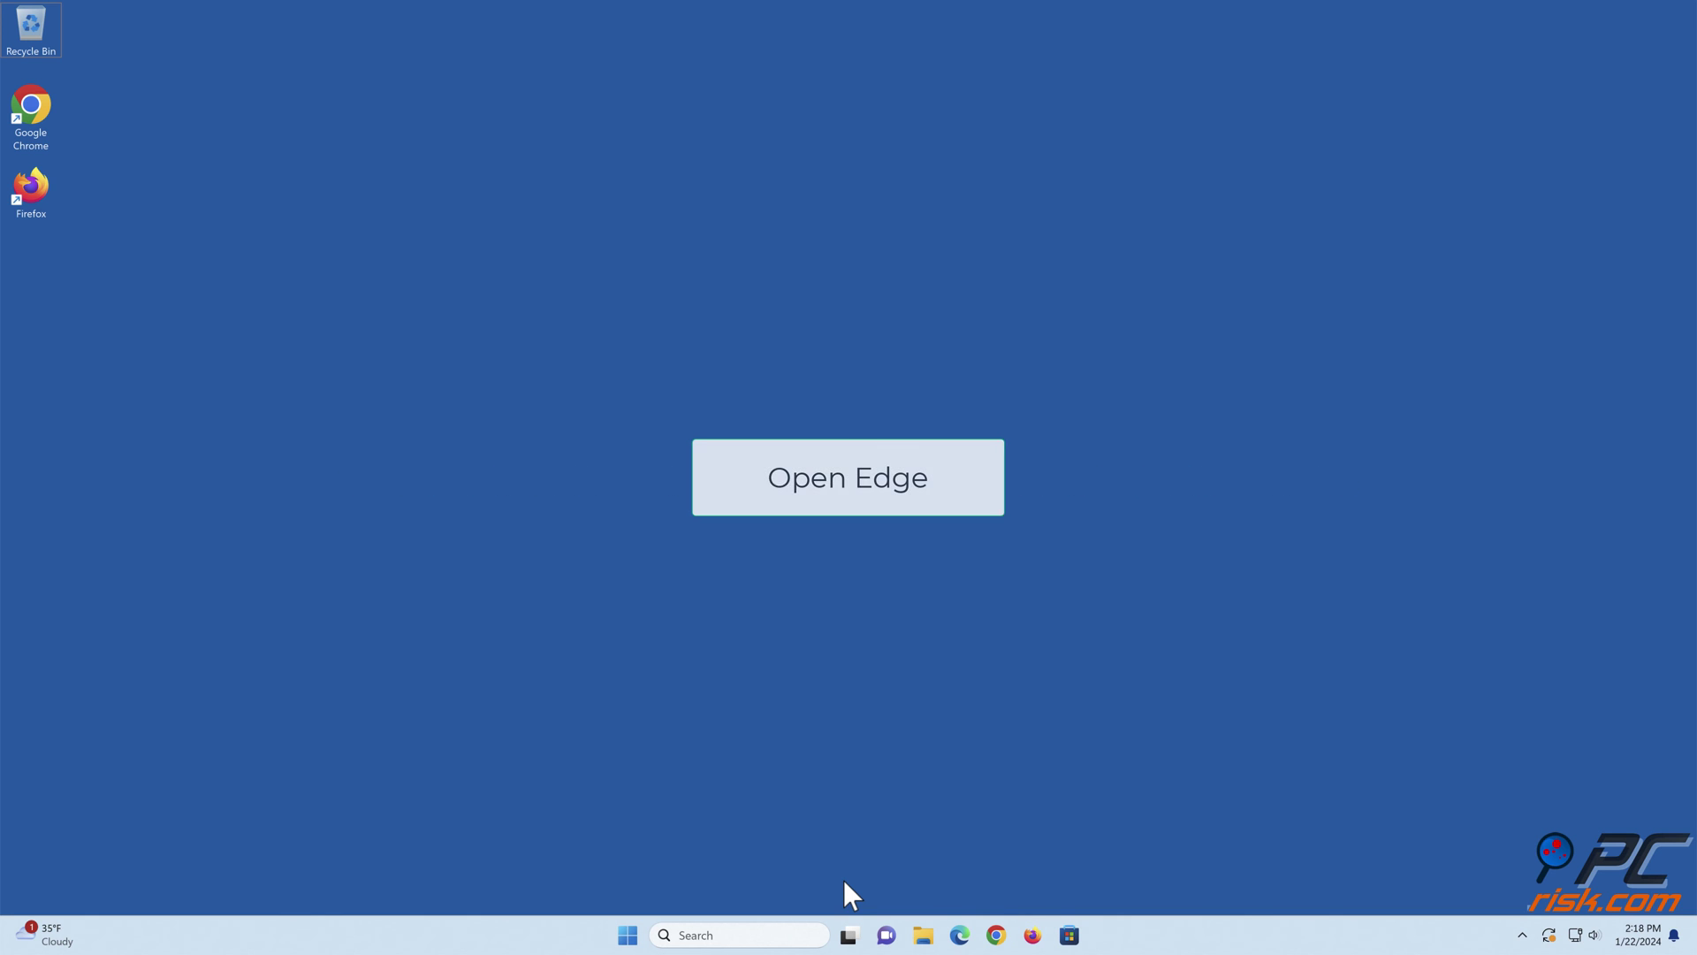
In Edge, begin a new personal profile that starts without your data.
click(960, 936)
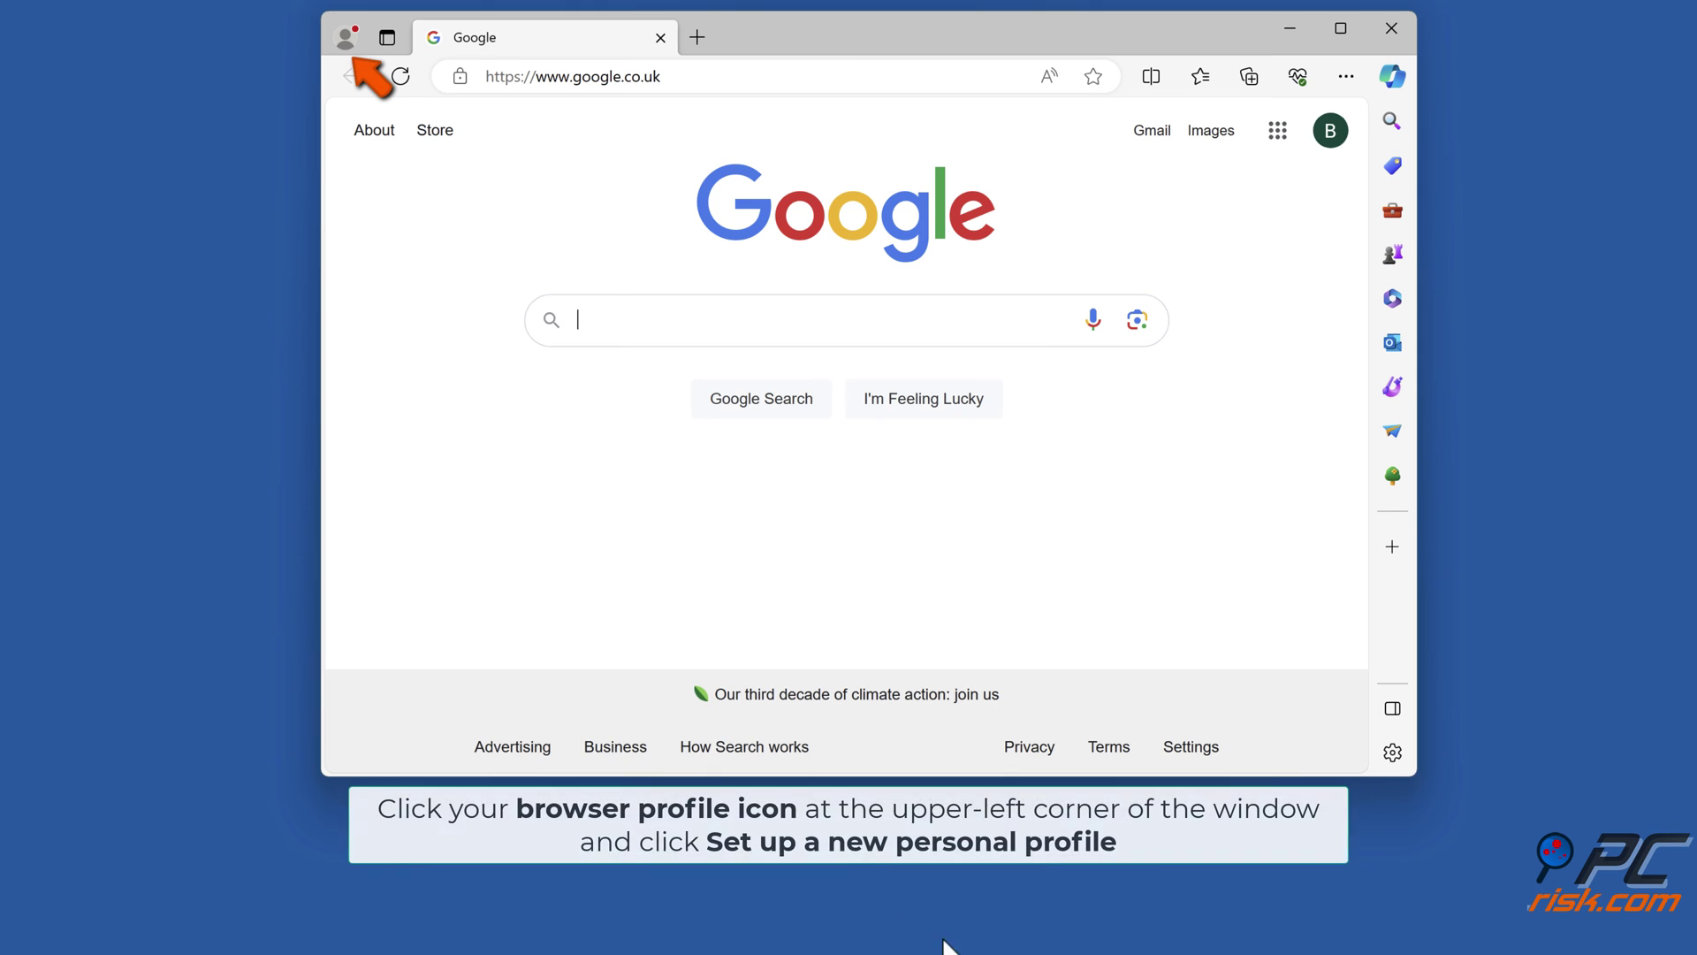
click(346, 37)
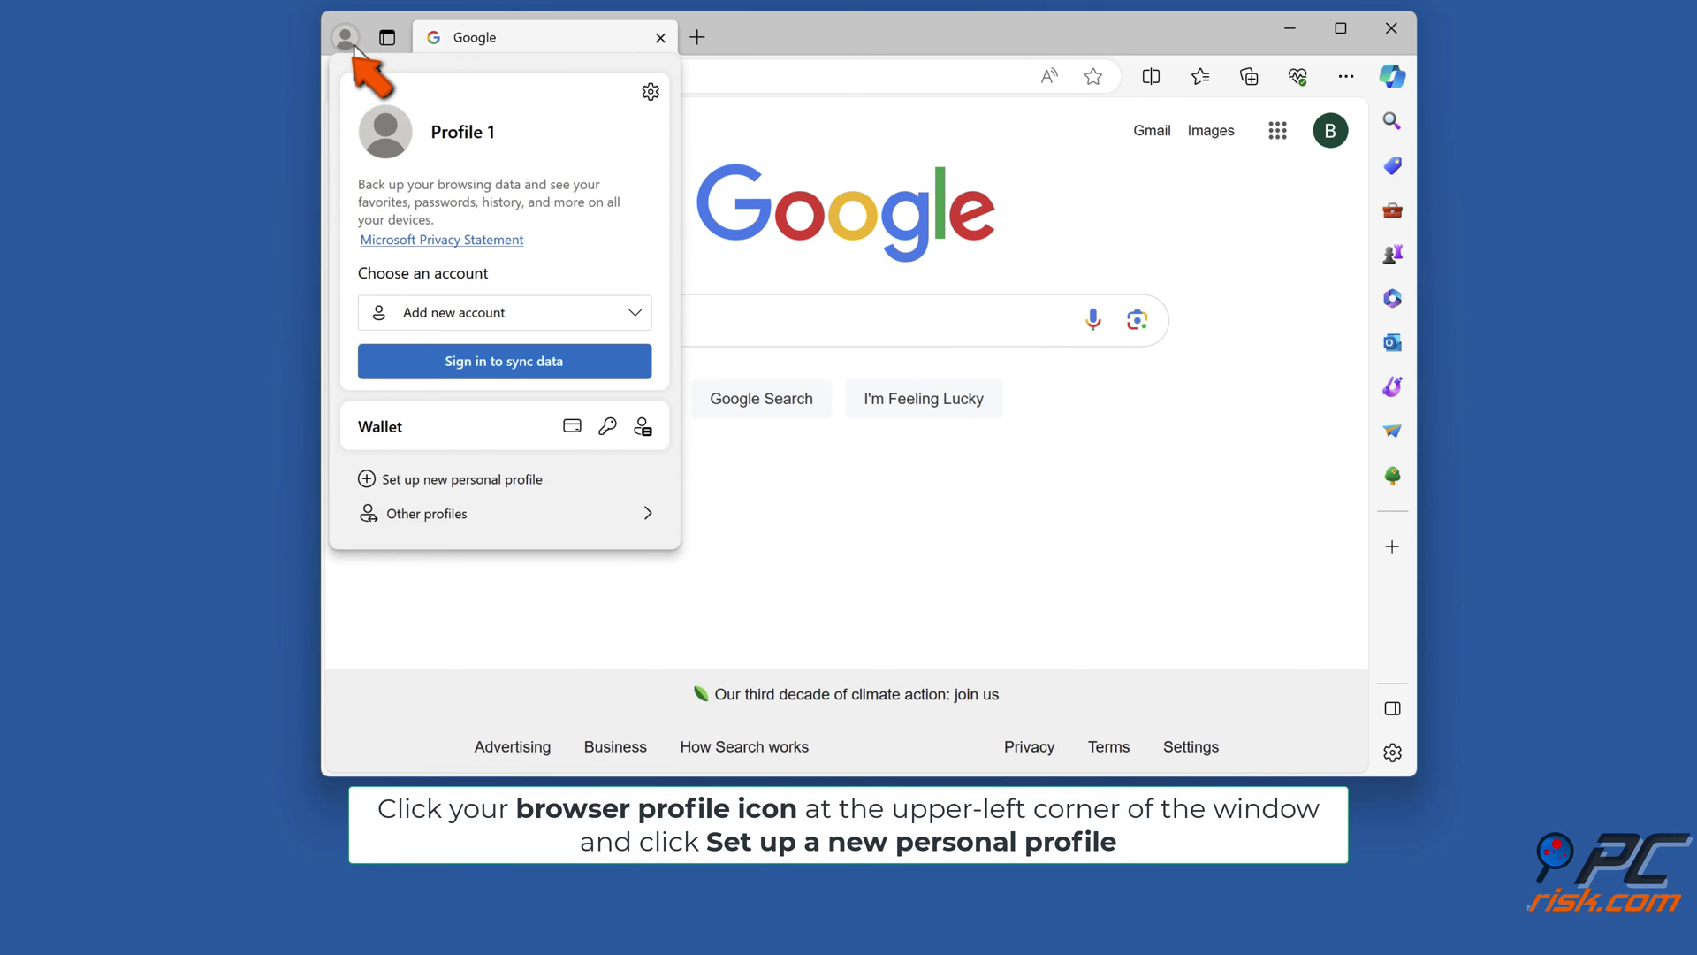
click(459, 482)
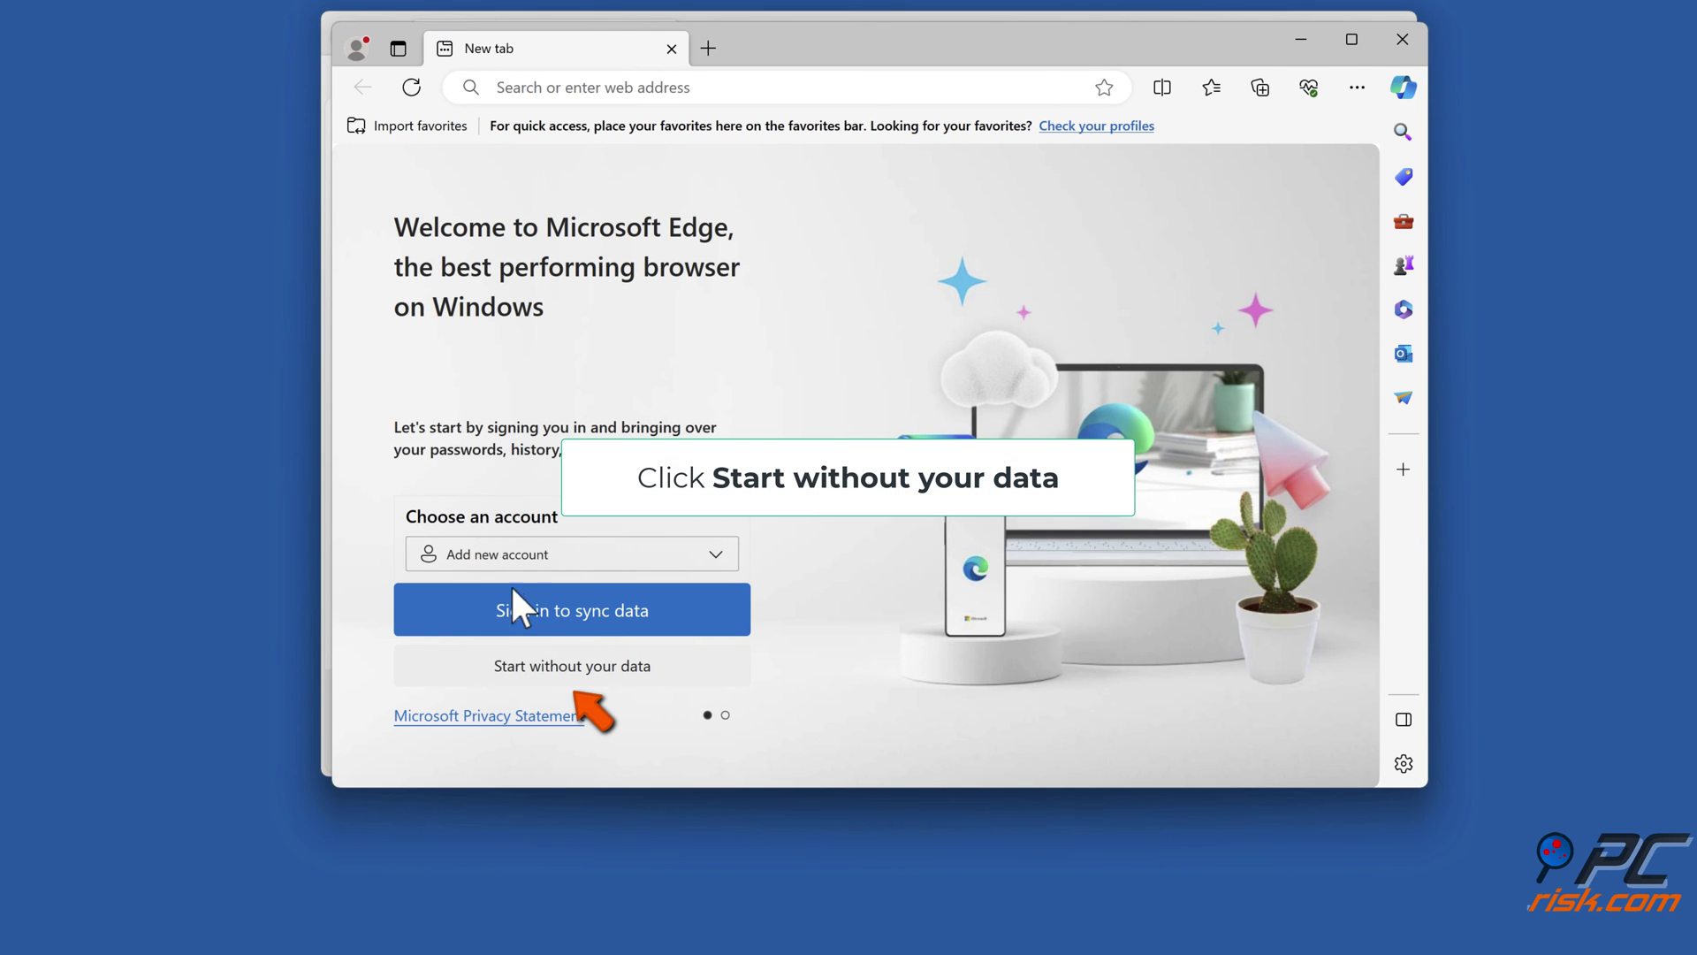
click(575, 681)
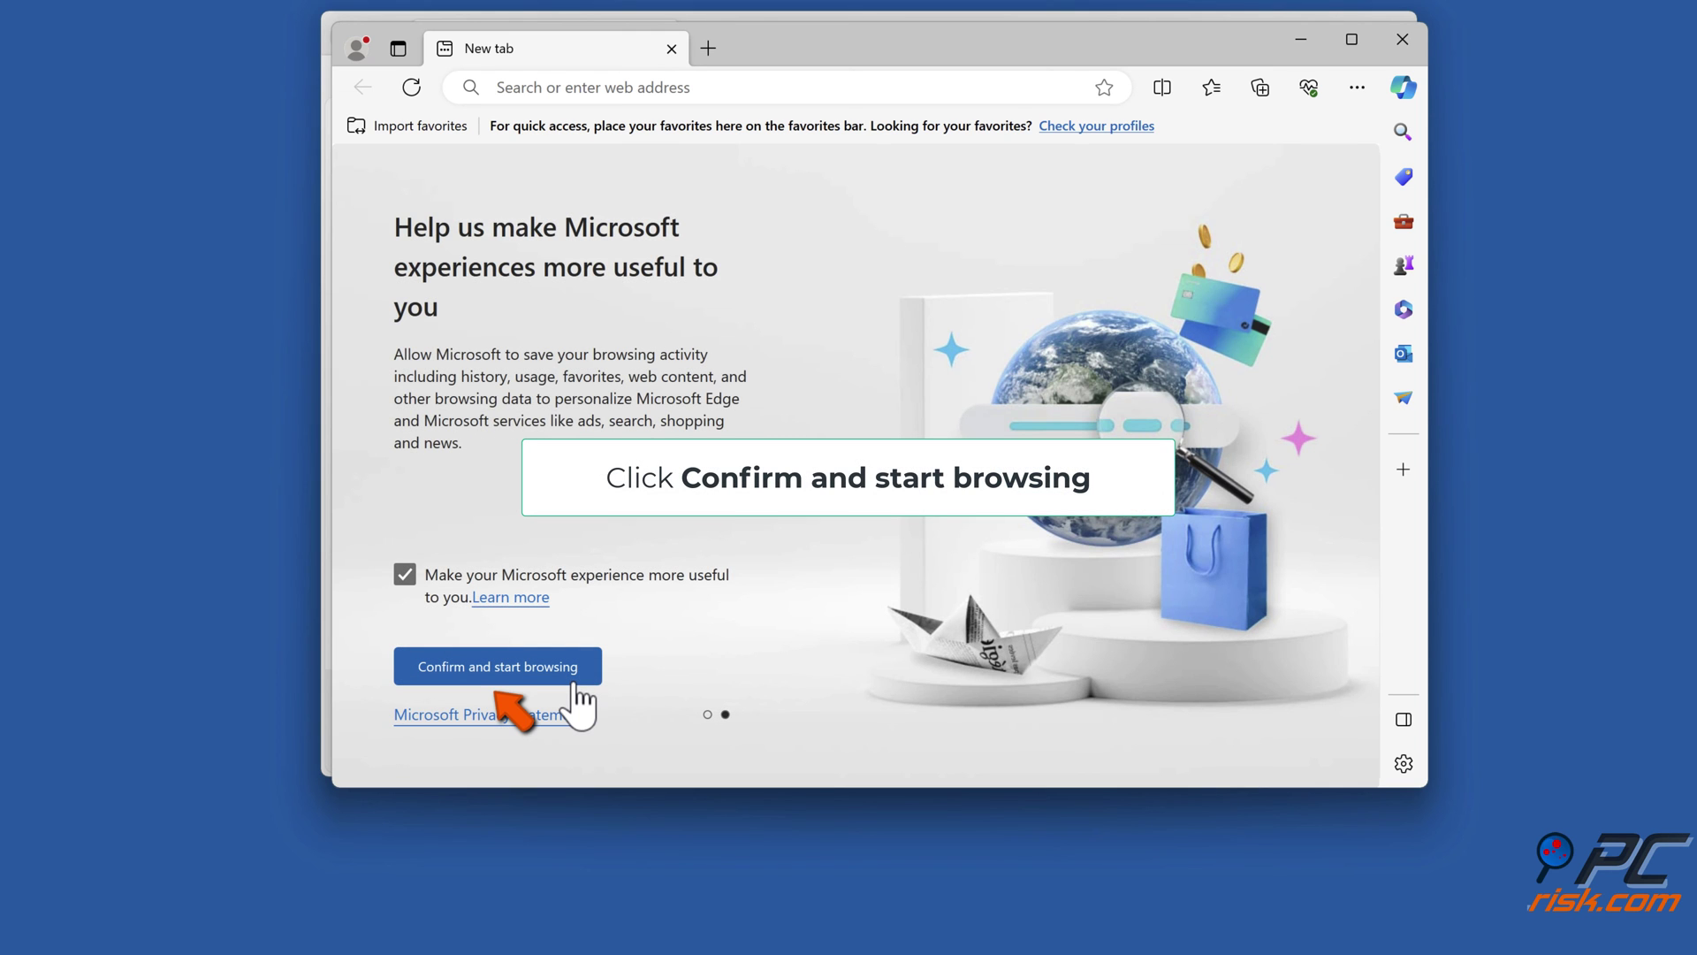
Confirm the new Edge profile, finish the layout welcome steps, and close Edge.
click(502, 678)
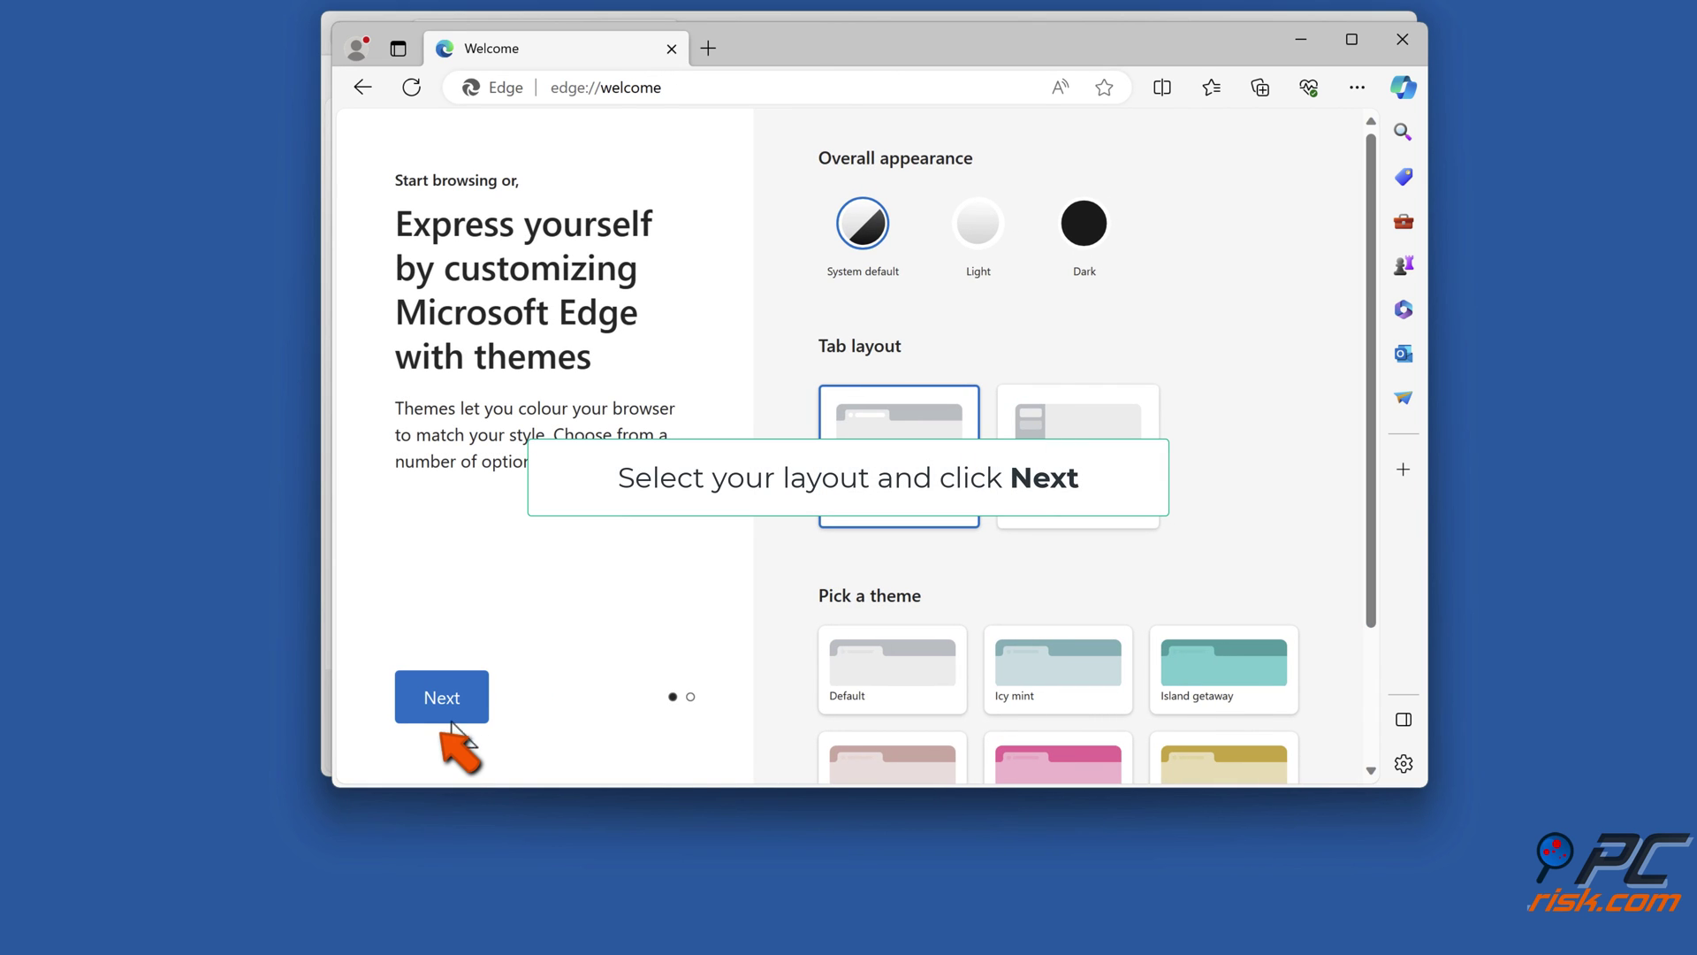
click(441, 717)
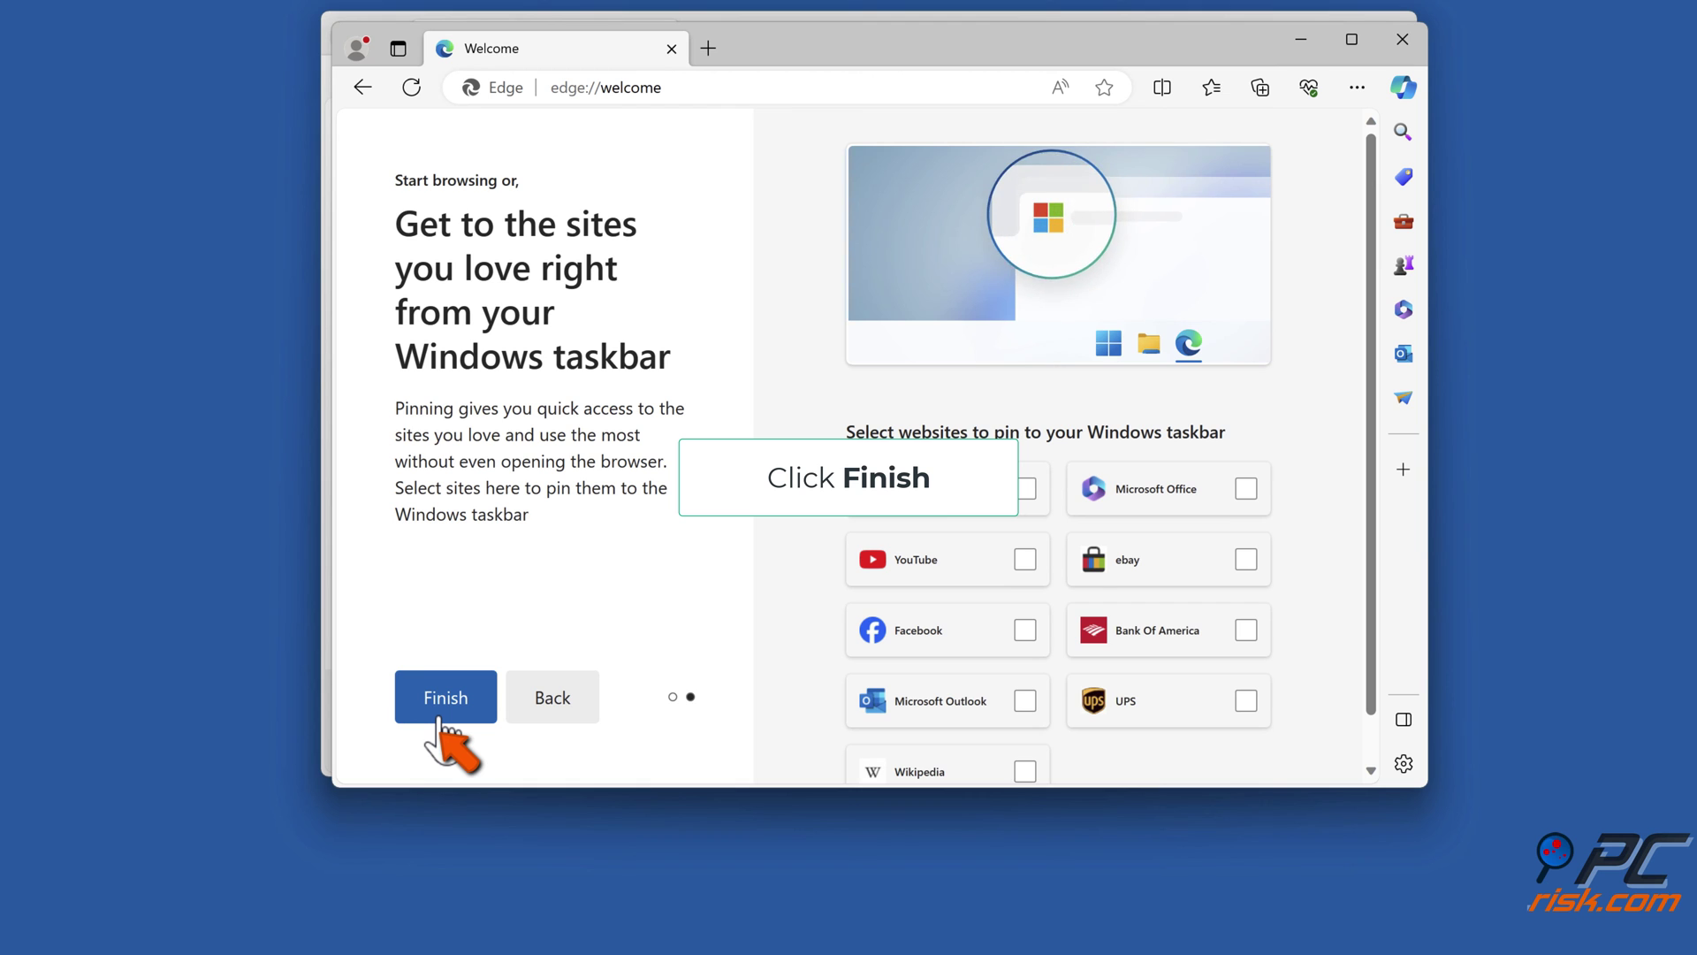
click(437, 718)
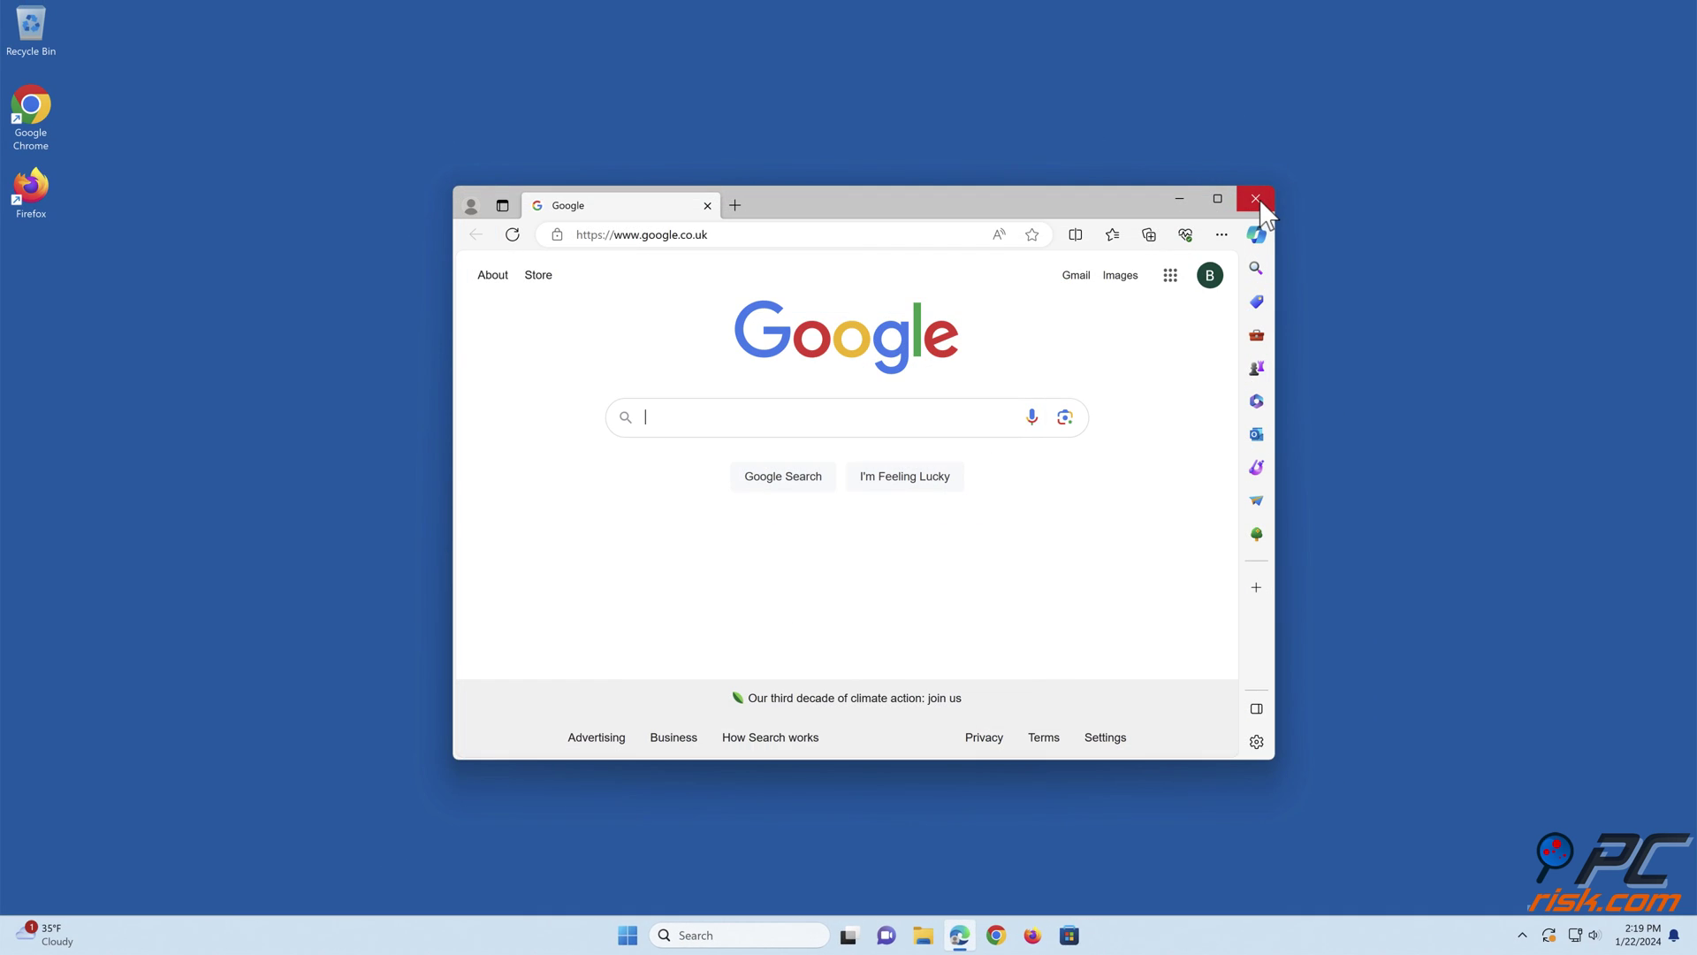
click(1261, 202)
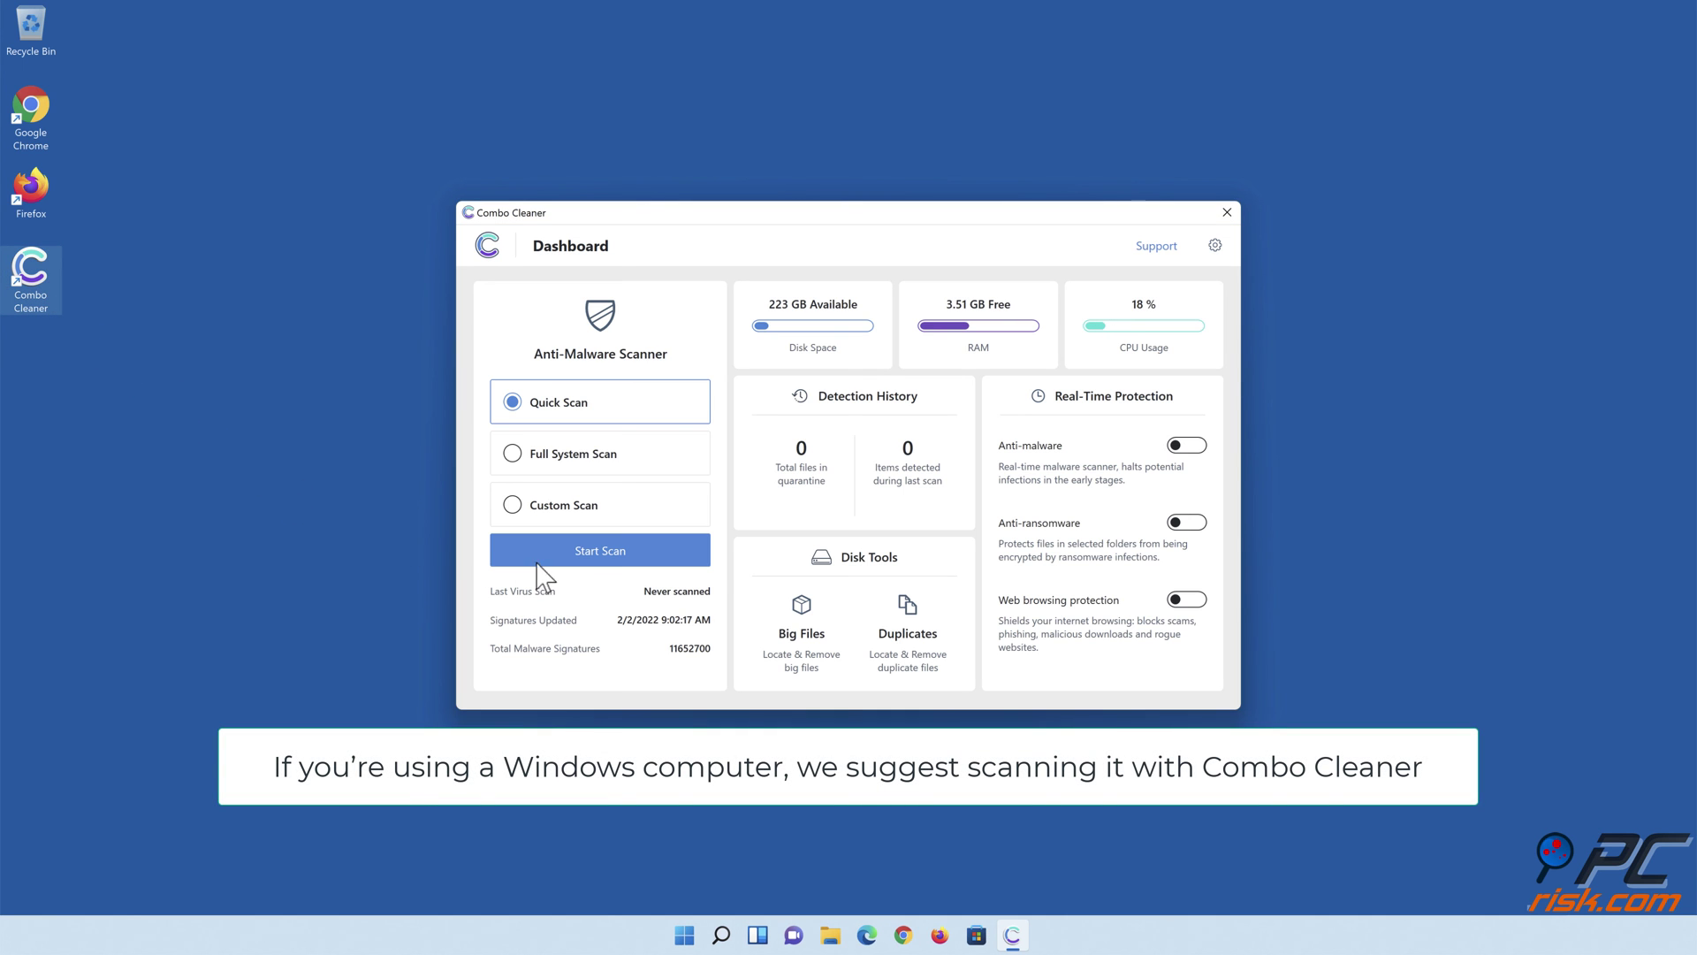
Run a Quick Scan, move all detected threats to quarantine, and dismiss the summary.
click(601, 562)
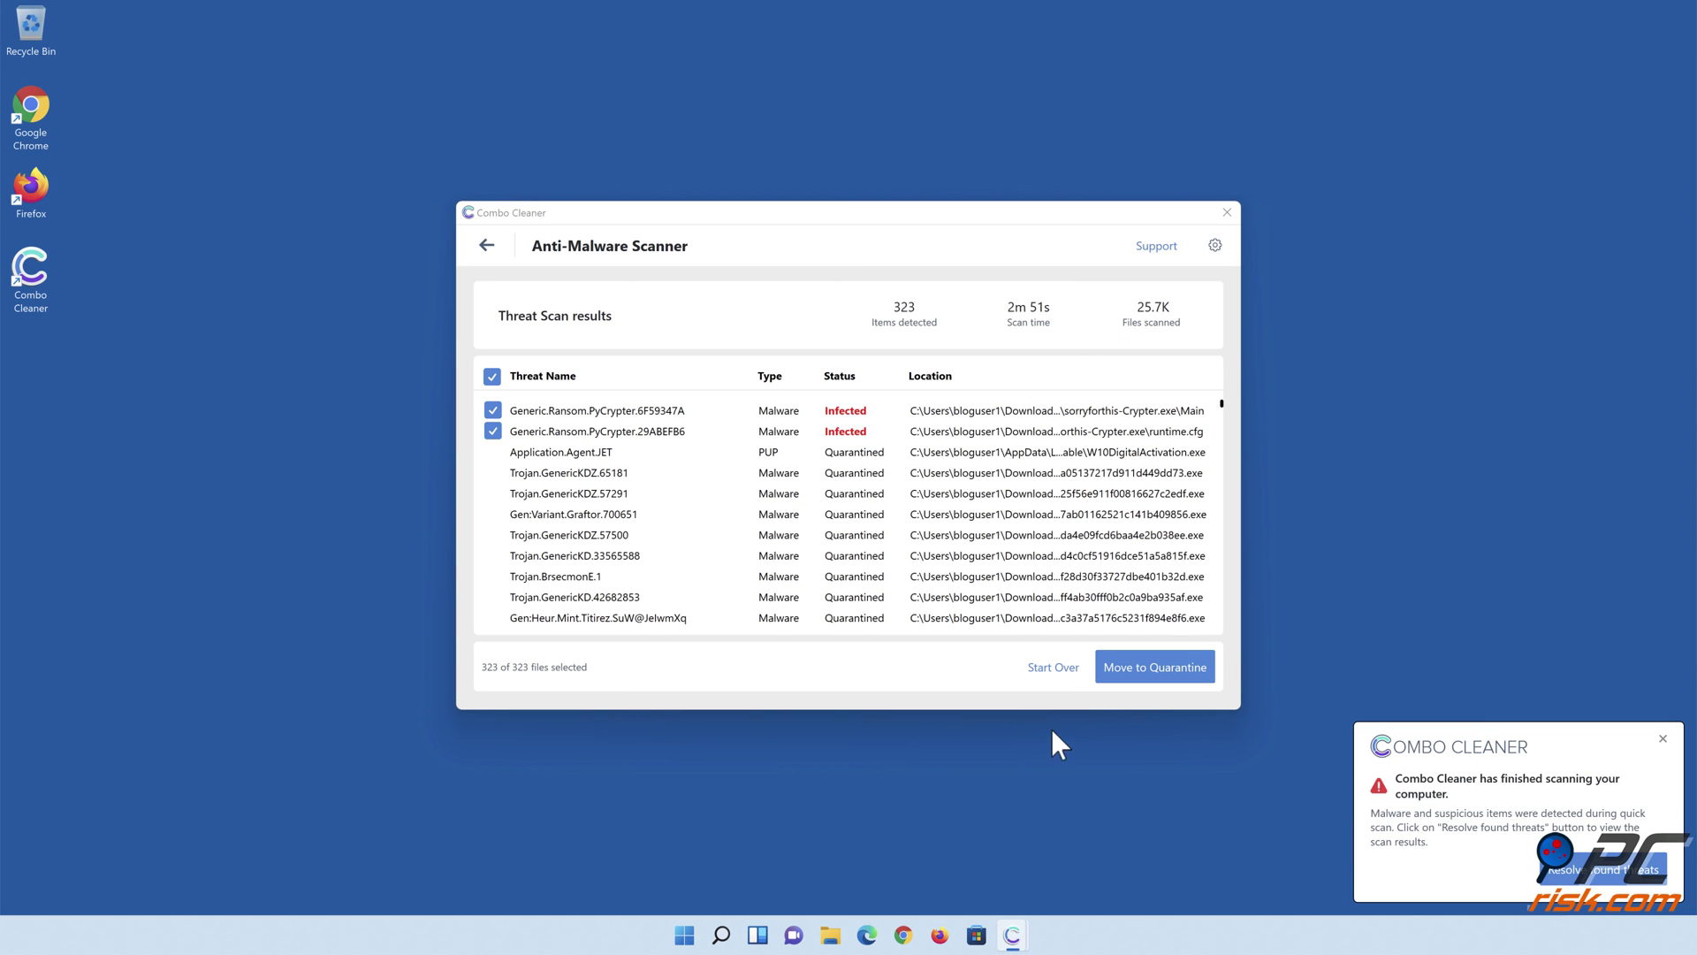
click(1150, 671)
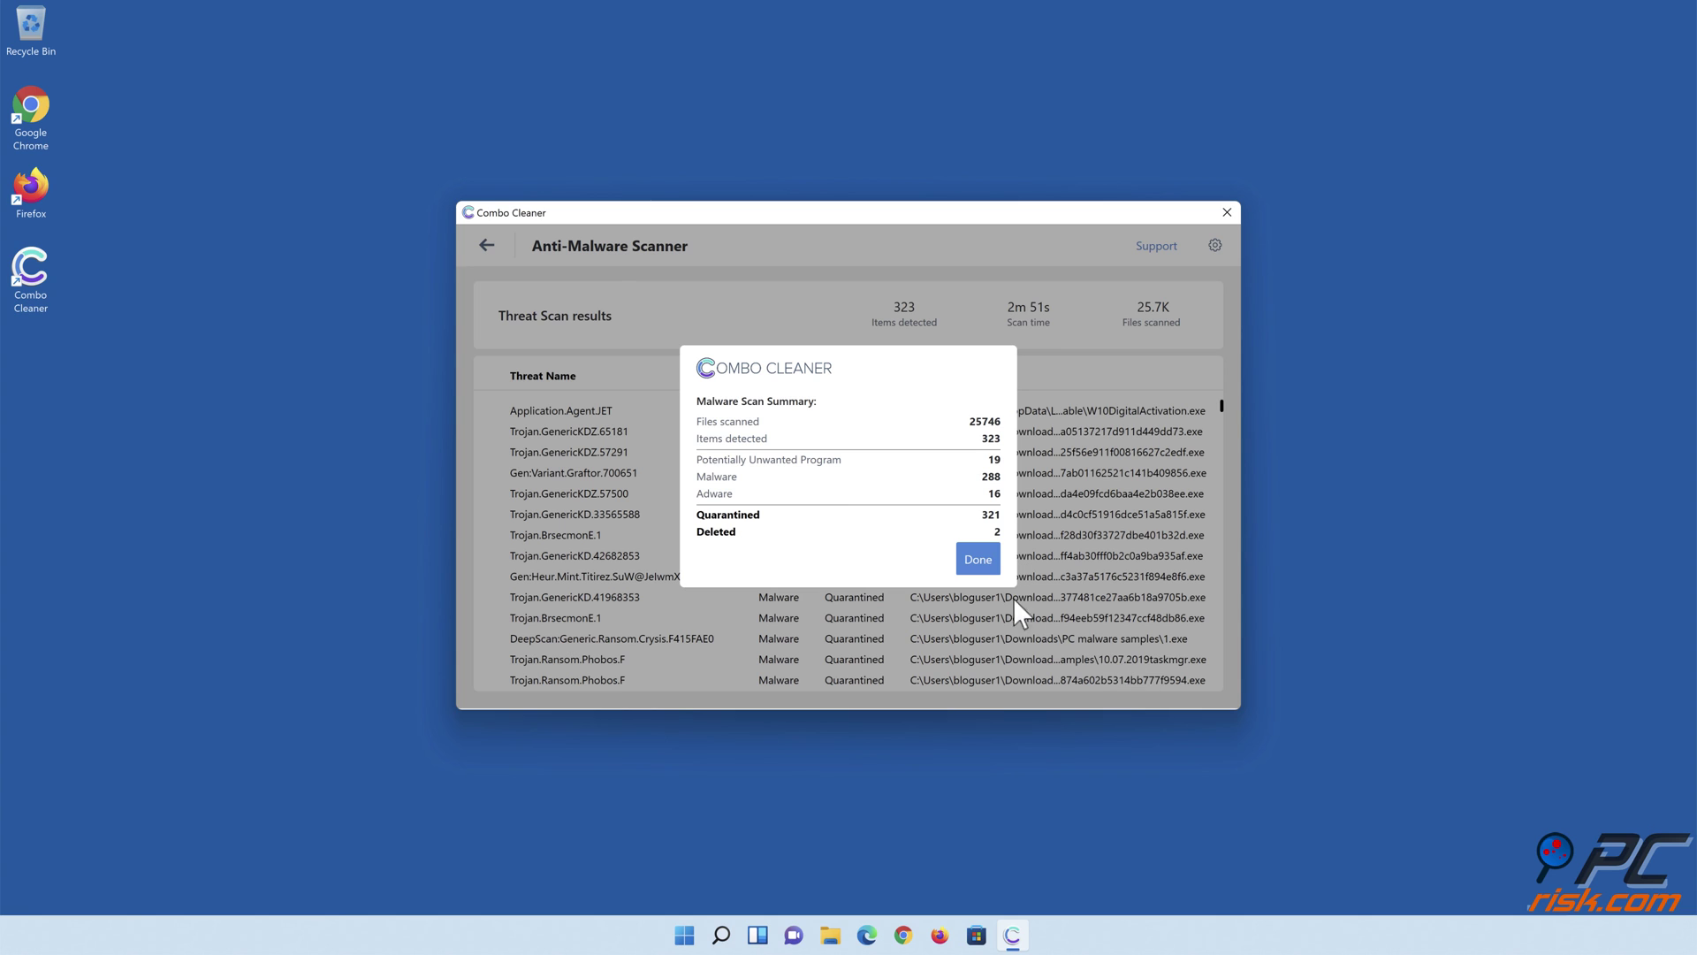
click(977, 566)
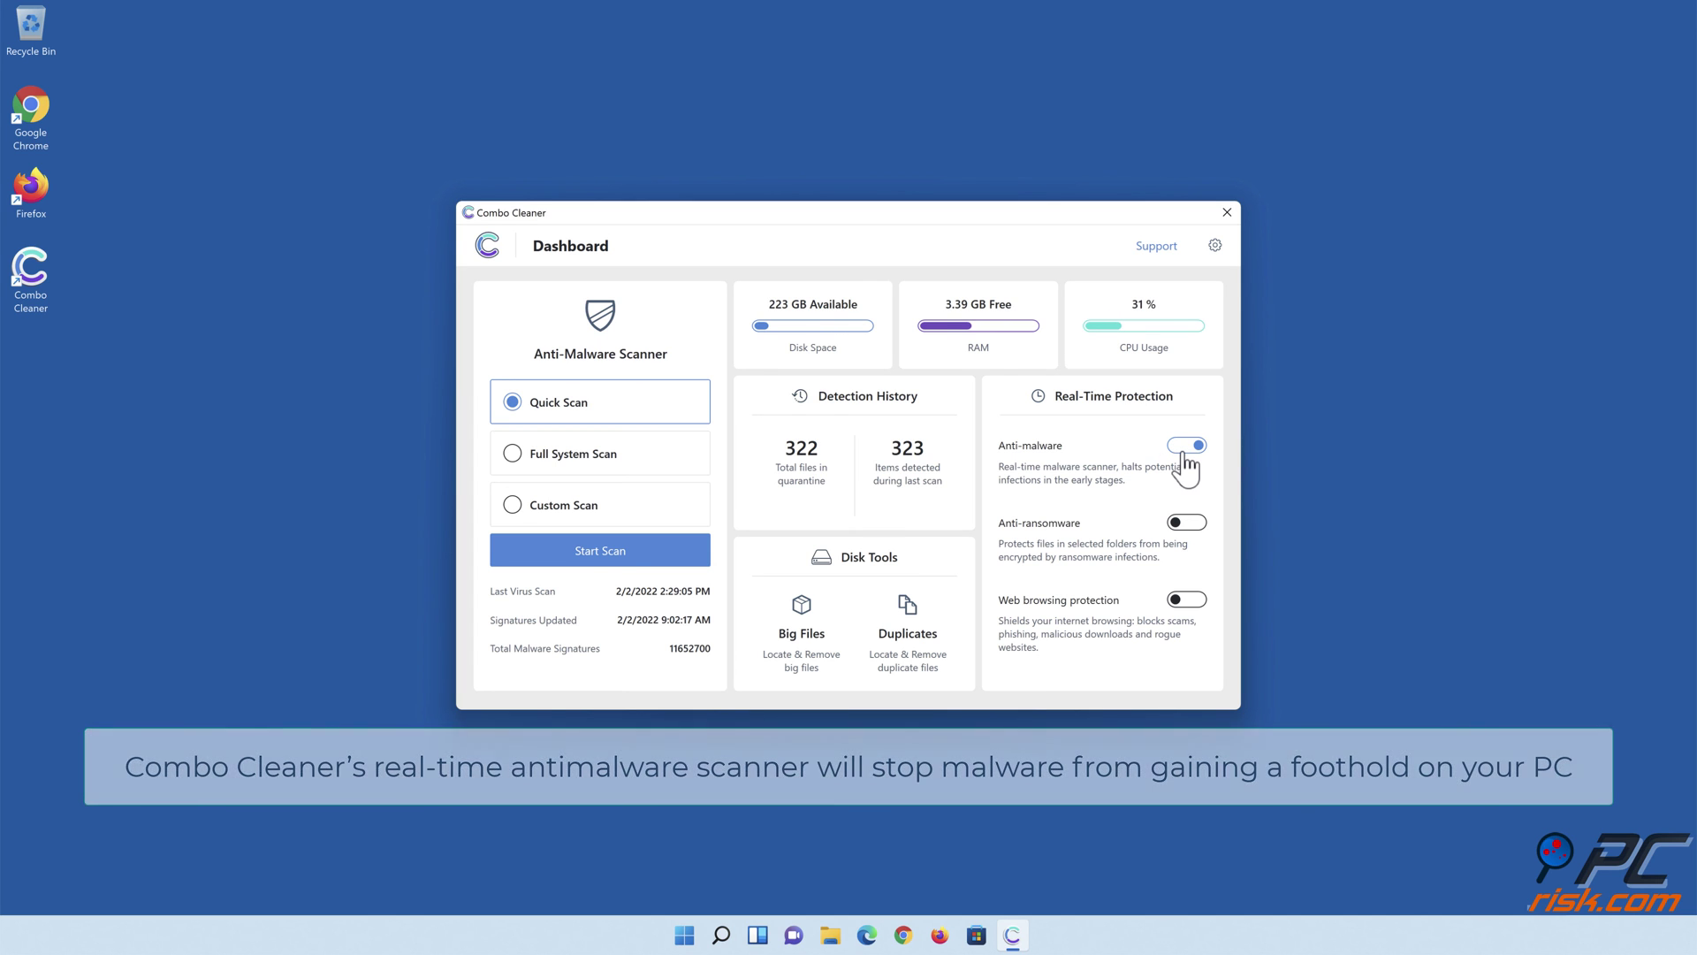
Enable Anti-ransomware with Libraries > Documents as a protected folder, then turn on Web browsing protection.
click(1184, 524)
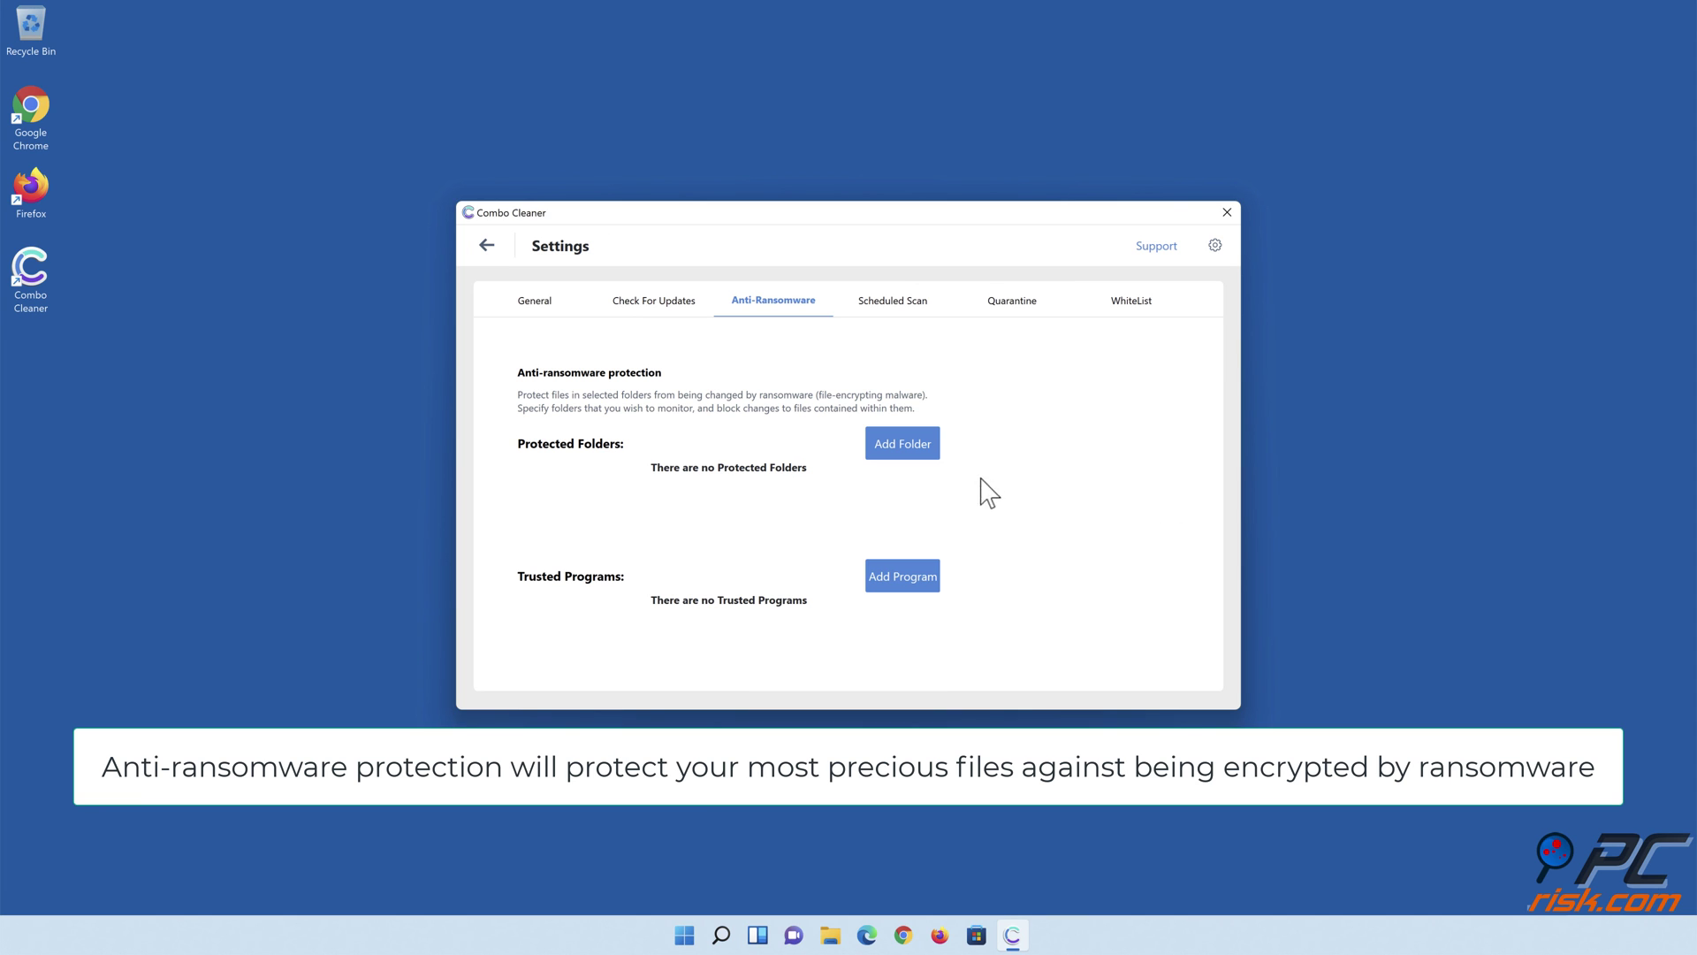
click(905, 452)
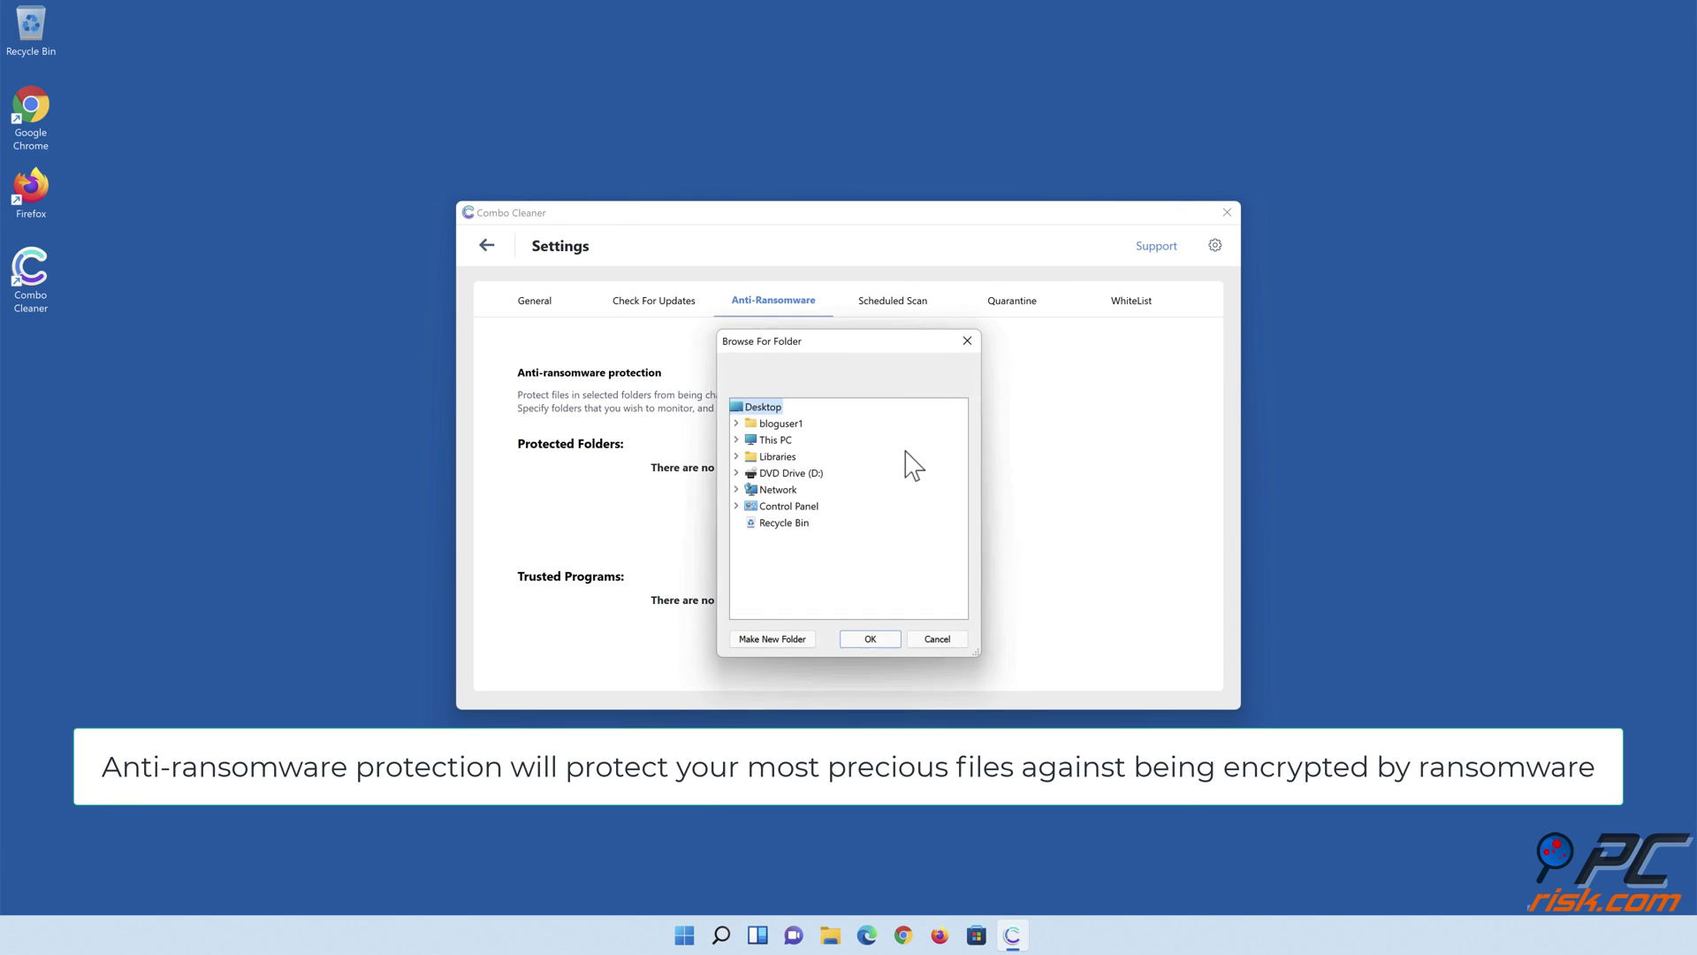
click(736, 456)
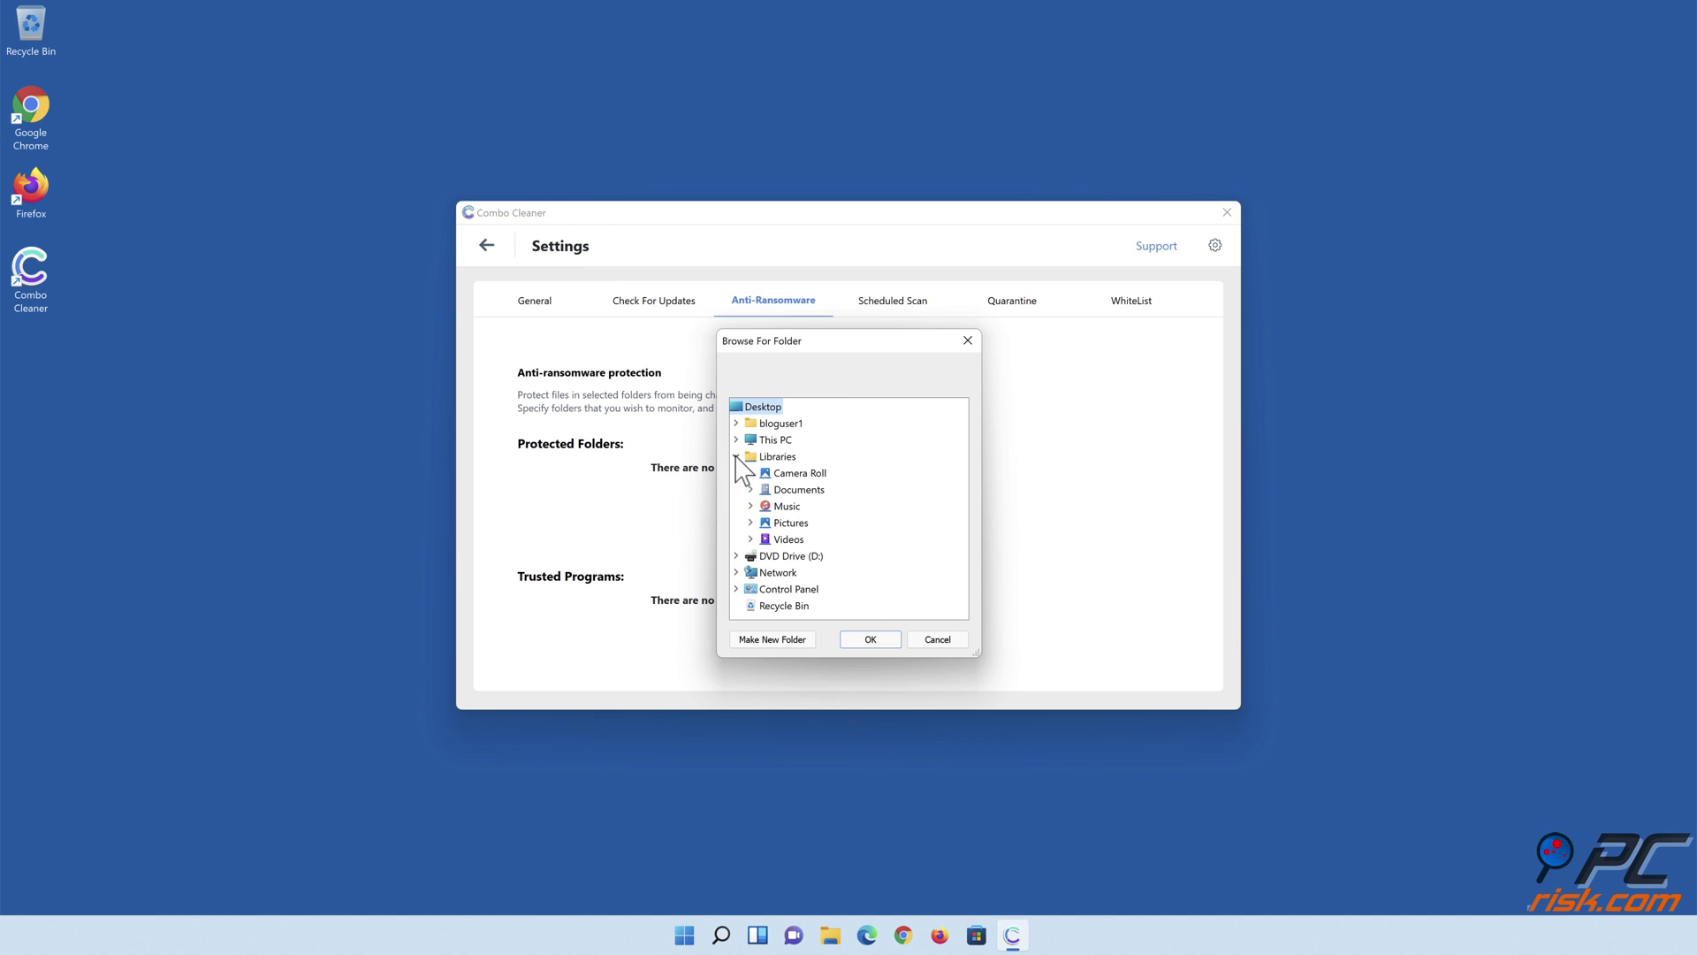
click(750, 489)
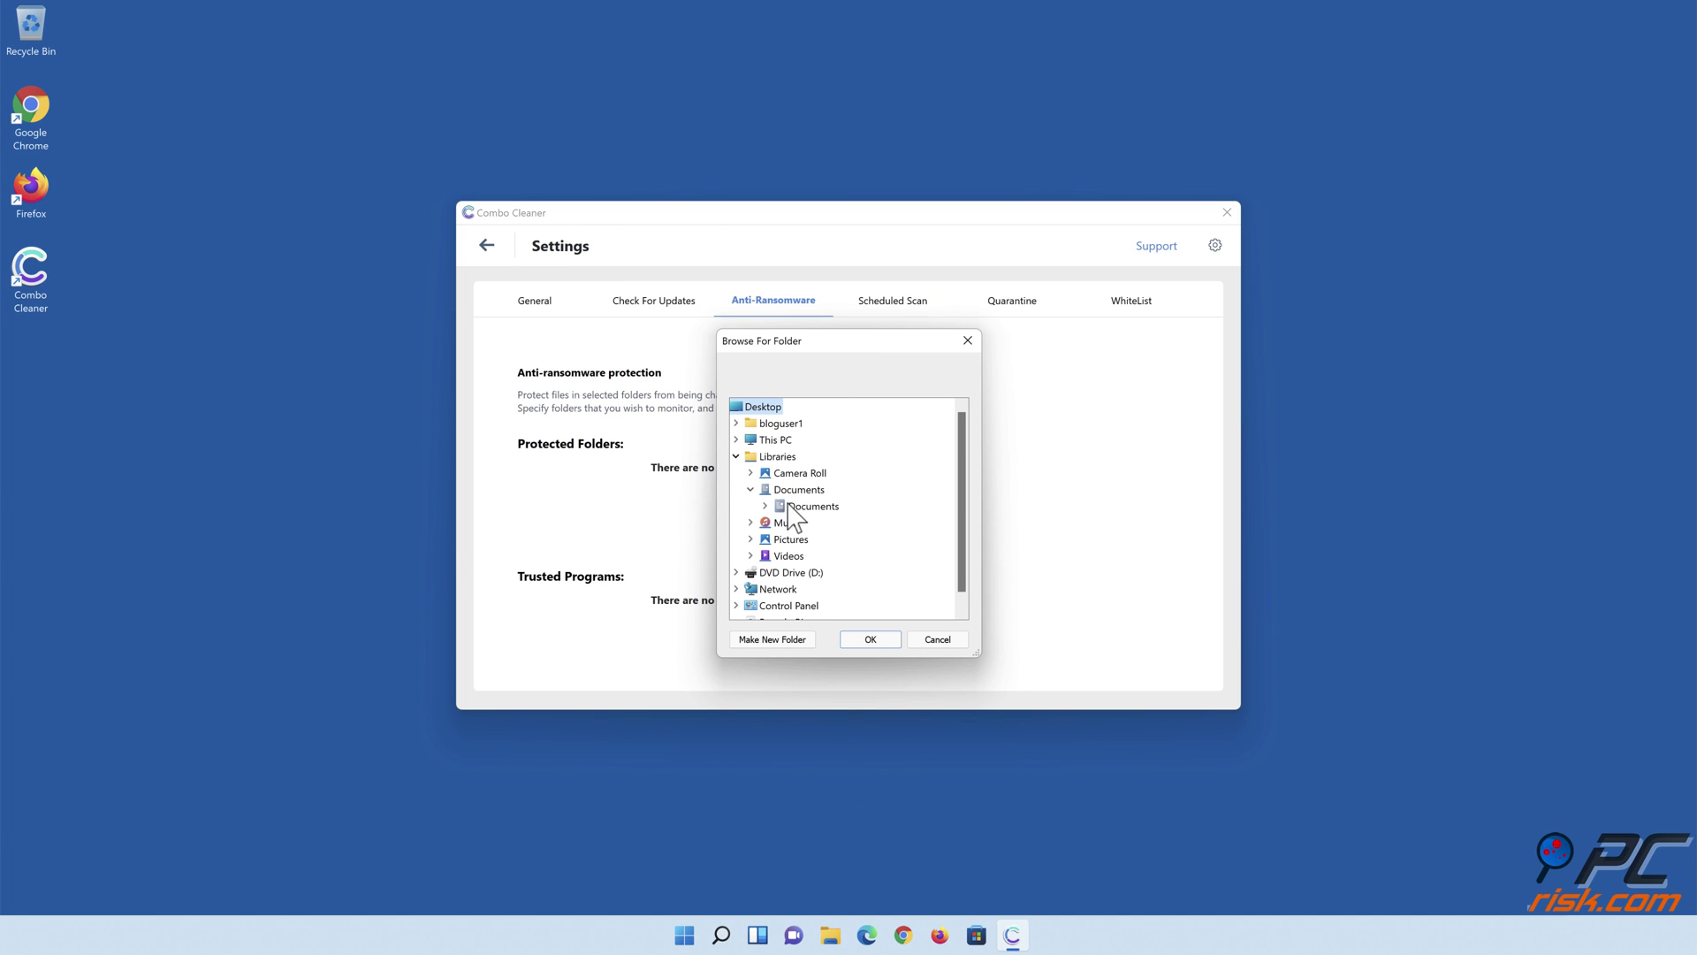
click(800, 510)
click(870, 639)
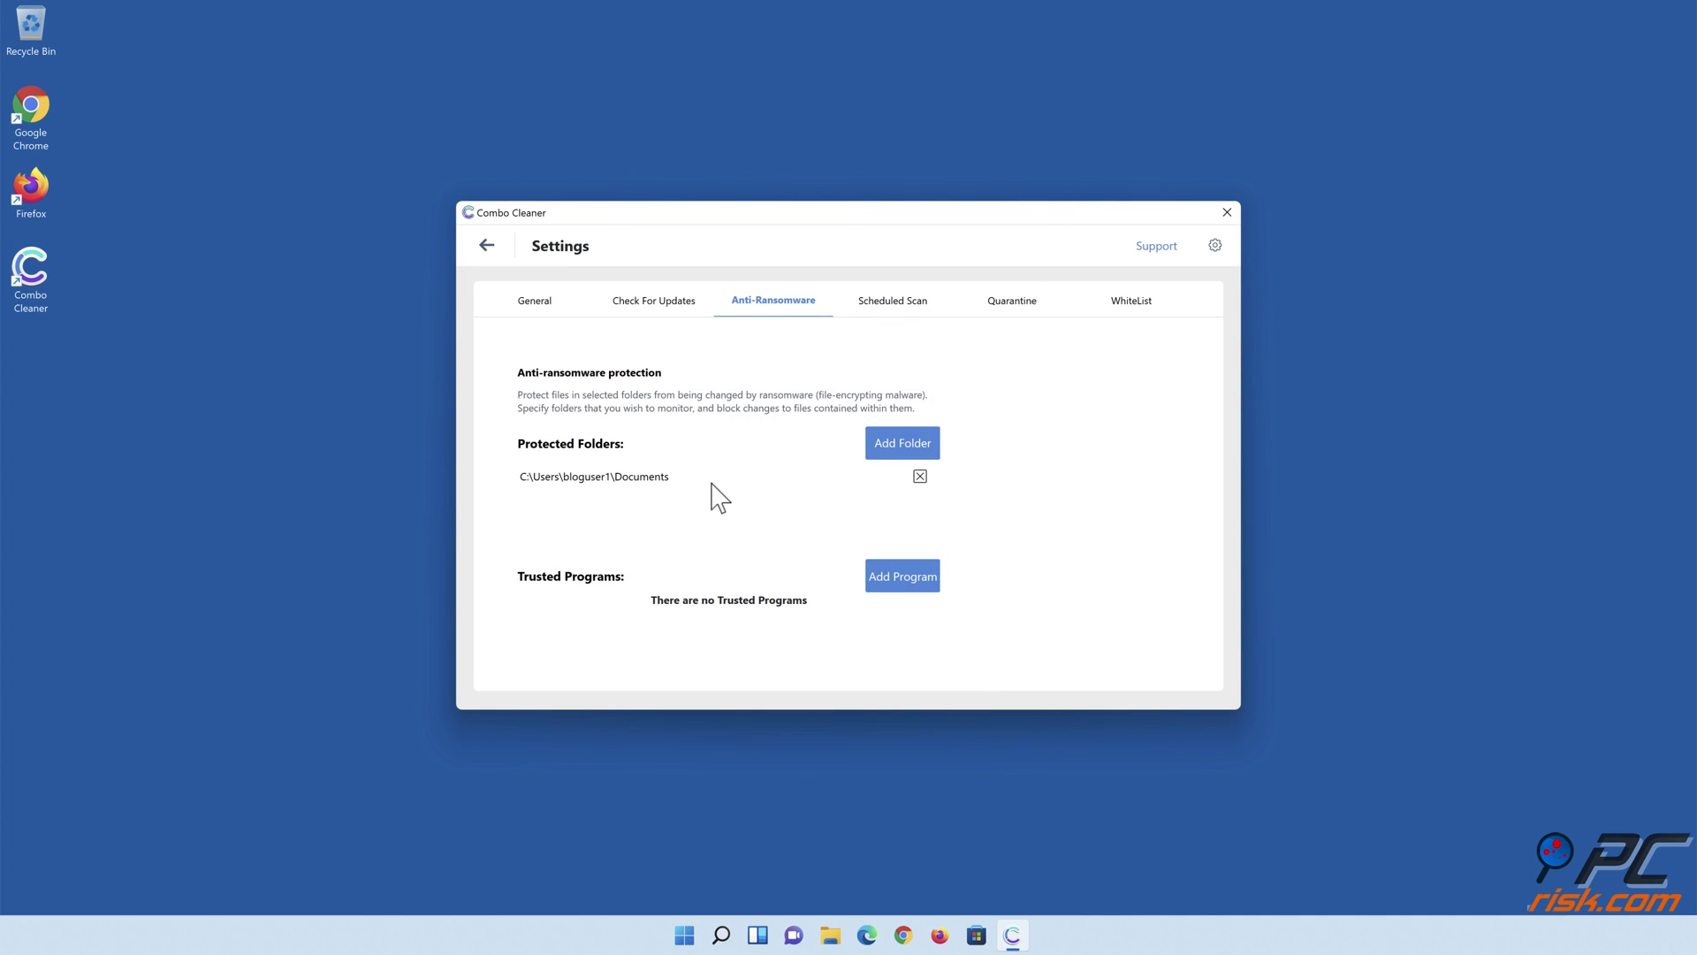
click(487, 245)
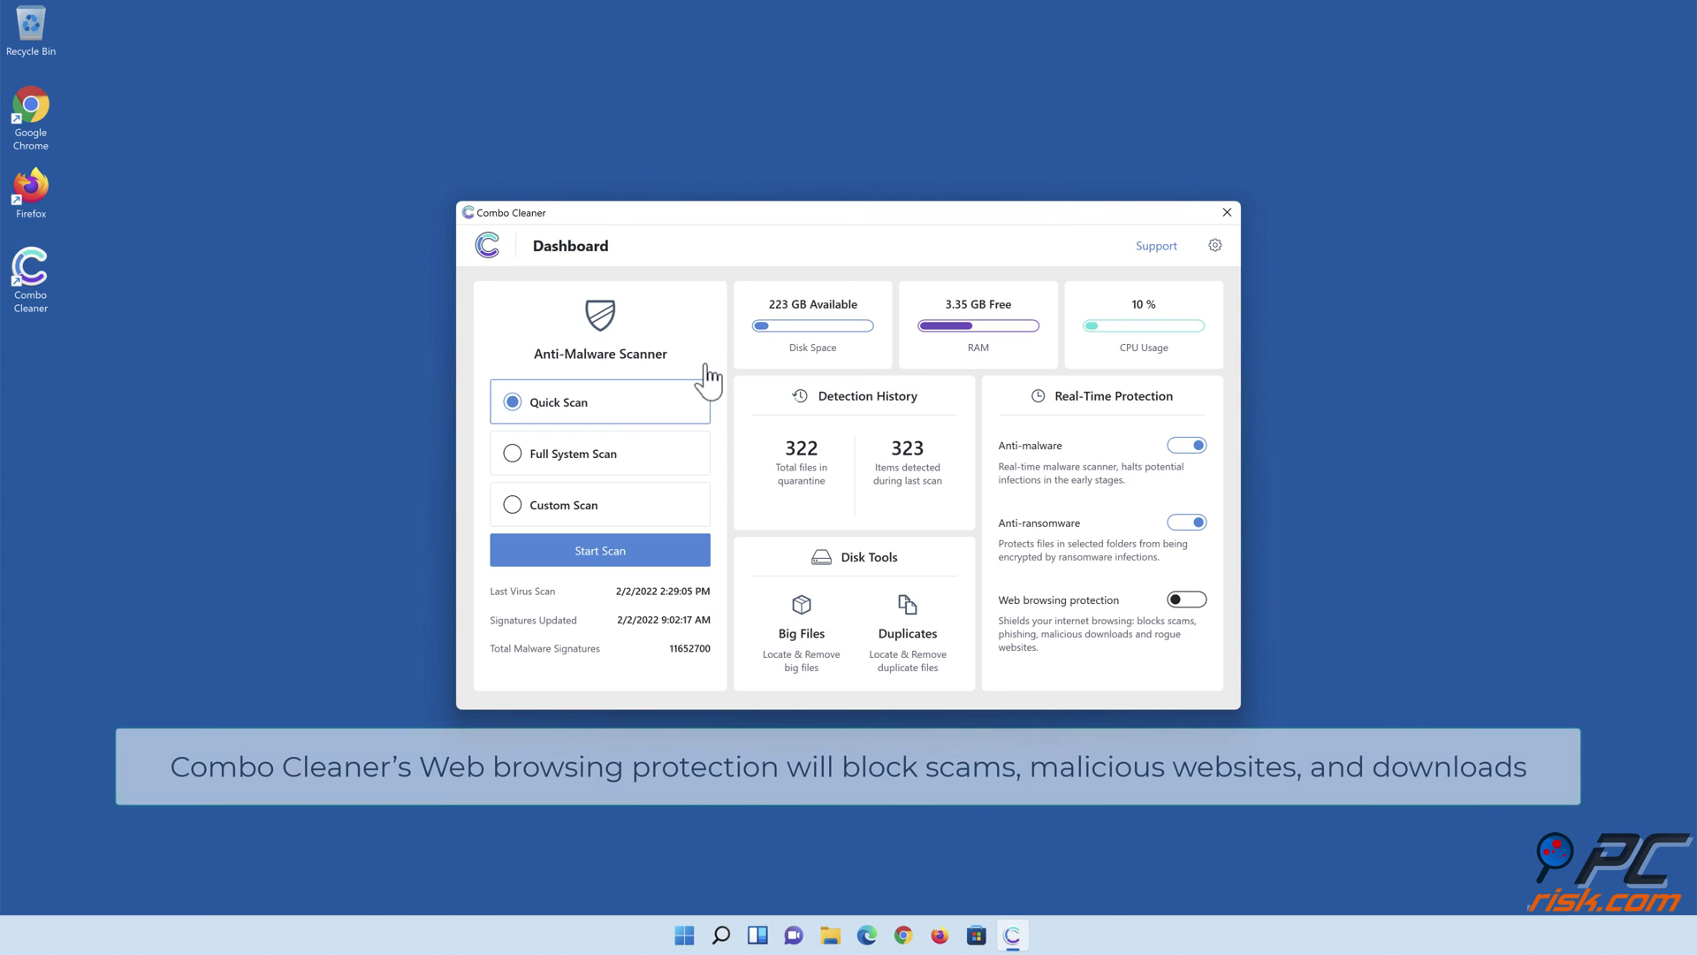
click(1186, 606)
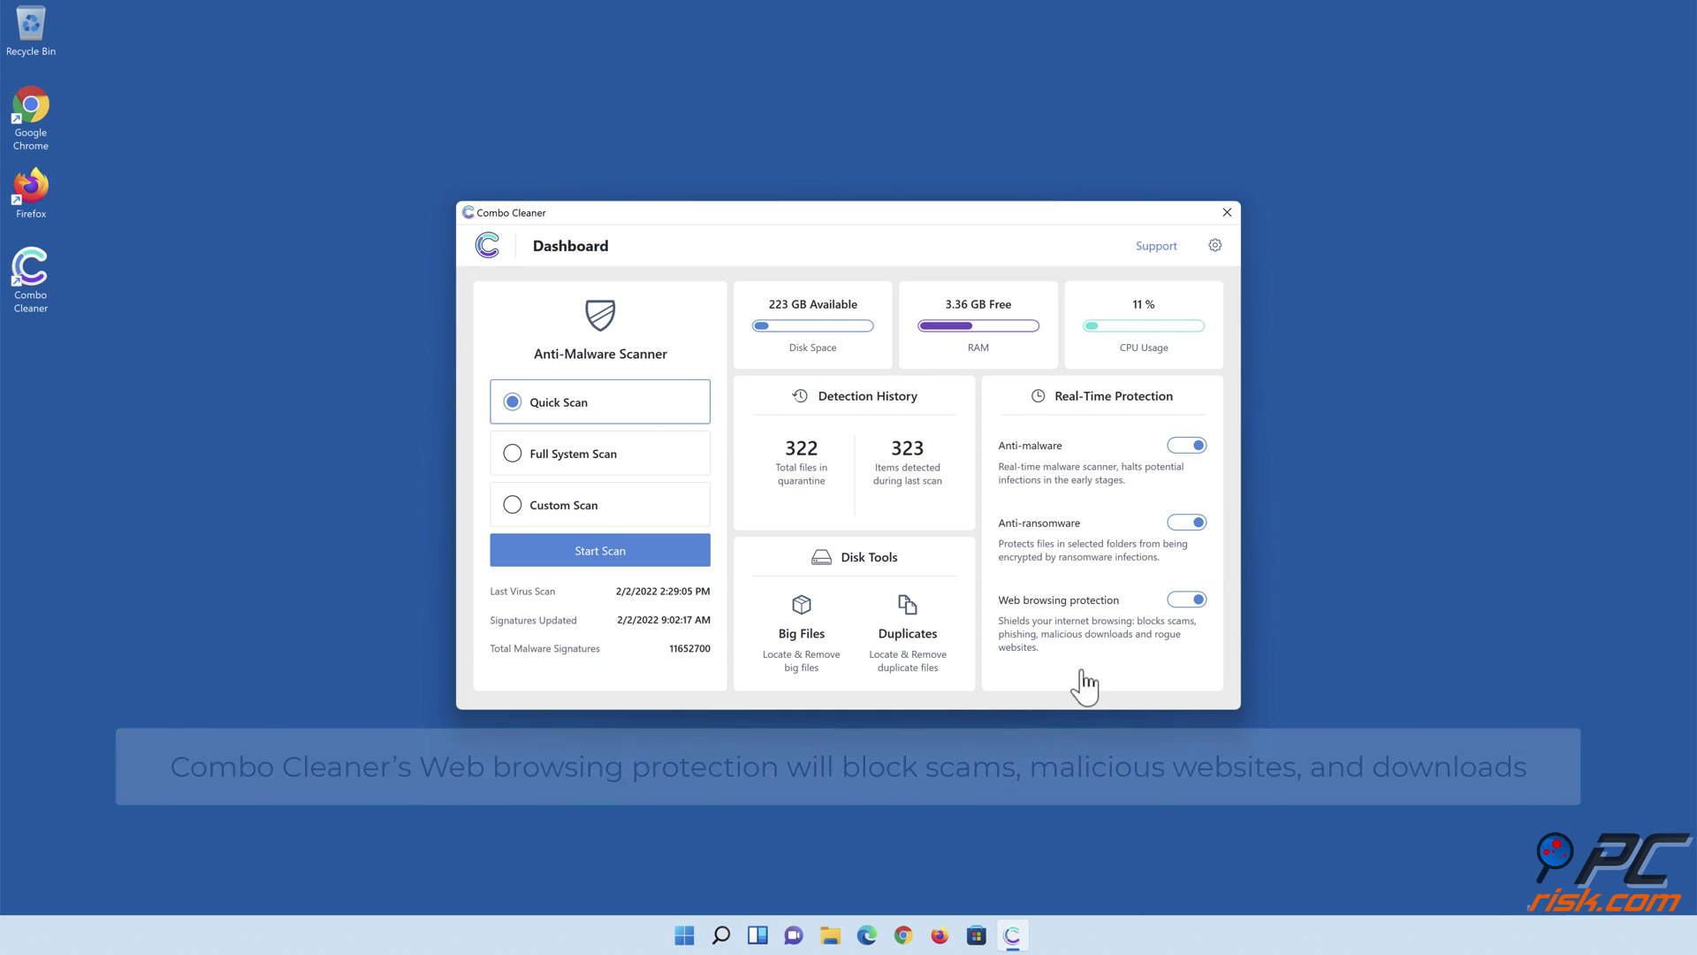